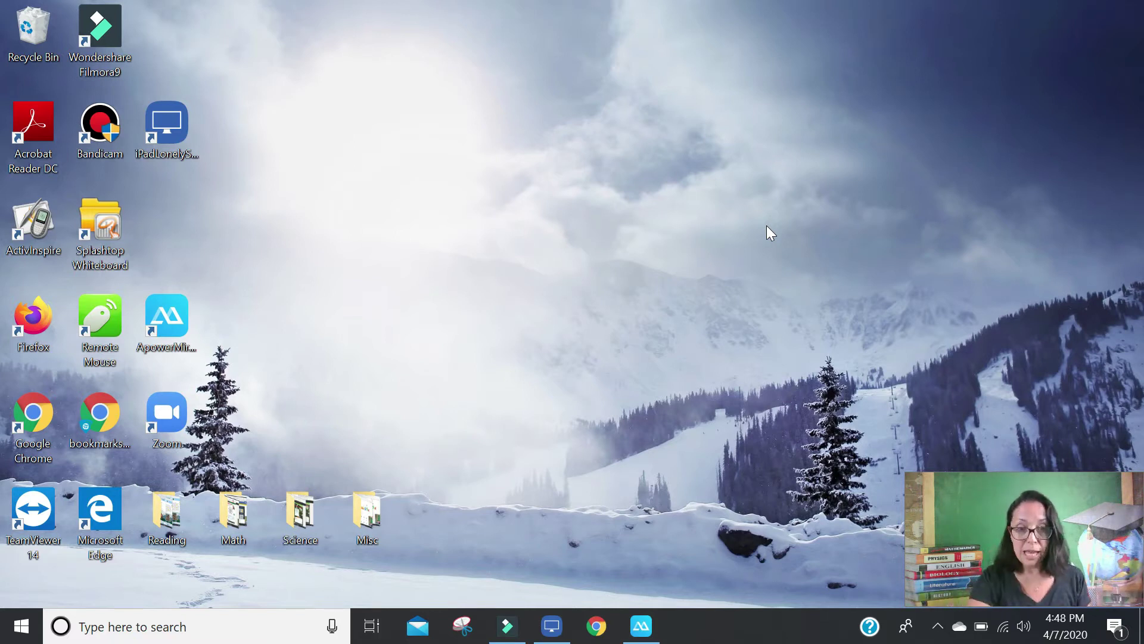
Open Google Chrome and switch from the teacher's Google account to the first listed student account.
click(596, 626)
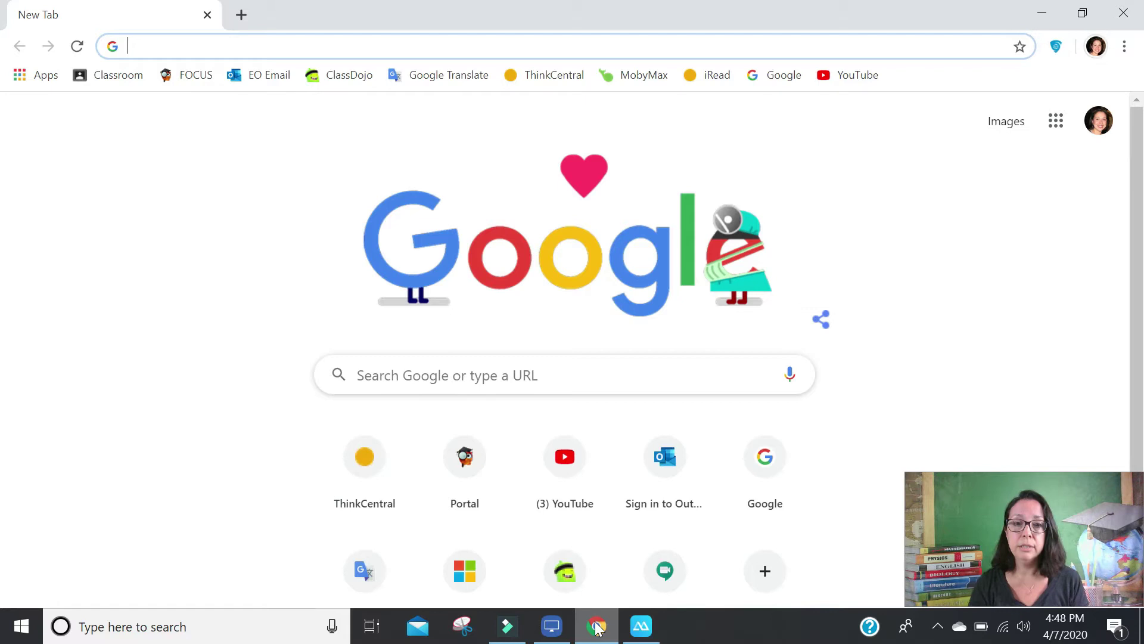
click(1098, 122)
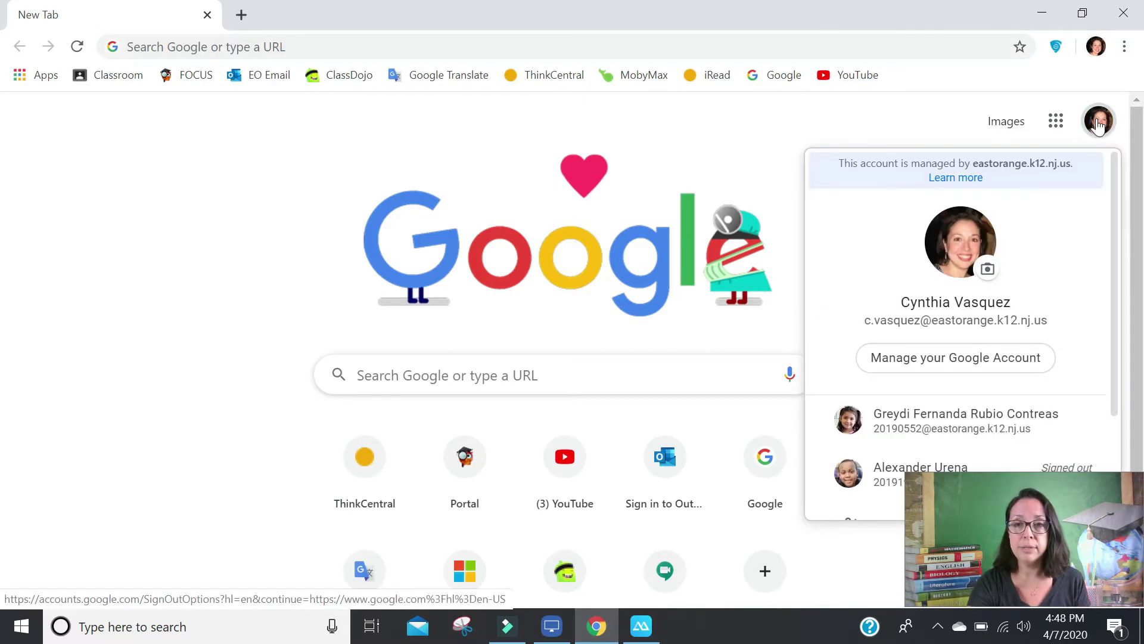
scroll(1044, 350, down, 1)
click(983, 412)
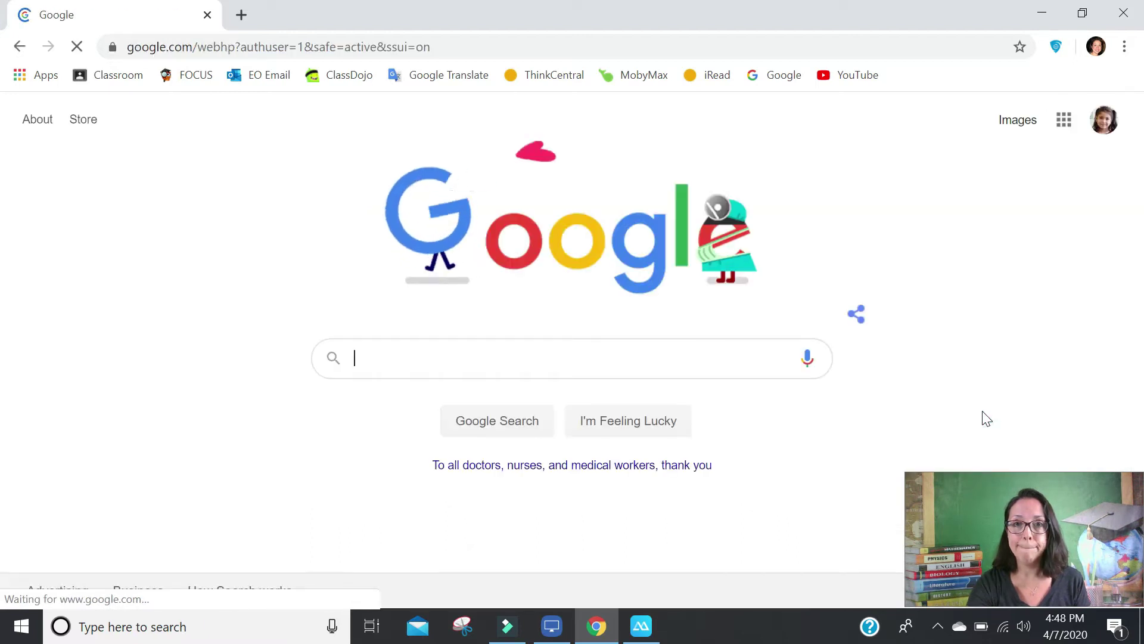
Open the 1st Grade 2019-2020 class in Google Classroom and display the full list of the student's work.
click(1065, 120)
click(1059, 199)
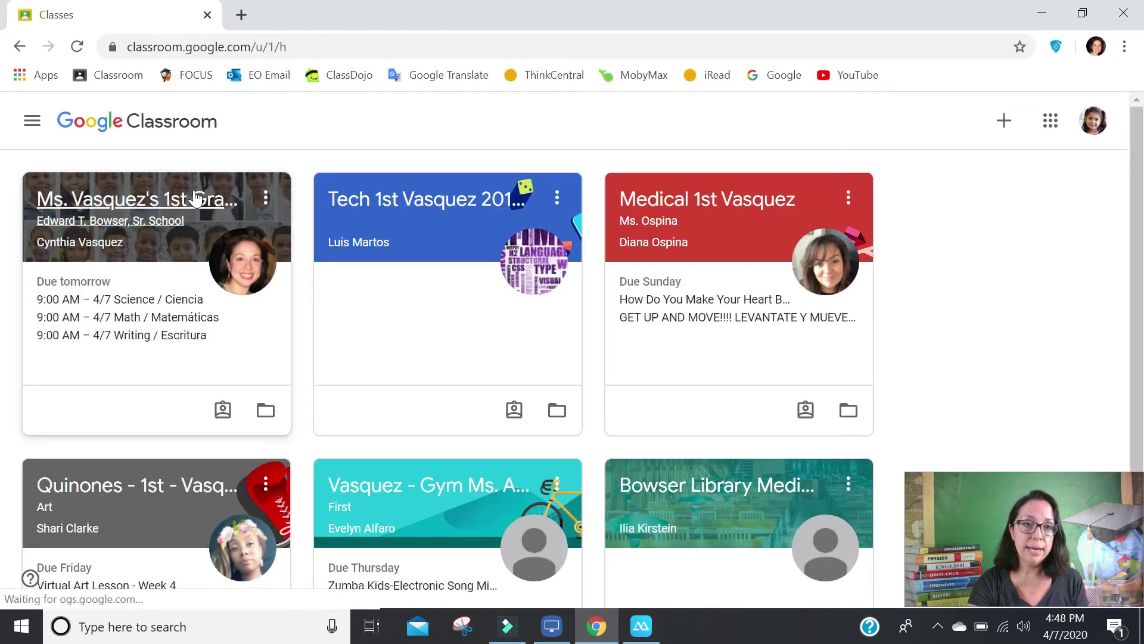
click(194, 189)
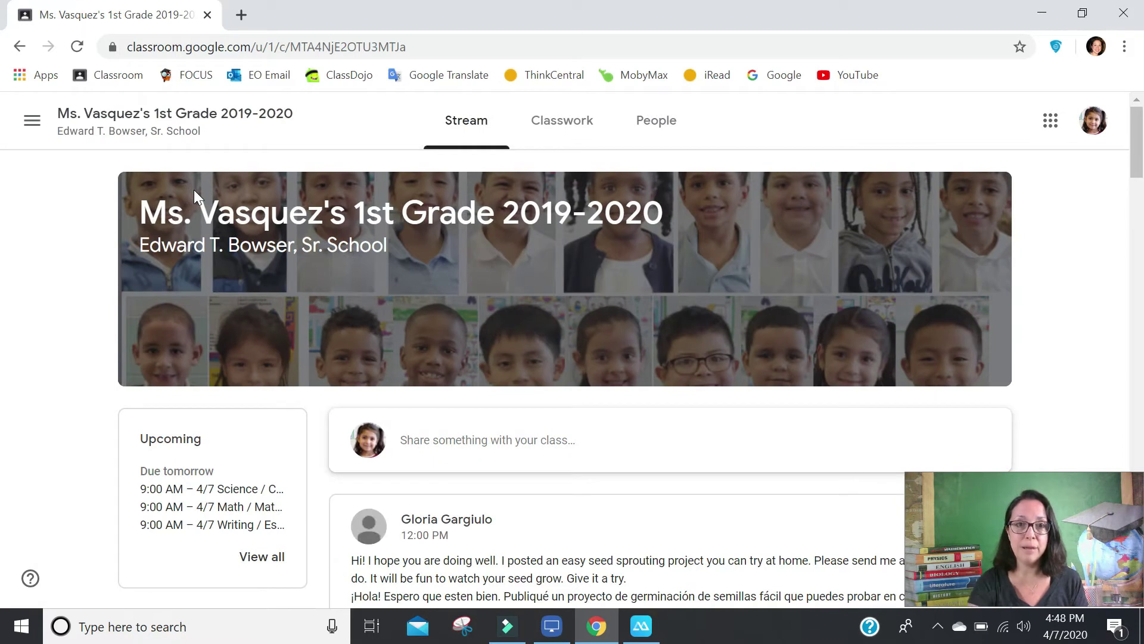
scroll(194, 190, down, 2)
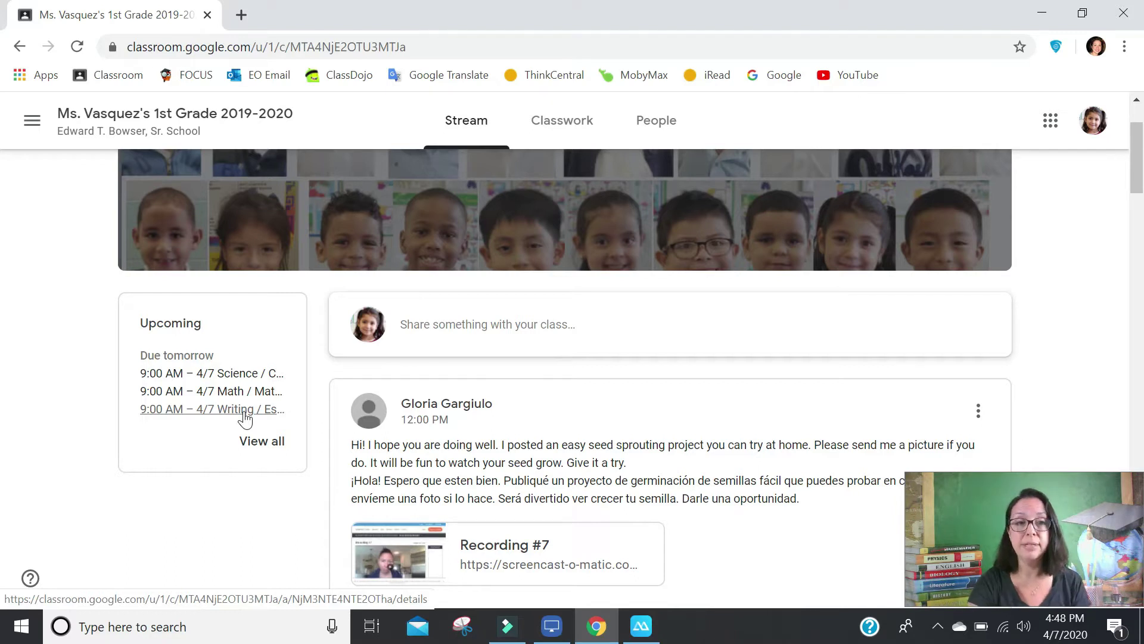
click(261, 442)
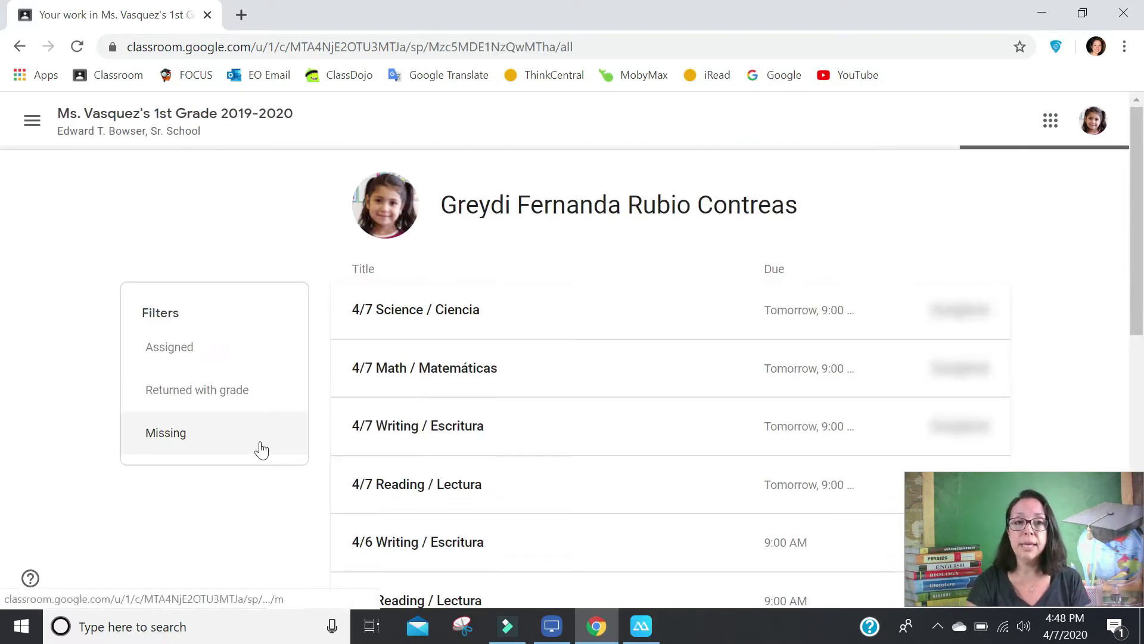
Examine the due dates and the assigned, missing or turned-in status of the student's assignments from 4/7 back to 3/31.
scroll(263, 448, down, 1)
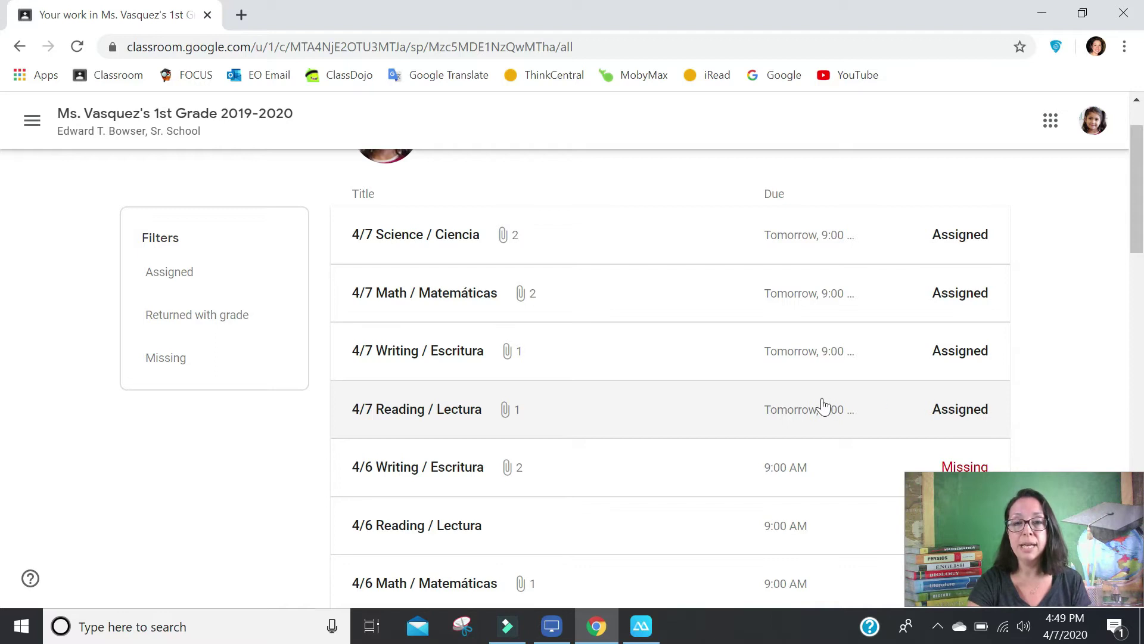
scroll(824, 407, down, 2)
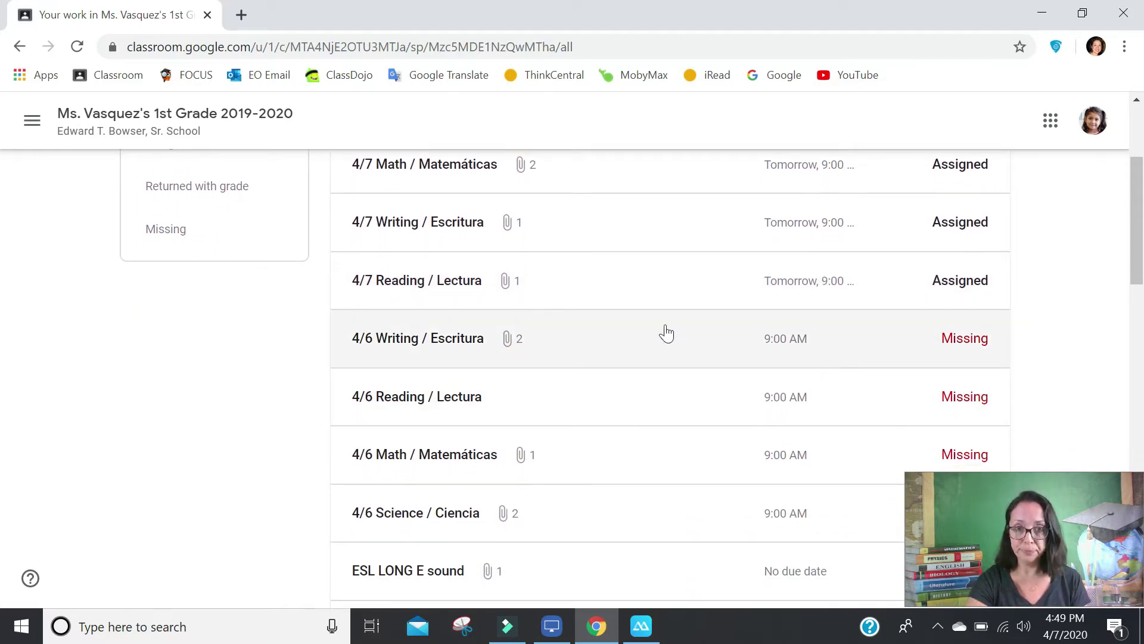
scroll(667, 330, down, 2)
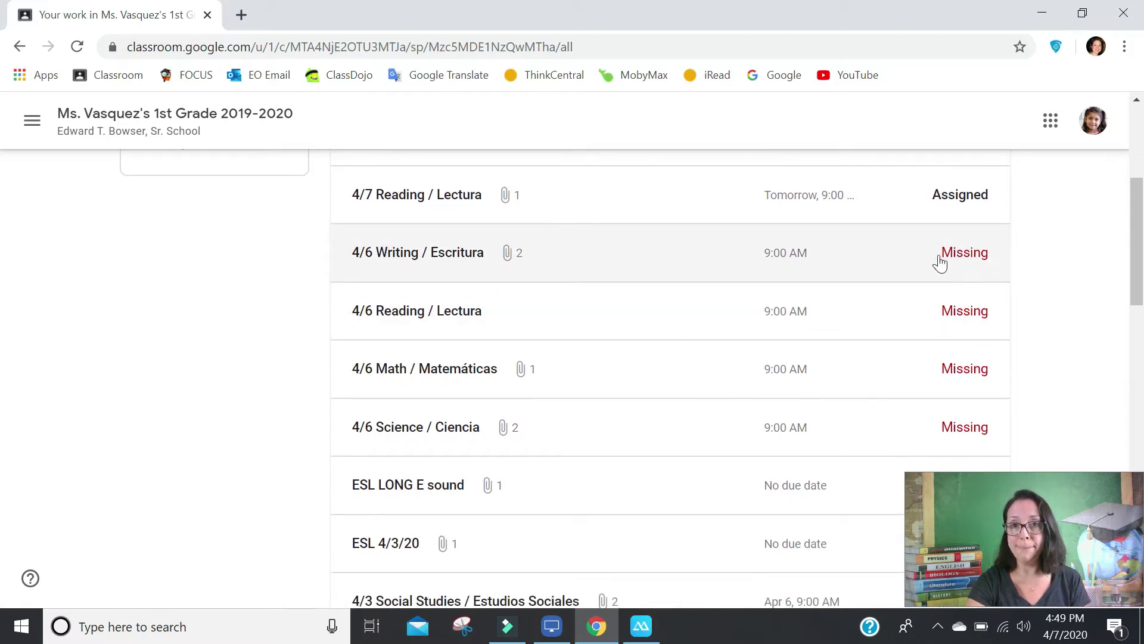
scroll(731, 260, down, 1)
scroll(731, 260, down, 1)
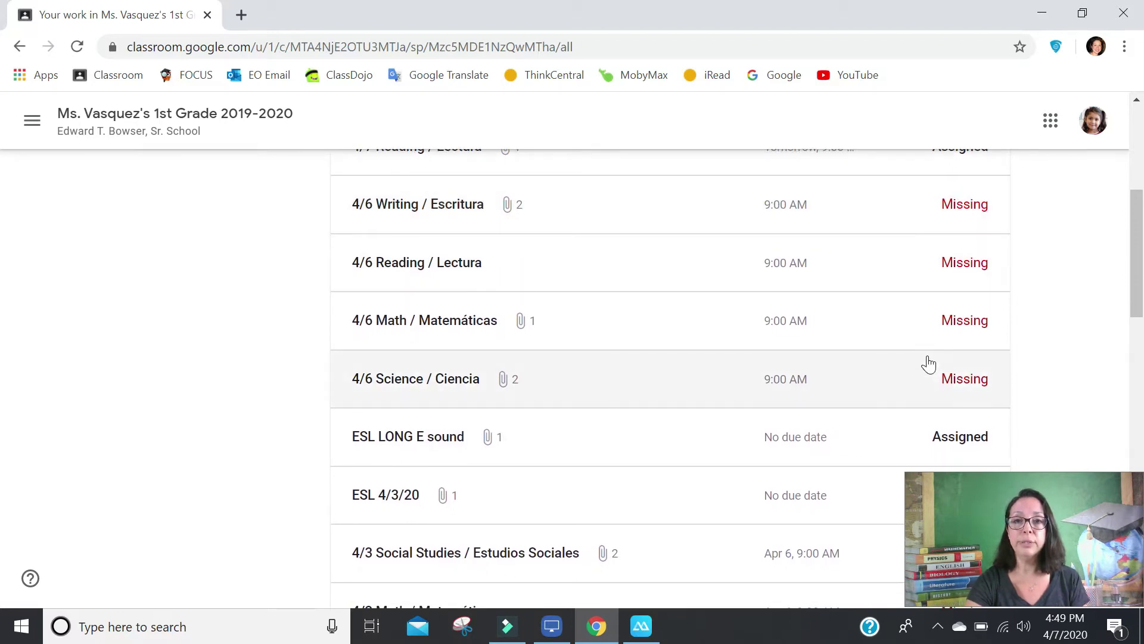
scroll(927, 366, down, 3)
scroll(927, 363, down, 1)
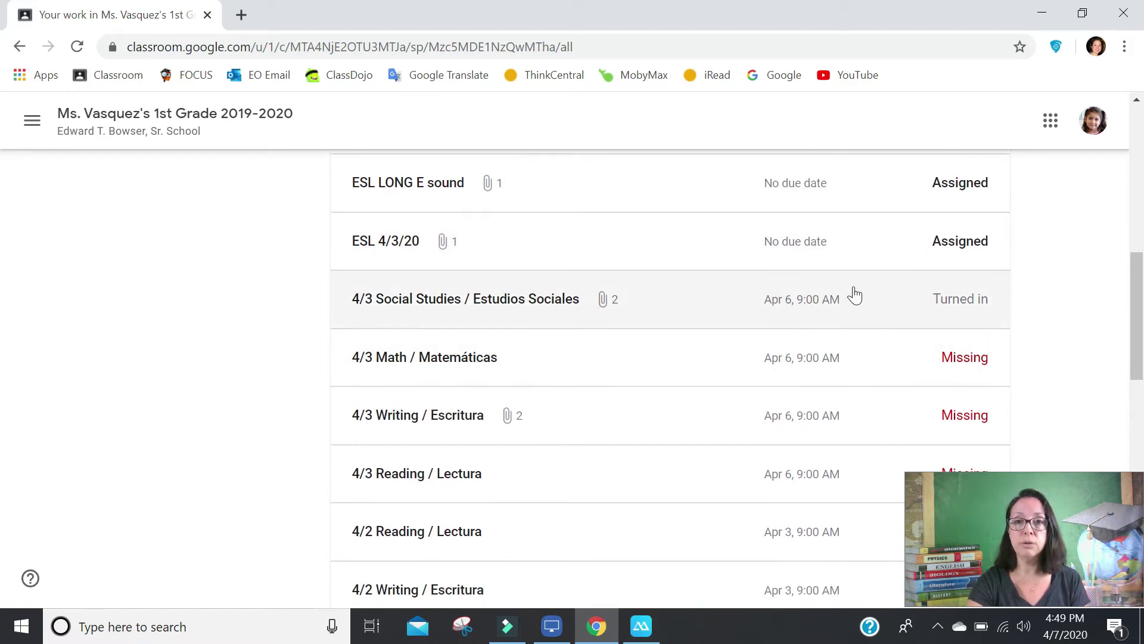
scroll(855, 295, up, 8)
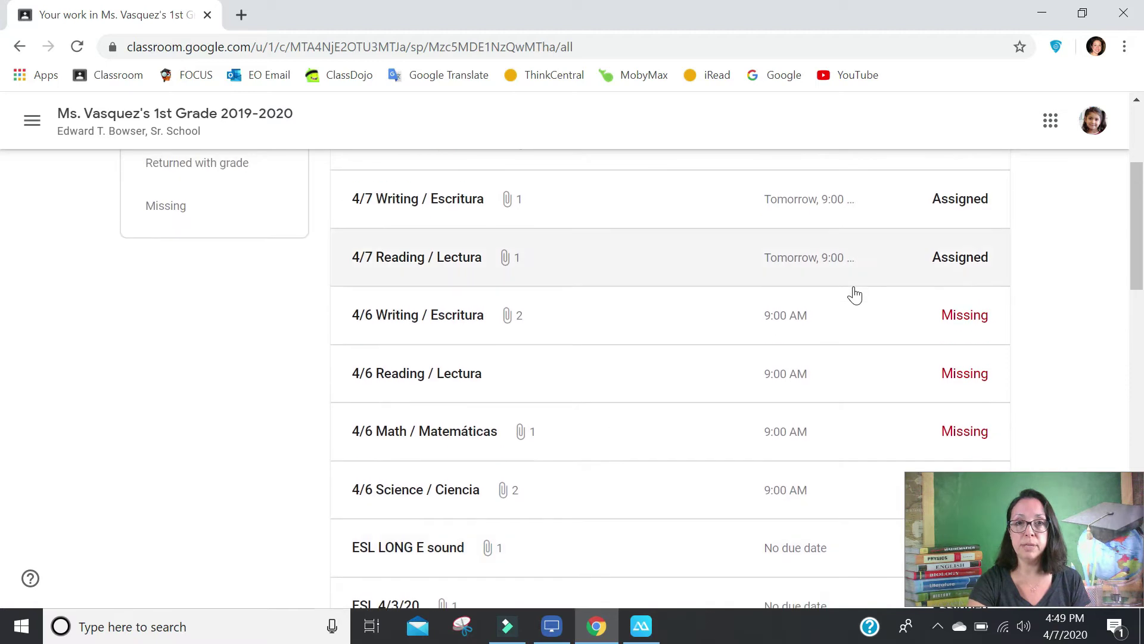
scroll(855, 294, up, 2)
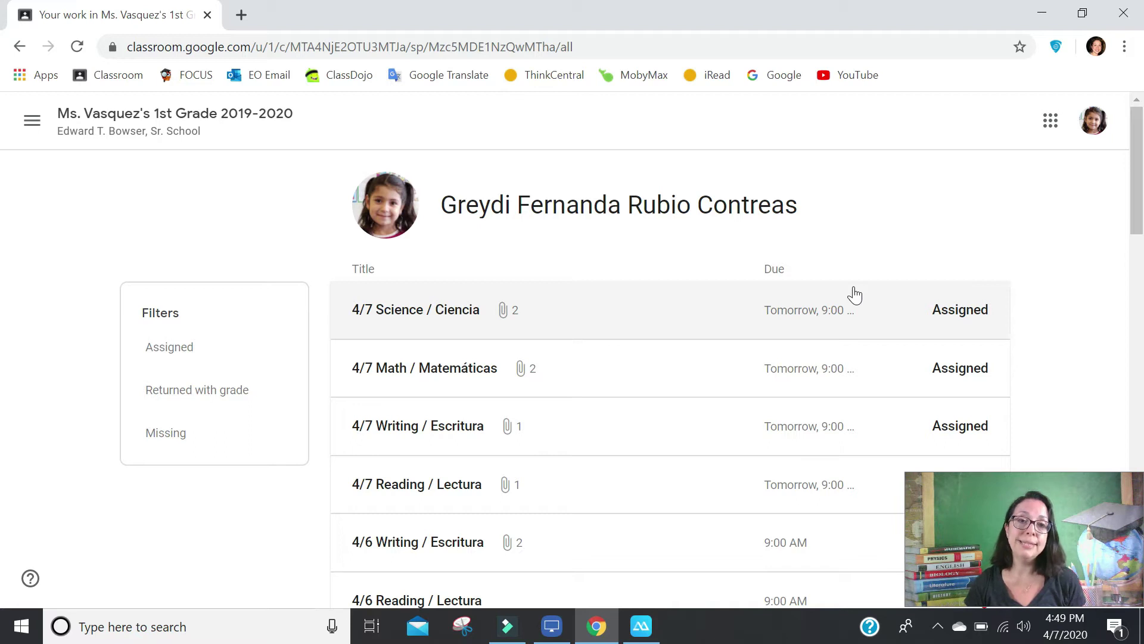
scroll(855, 295, down, 3)
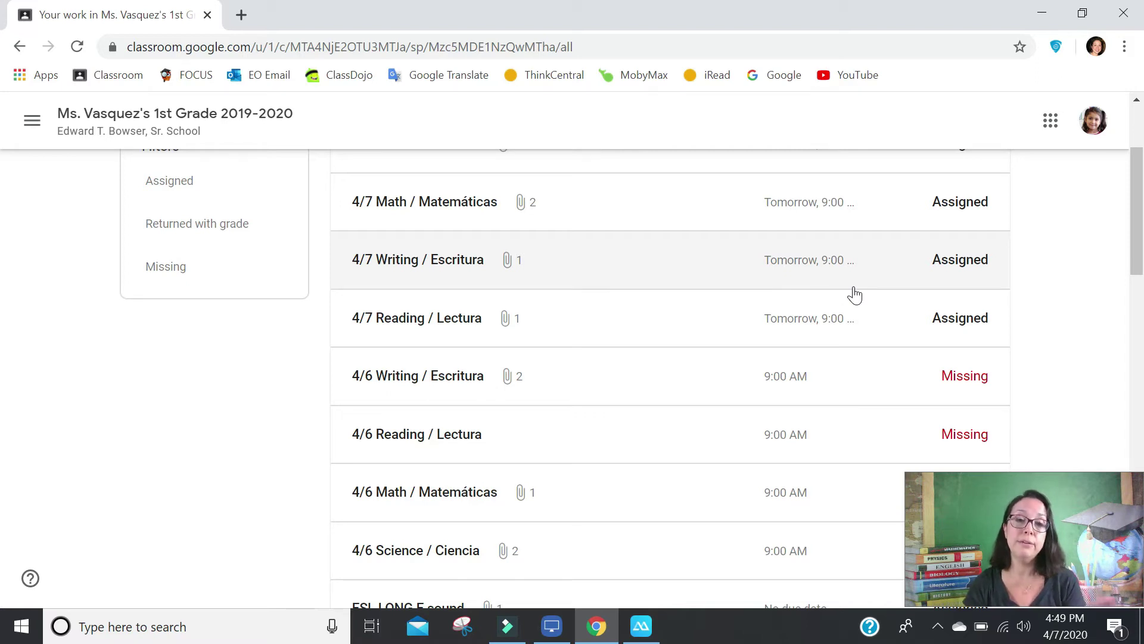
scroll(615, 439, down, 3)
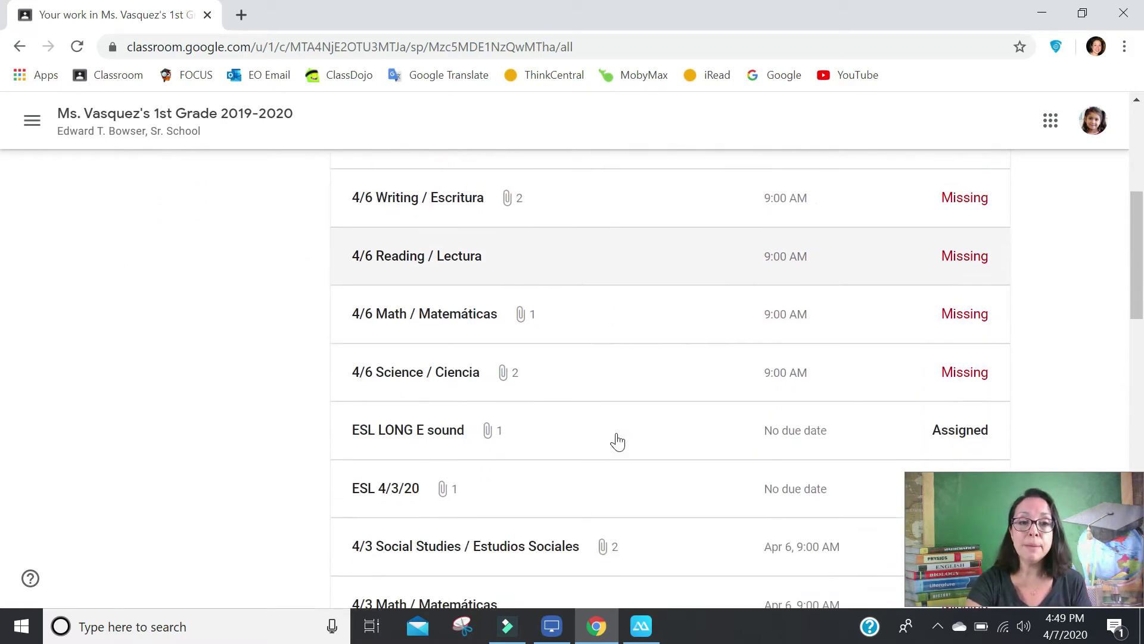
scroll(617, 442, down, 15)
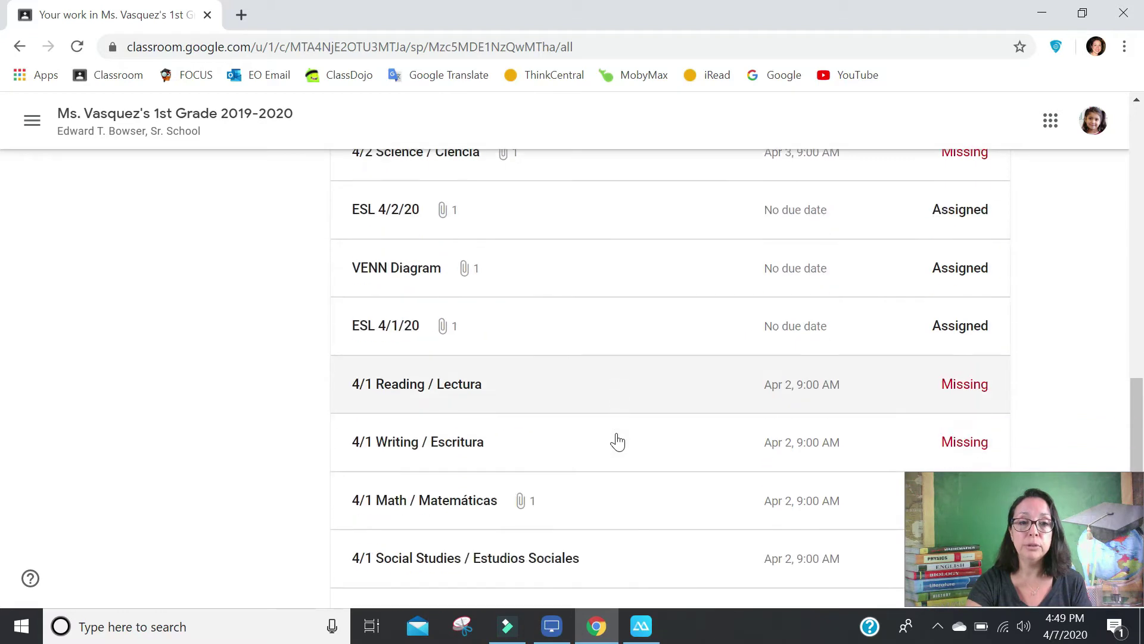
scroll(618, 442, down, 3)
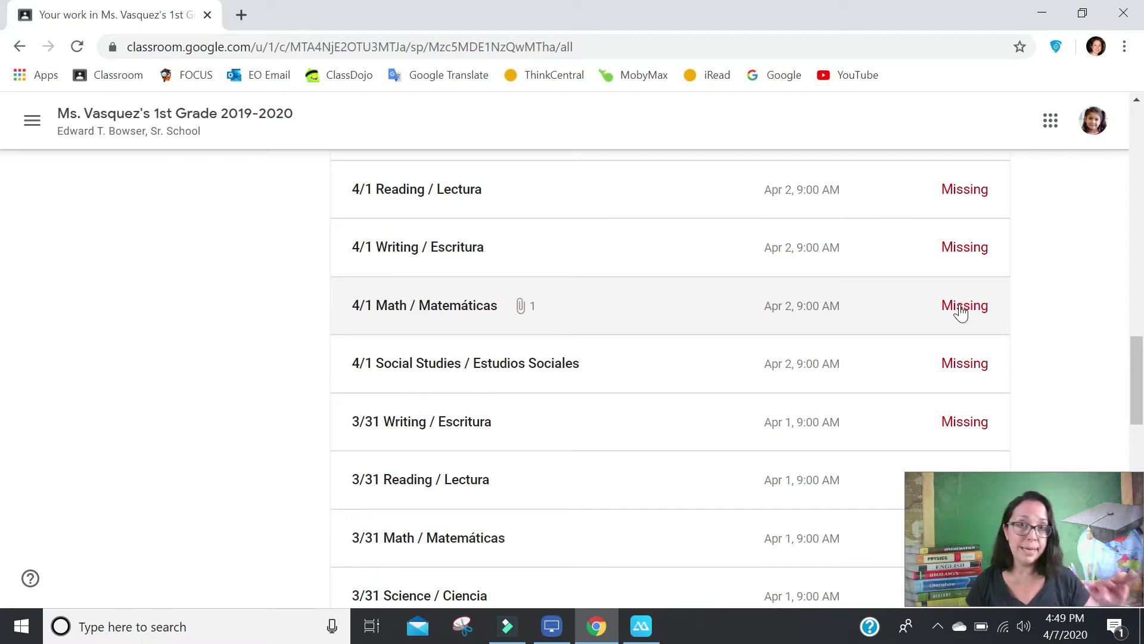
scroll(961, 312, up, 6)
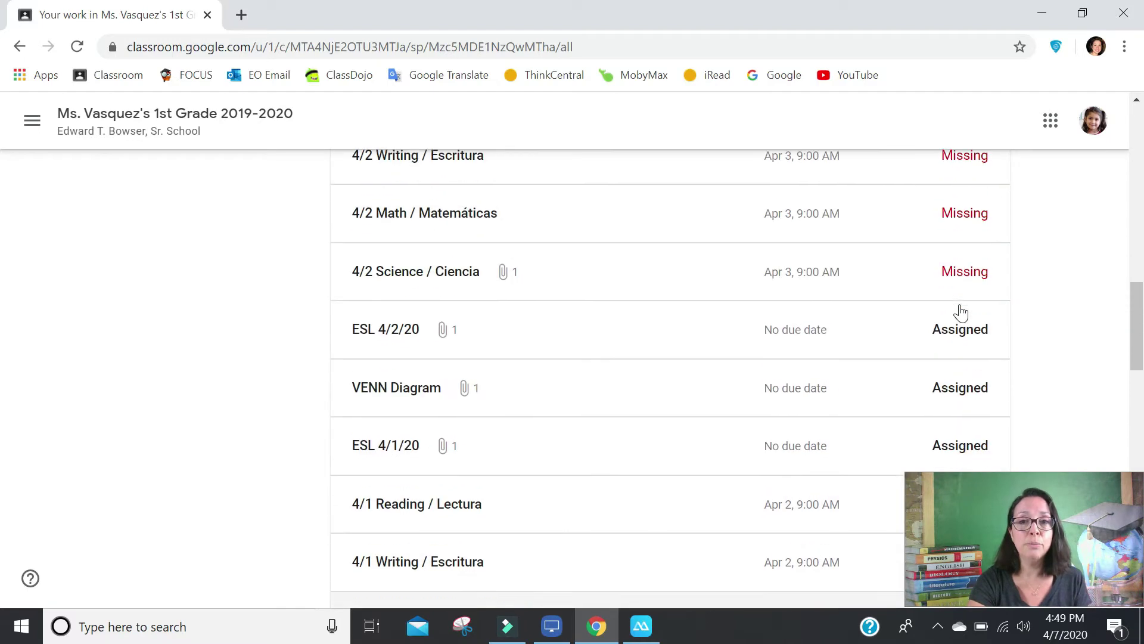
scroll(784, 340, up, 3)
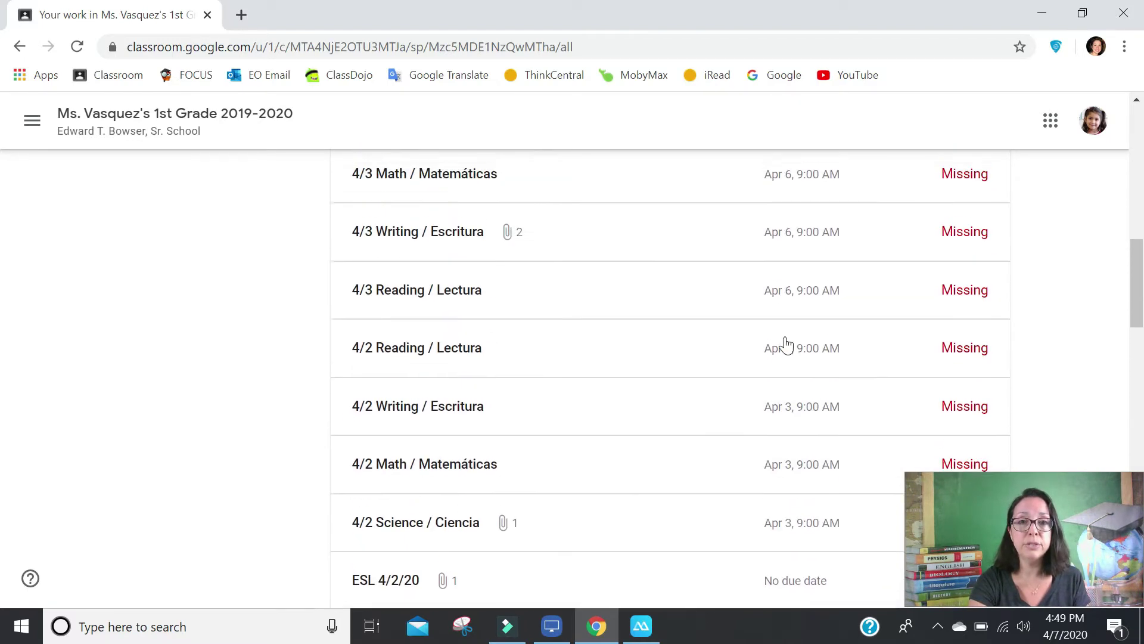
scroll(684, 296, up, 3)
scroll(684, 297, up, 4)
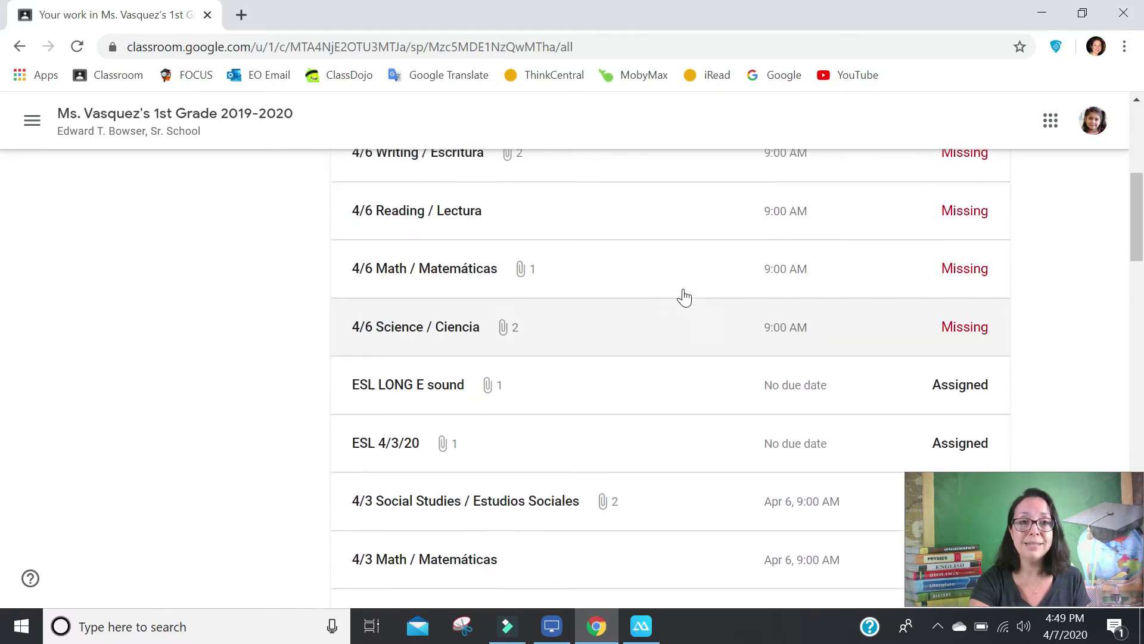
scroll(645, 250, up, 5)
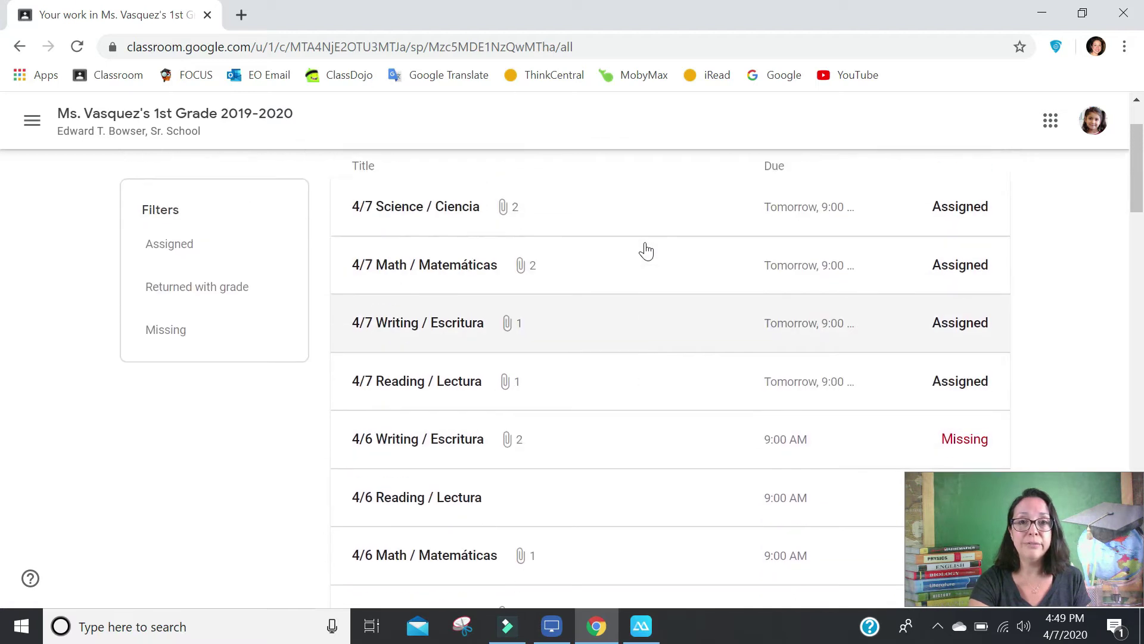
scroll(648, 249, down, 1)
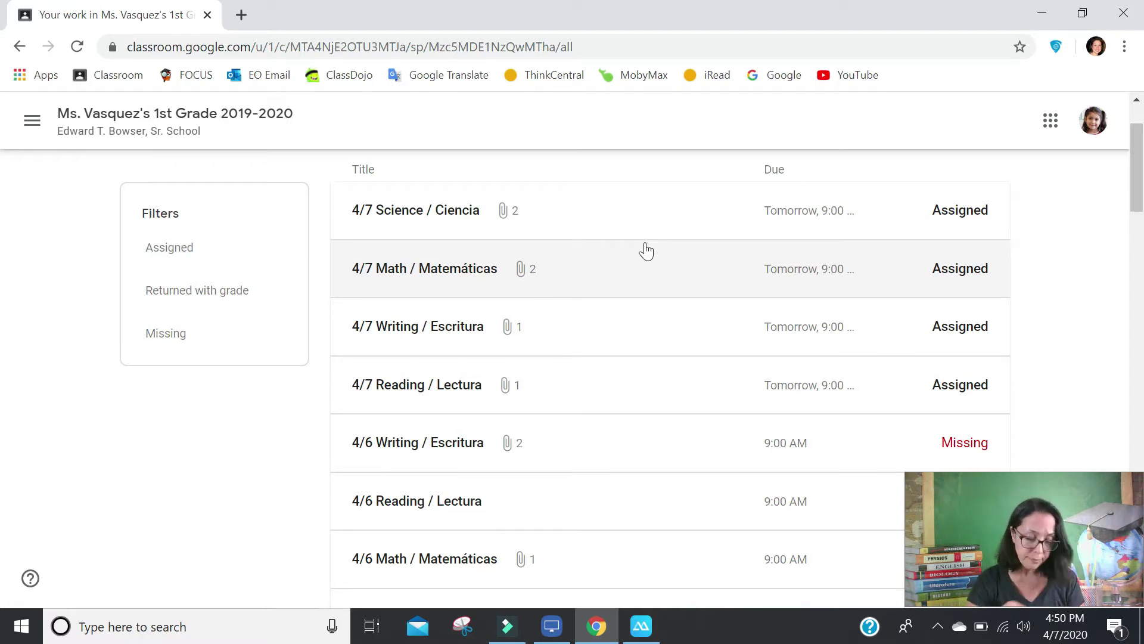
scroll(646, 251, down, 1)
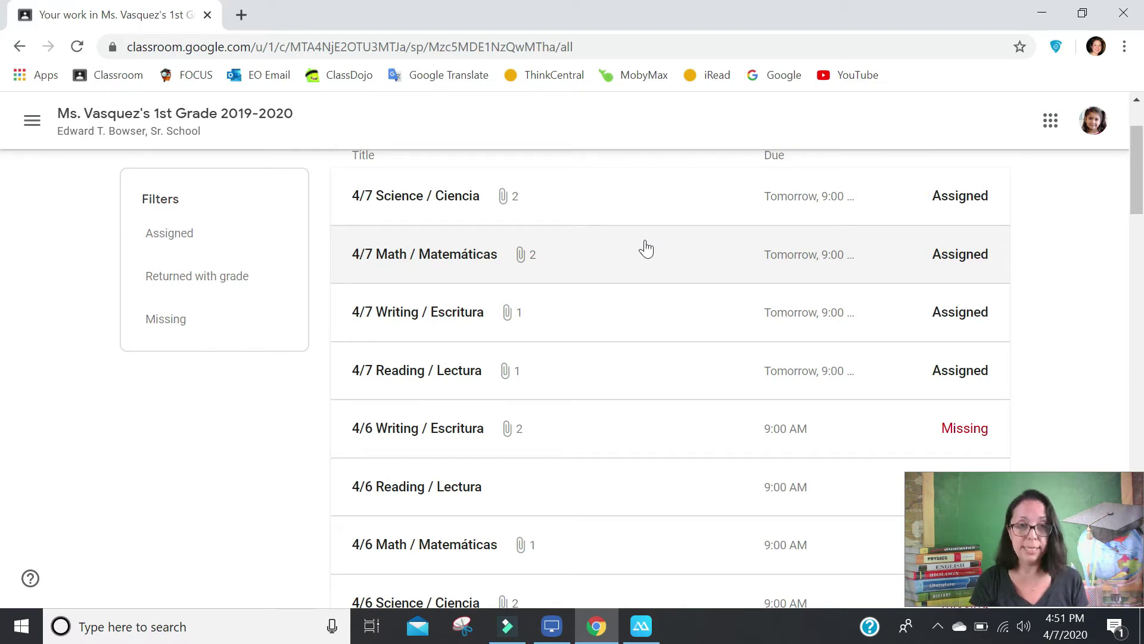
Expand the 4/1 Math / Matemáticas assignment in the work list and open its attached Google Docs file.
scroll(645, 248, down, 10)
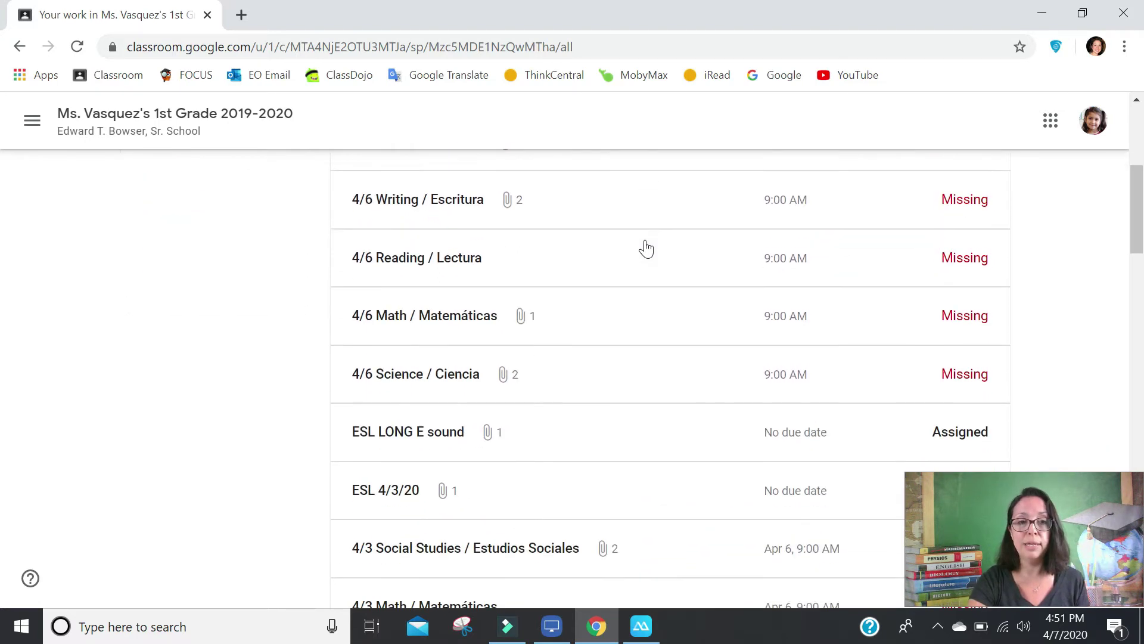
scroll(646, 248, down, 9)
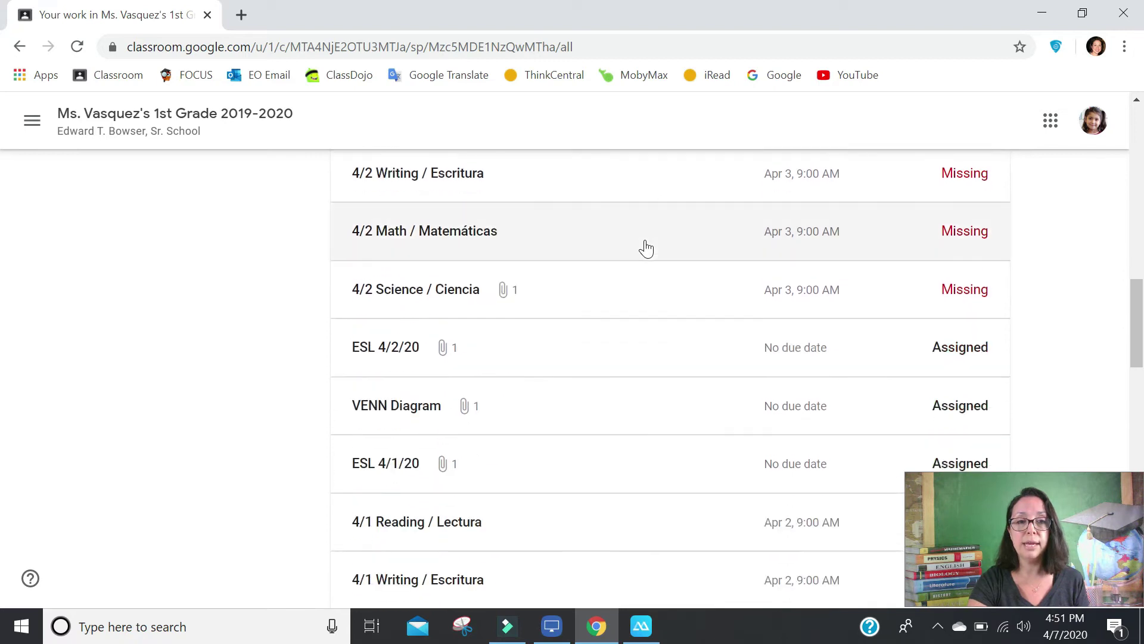
scroll(646, 248, down, 2)
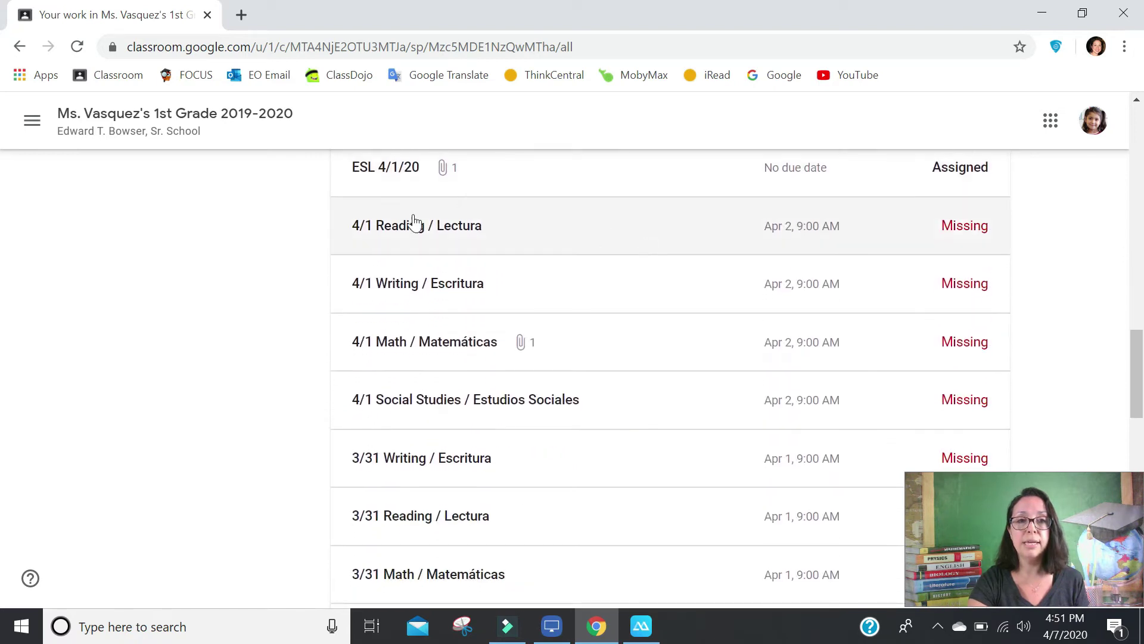
click(411, 346)
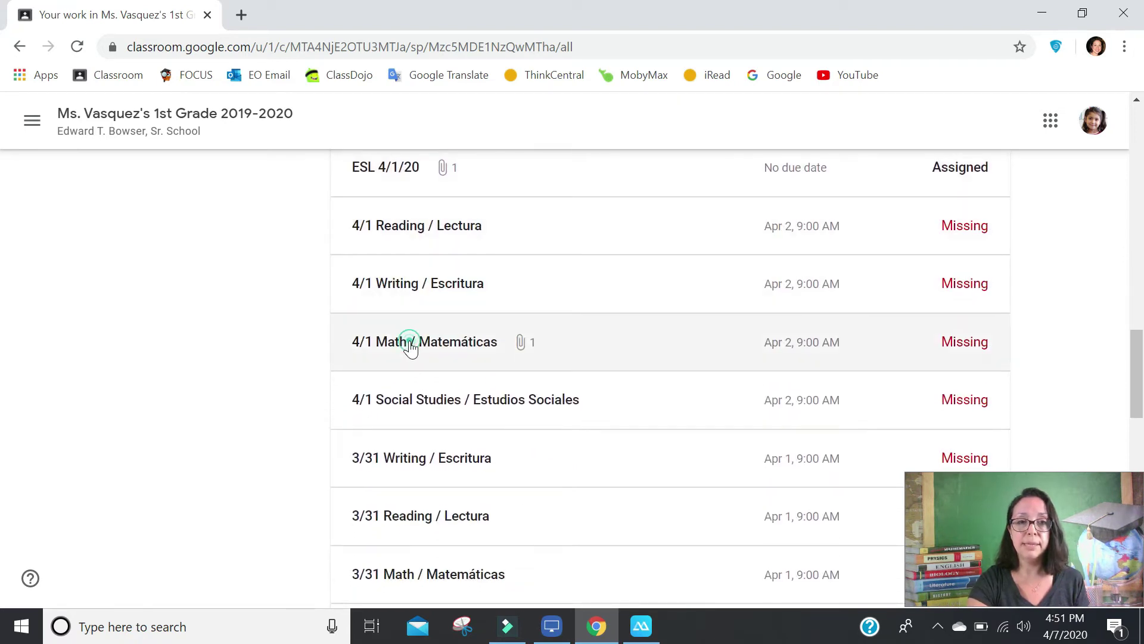
scroll(411, 345, down, 2)
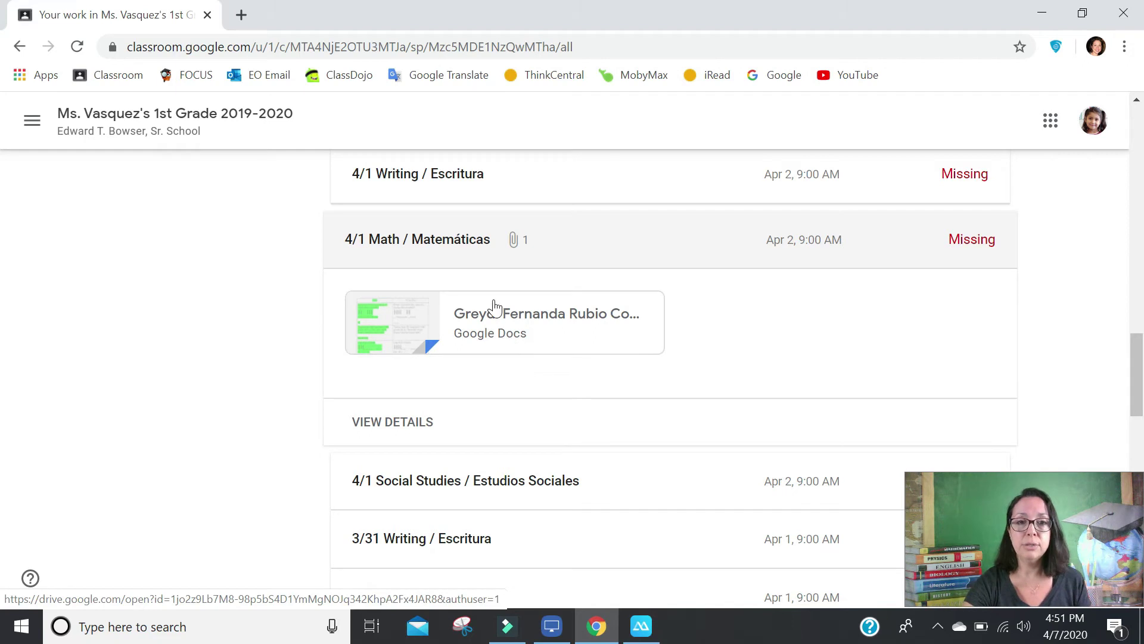
click(494, 314)
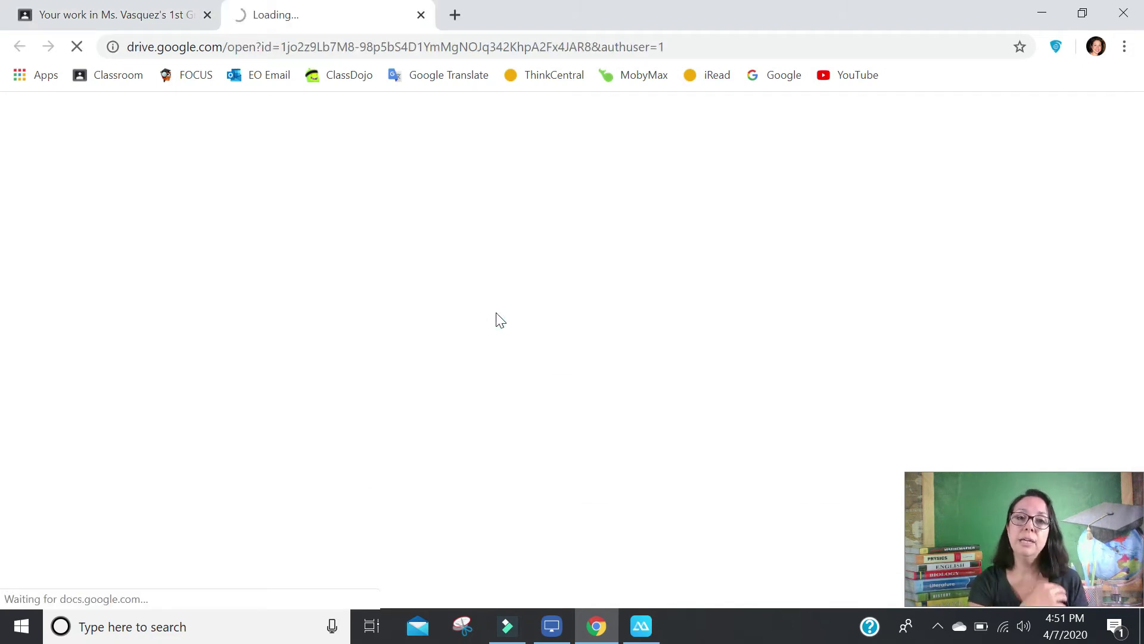
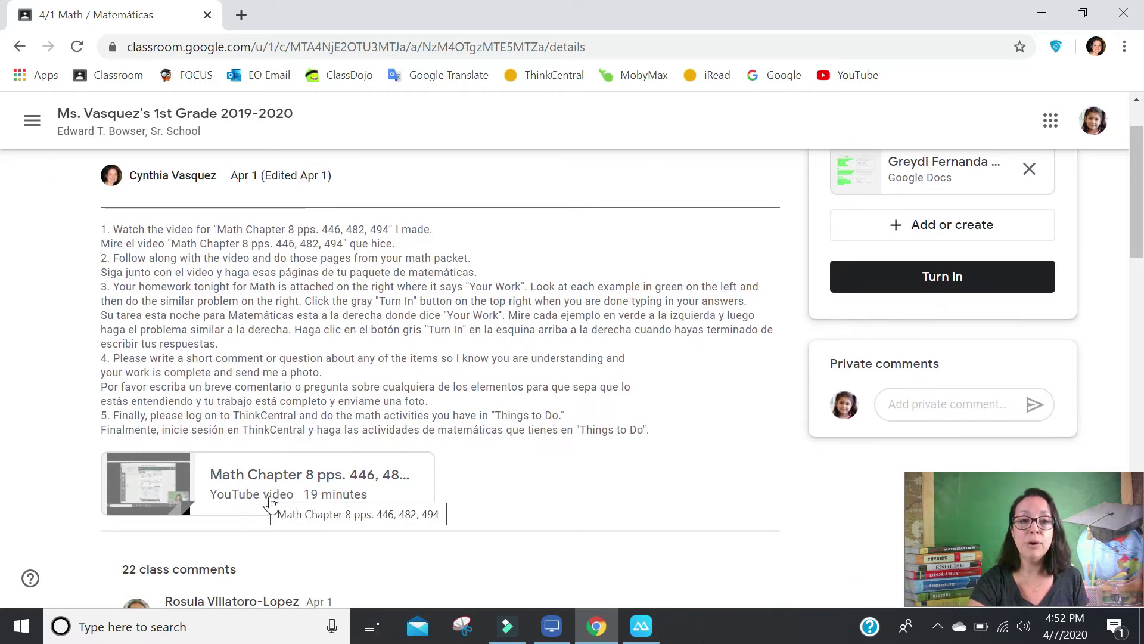
Open the Google Docs file under Your work on the 4/1 Math / Matemáticas page and close it again.
scroll(270, 501, up, 1)
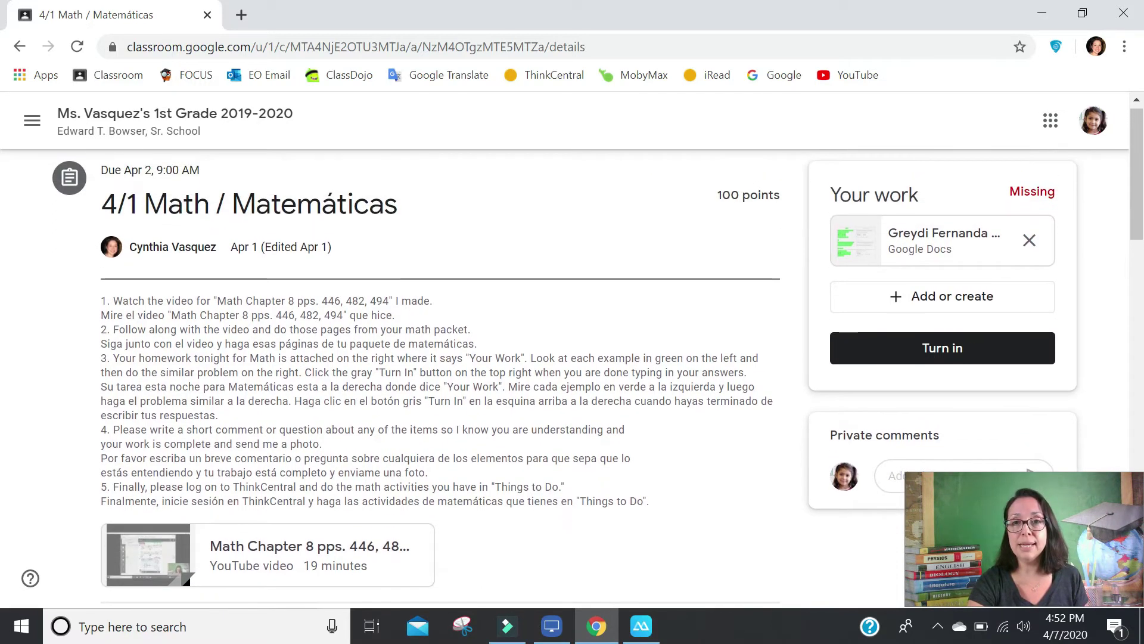
click(896, 244)
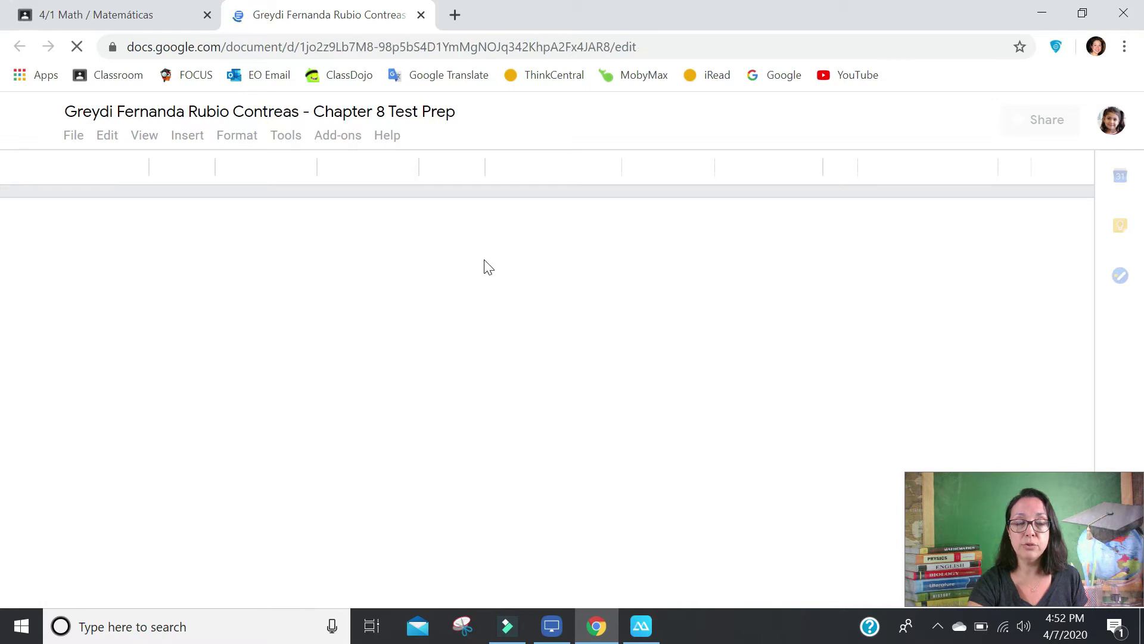
click(420, 16)
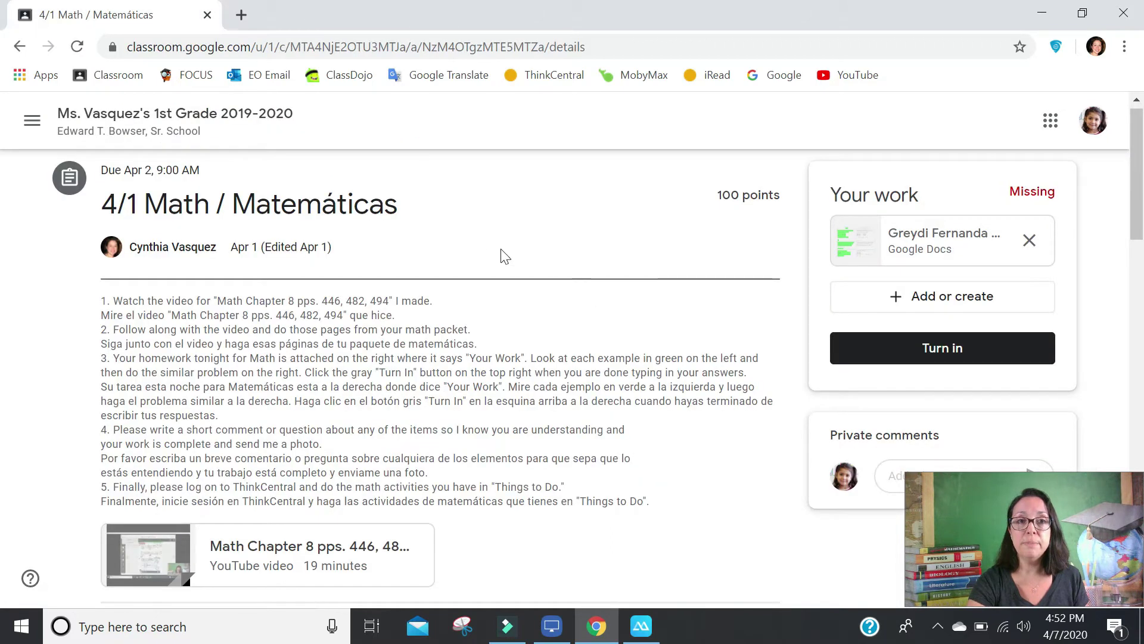
scroll(524, 265, down, 1)
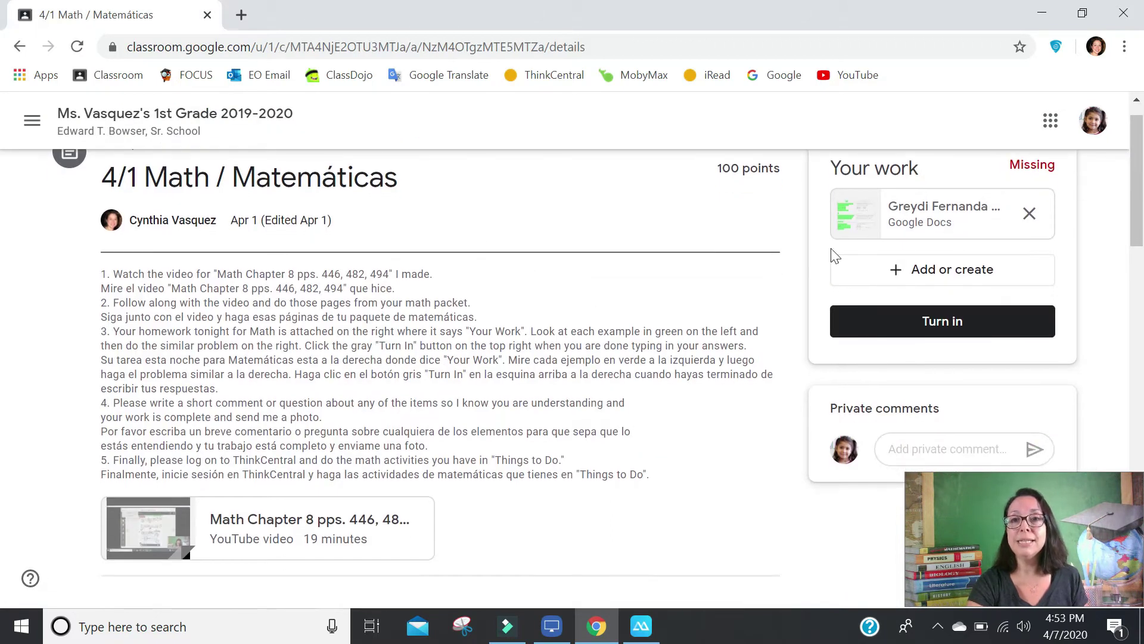
Turn in the attached document for the 4/1 Math / Matemáticas assignment and unsubmit it again.
click(935, 323)
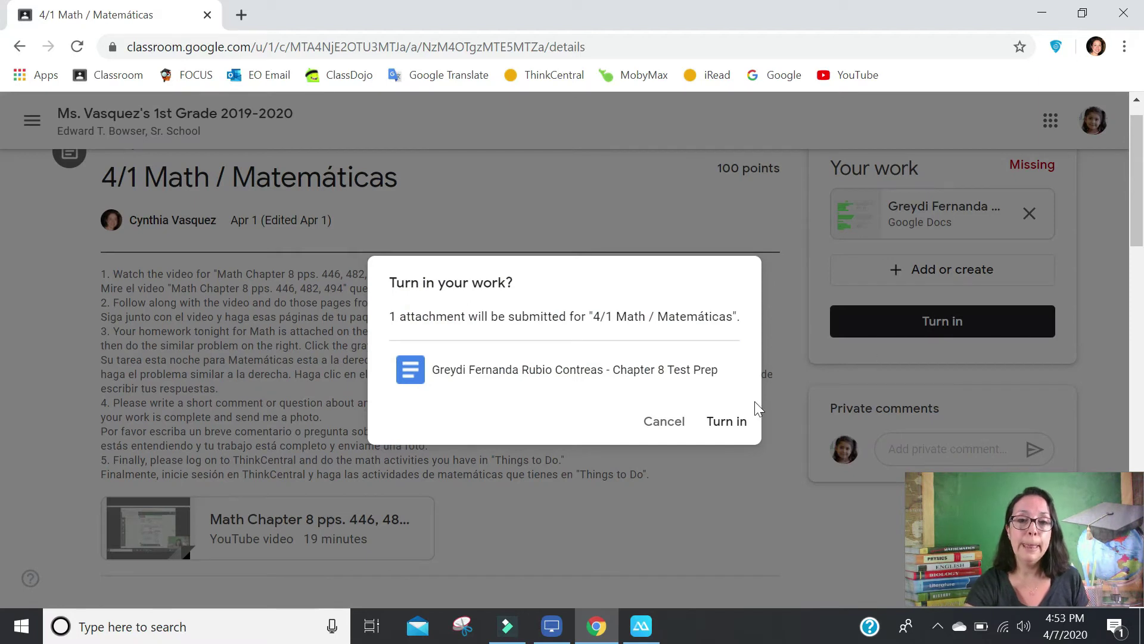
click(726, 426)
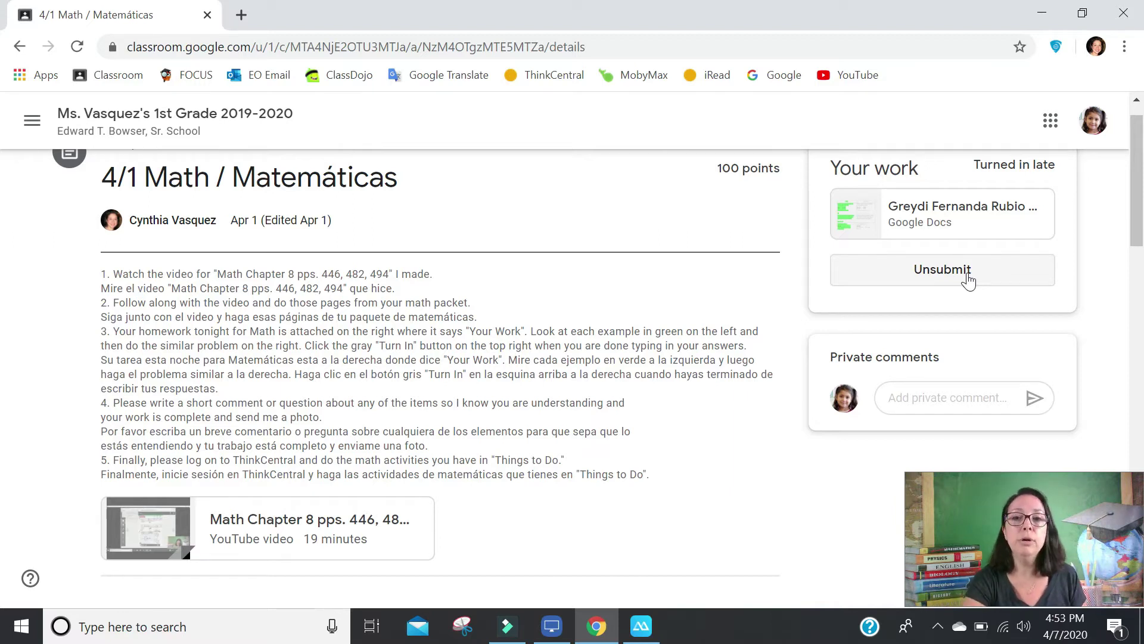
click(947, 273)
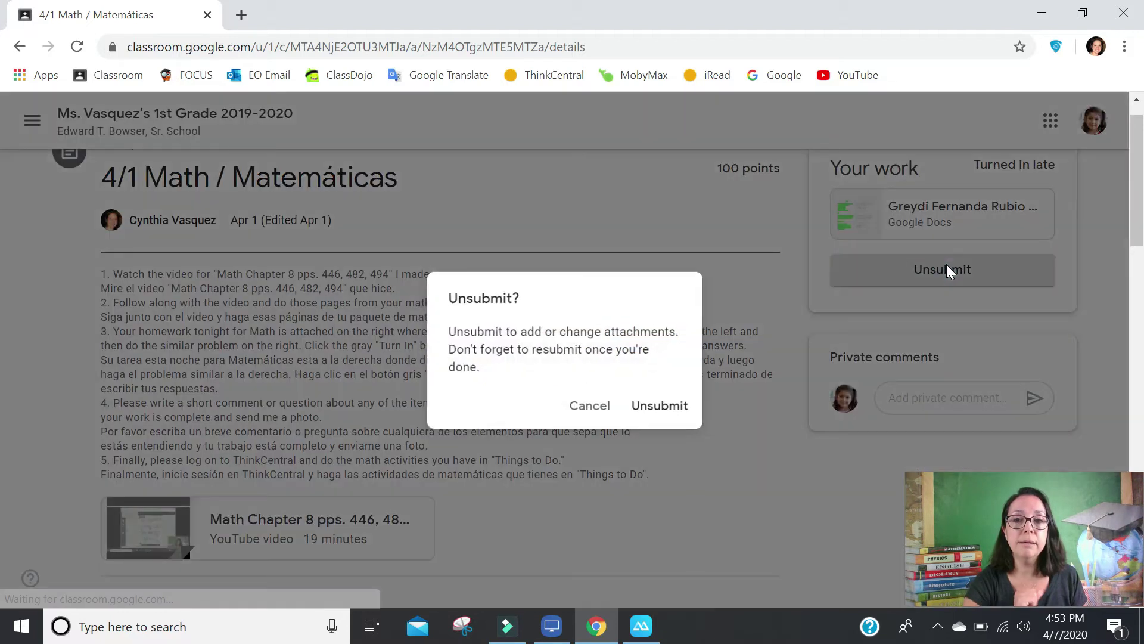
click(668, 412)
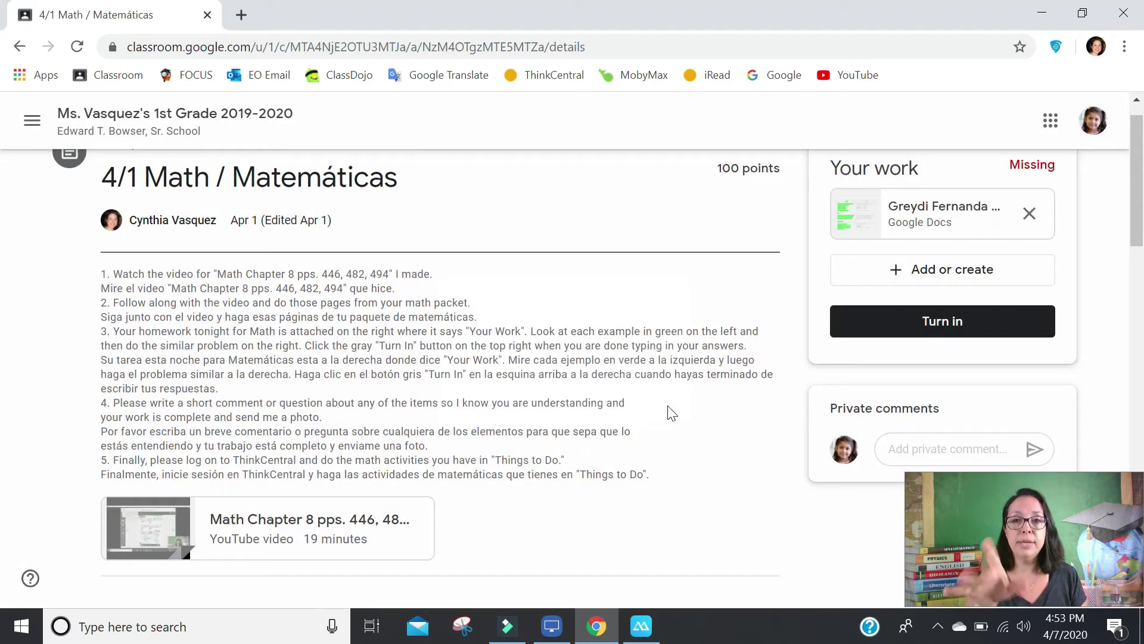
Resubmit the attached document for the 4/1 Math / Matemáticas assignment.
click(931, 322)
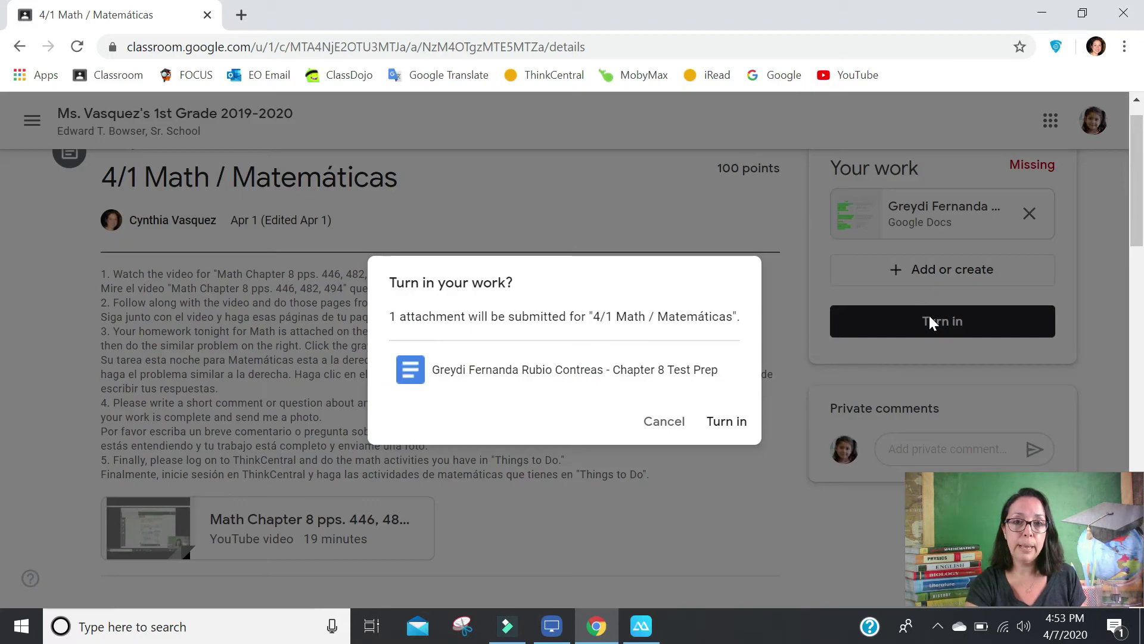
click(740, 428)
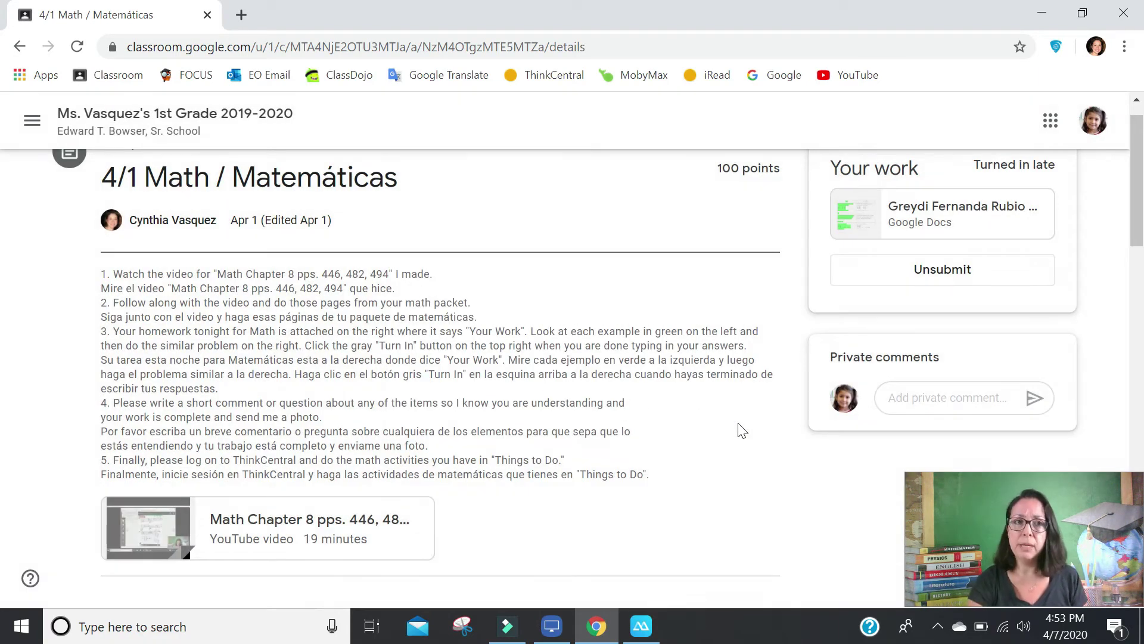
scroll(469, 278, up, 1)
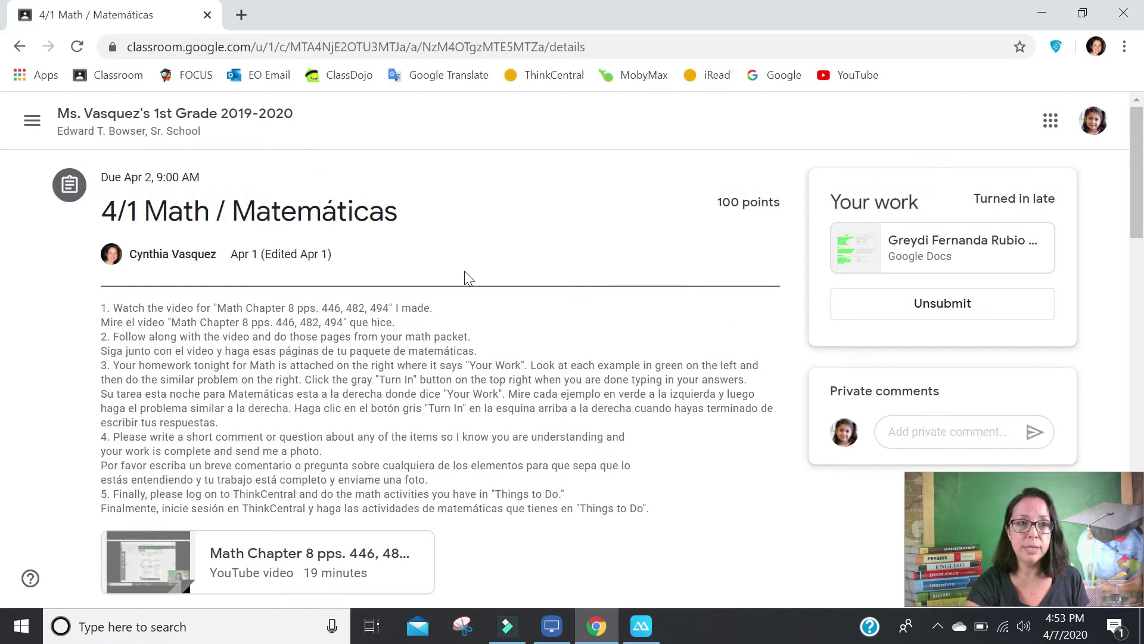
Return to the class's Classwork list and open the full 4/6 Writing / Escritura assignment page.
click(198, 115)
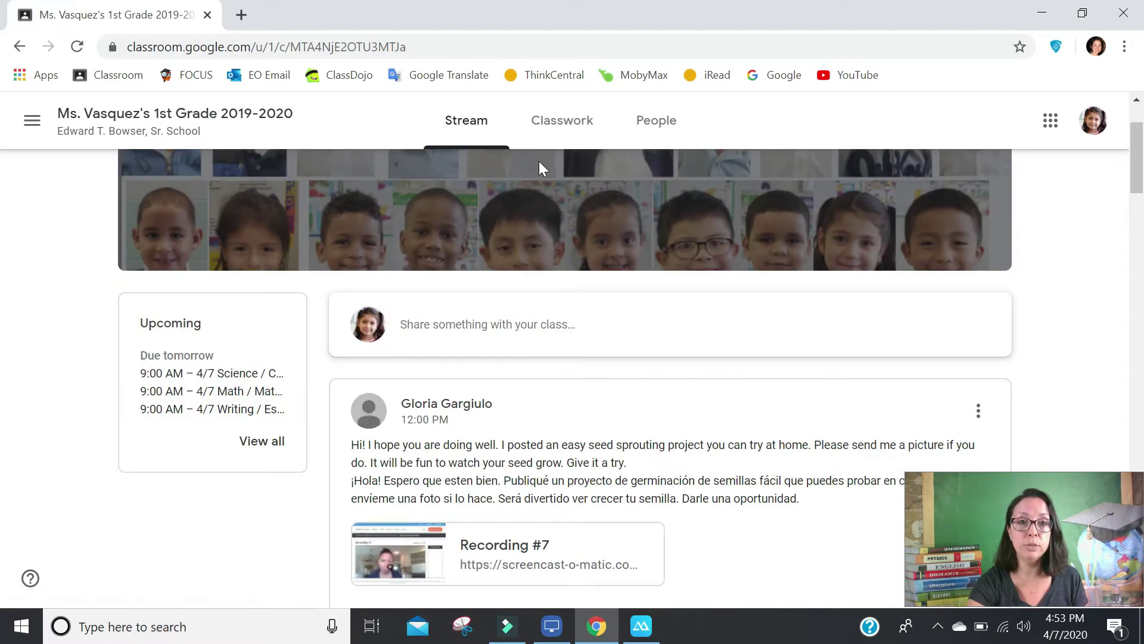
click(558, 132)
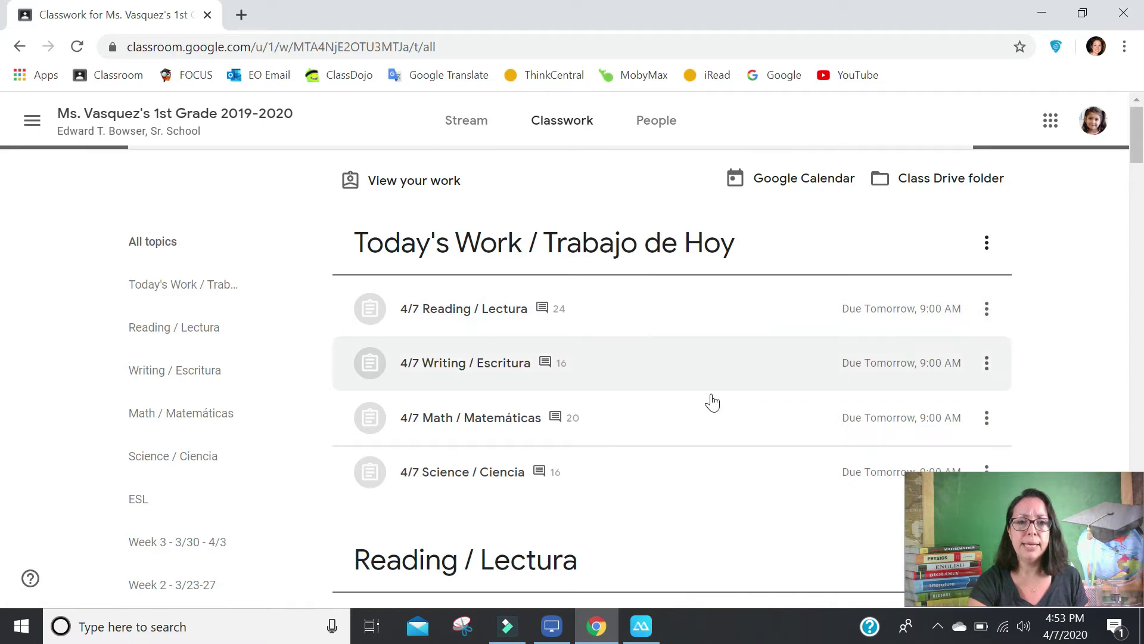
scroll(711, 401, down, 4)
scroll(711, 401, down, 2)
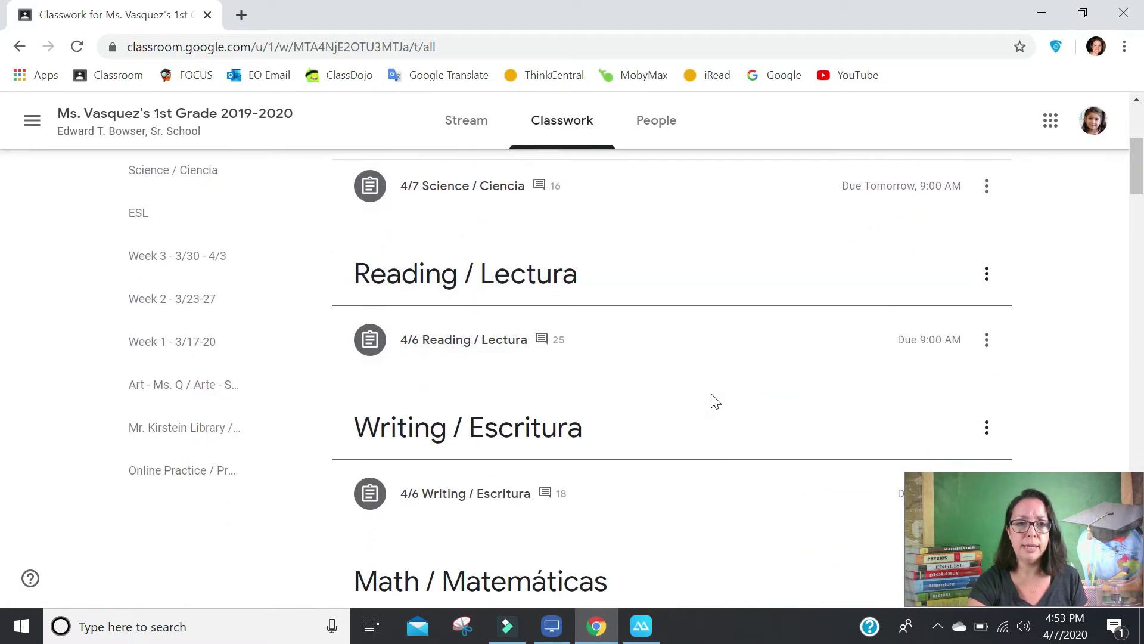
click(478, 426)
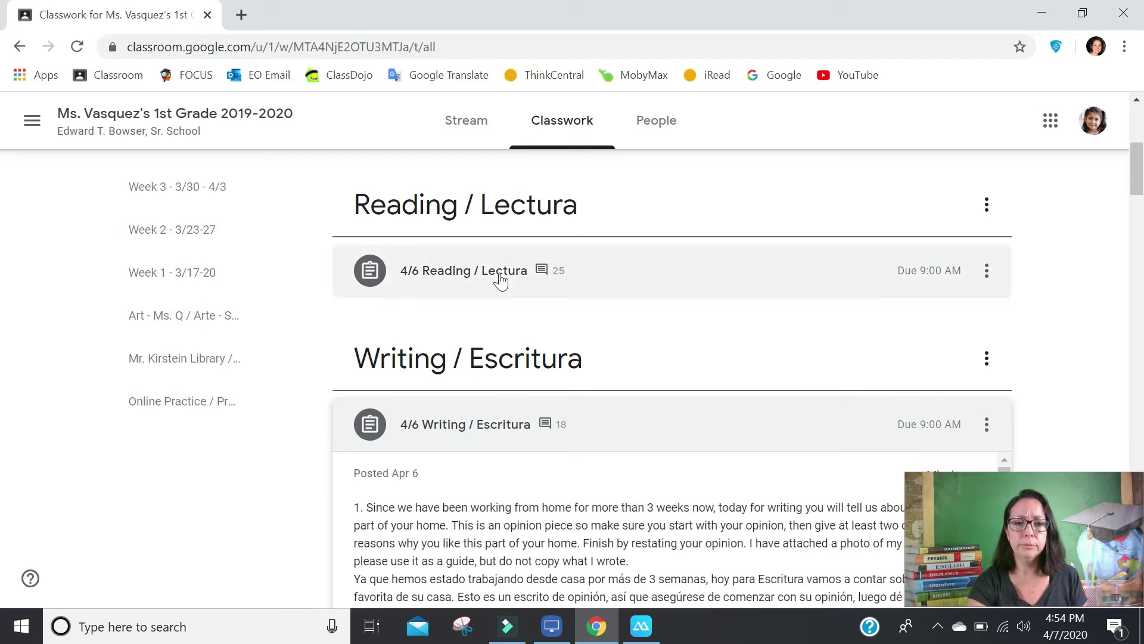
scroll(717, 362, down, 5)
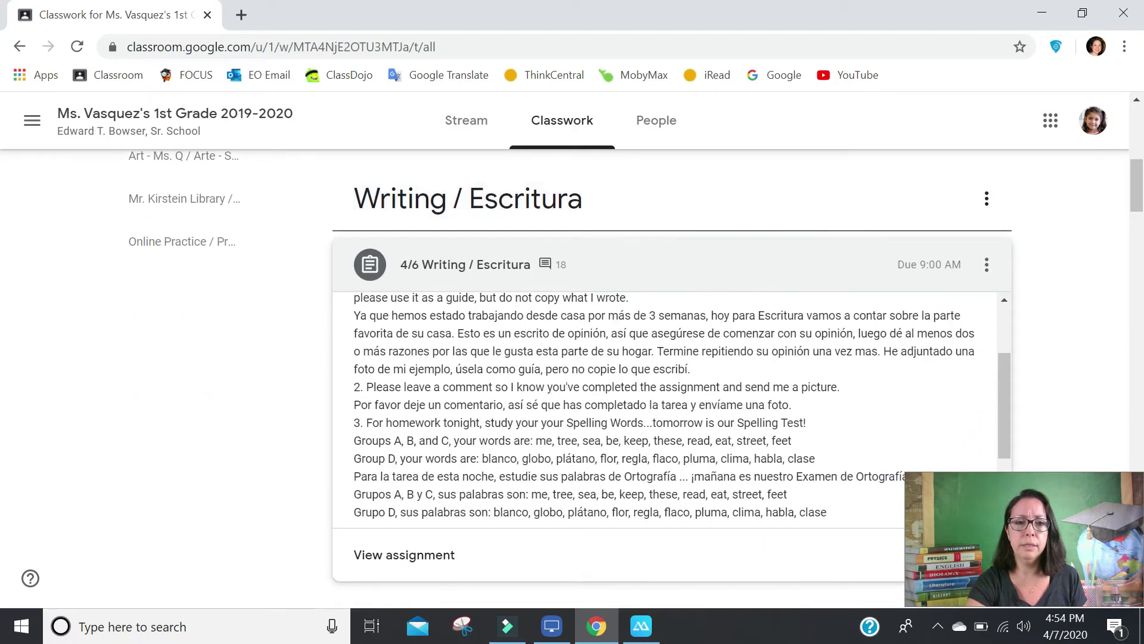
scroll(532, 477, down, 2)
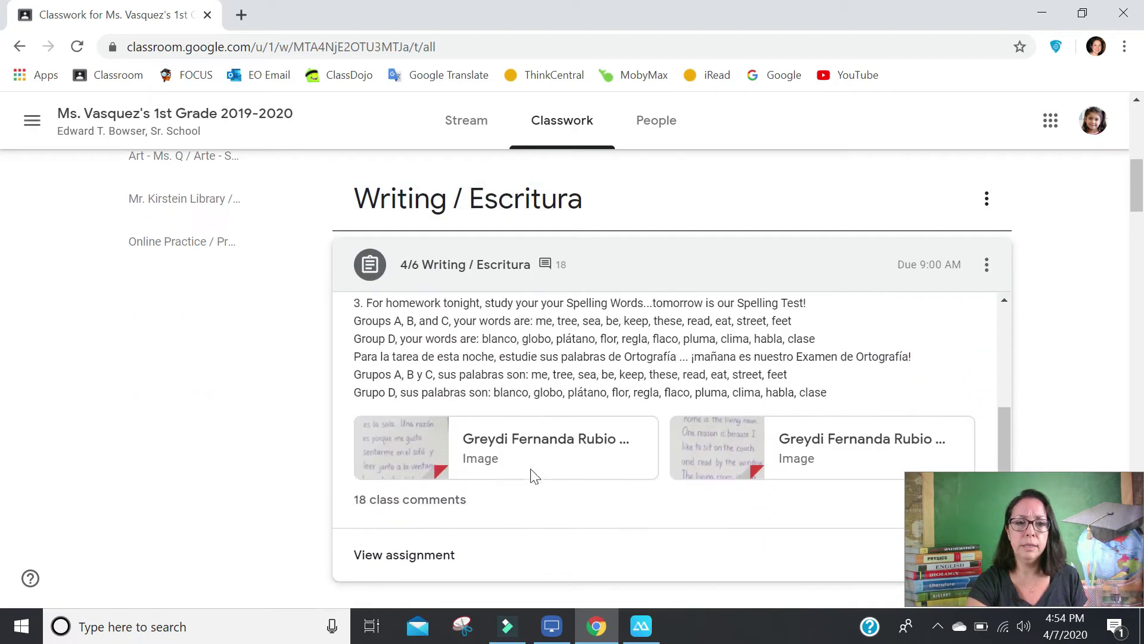
click(419, 561)
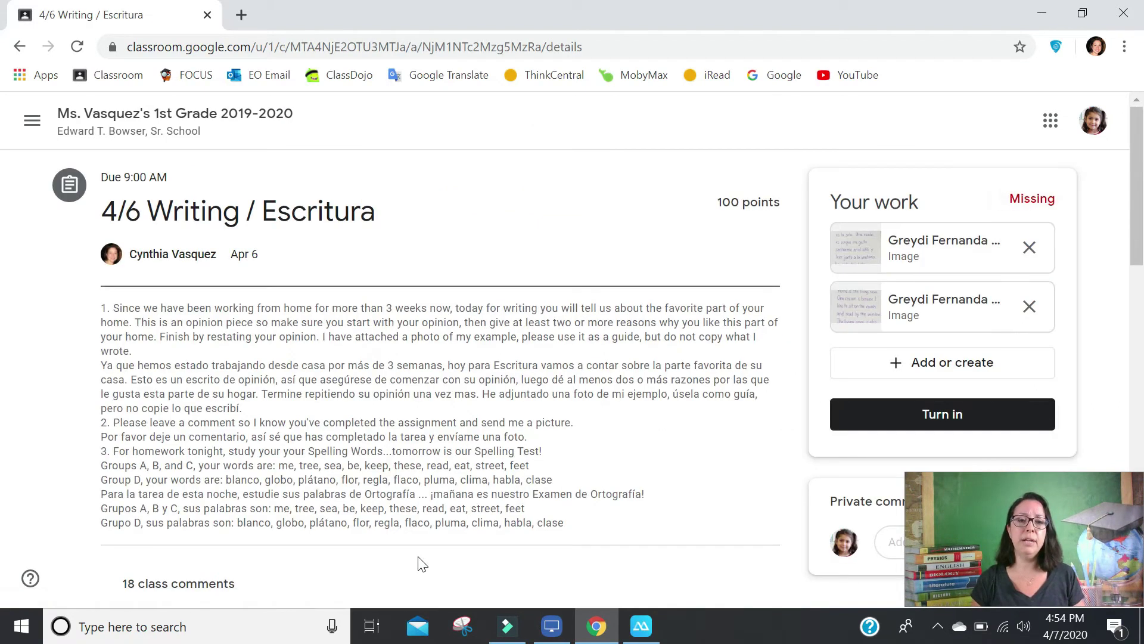
View the Spanish and English writing example images attached under Your work, closing each one again.
scroll(239, 468, down, 1)
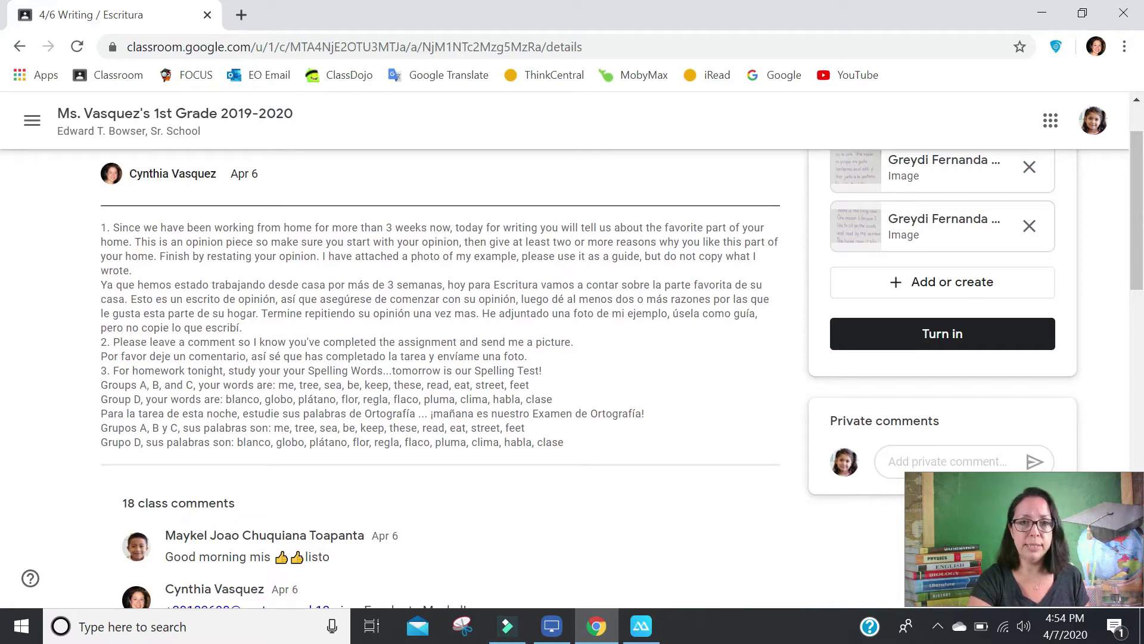
scroll(620, 278, up, 1)
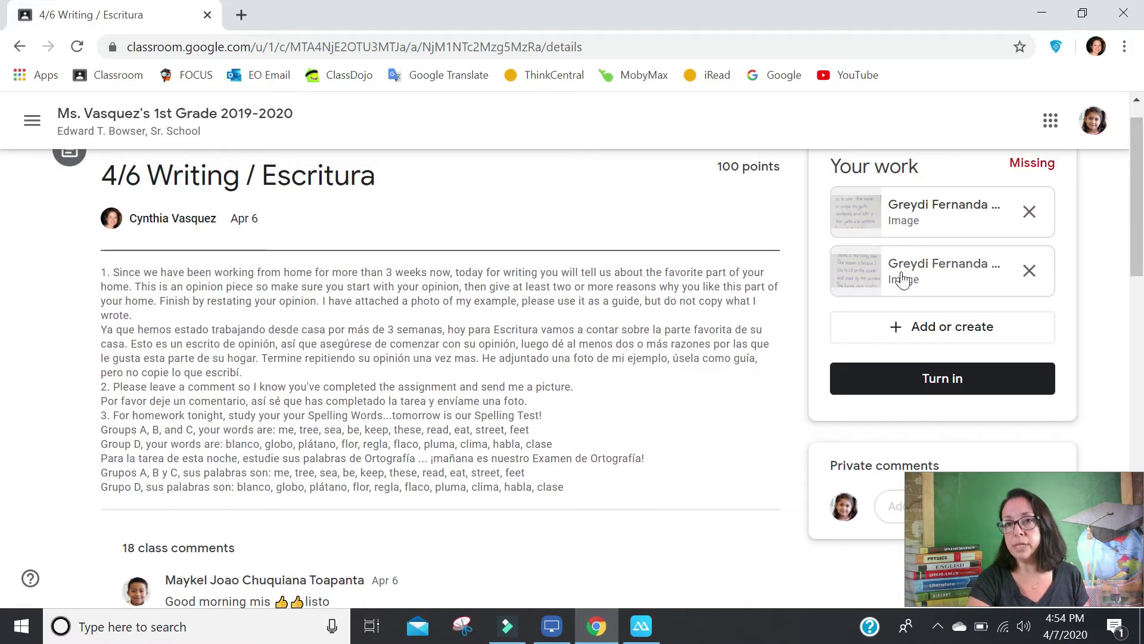
click(908, 207)
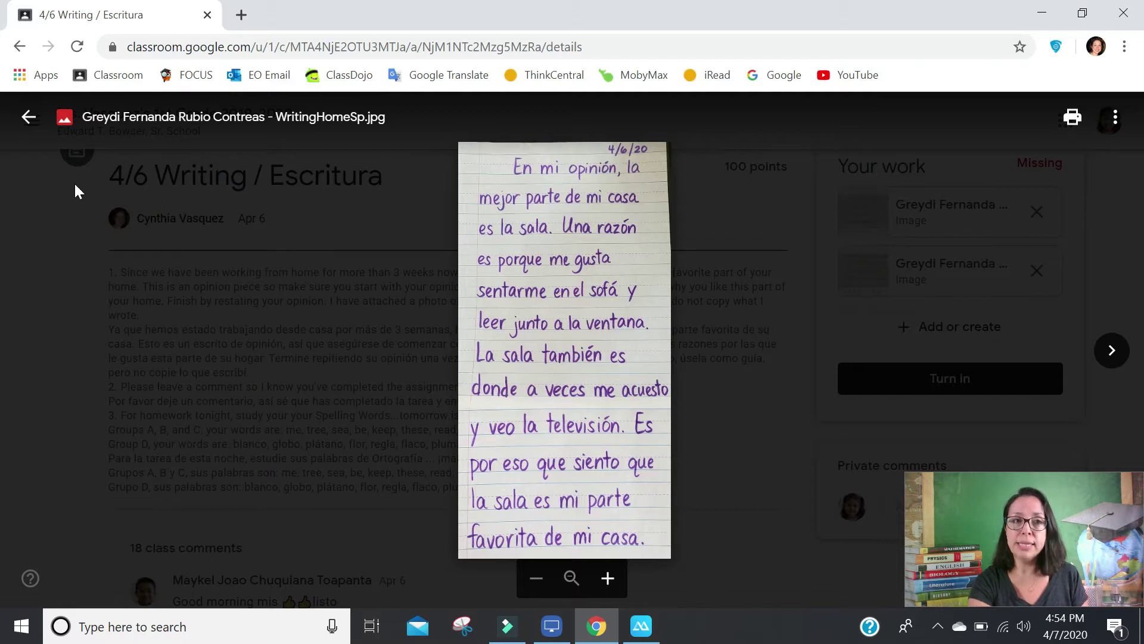
click(29, 116)
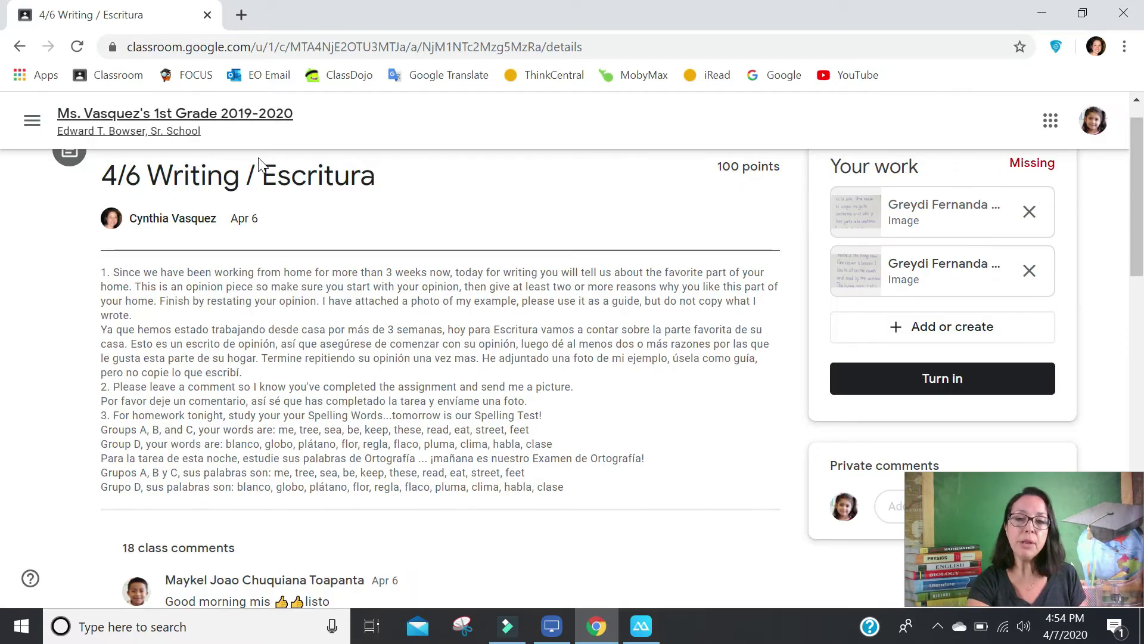
click(916, 270)
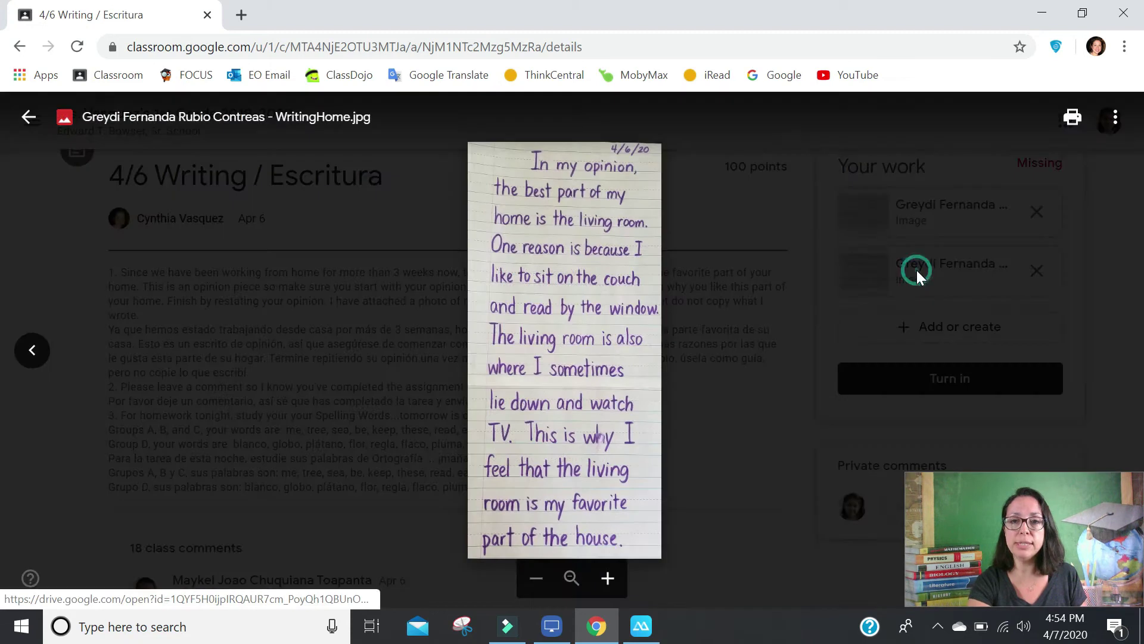
click(29, 117)
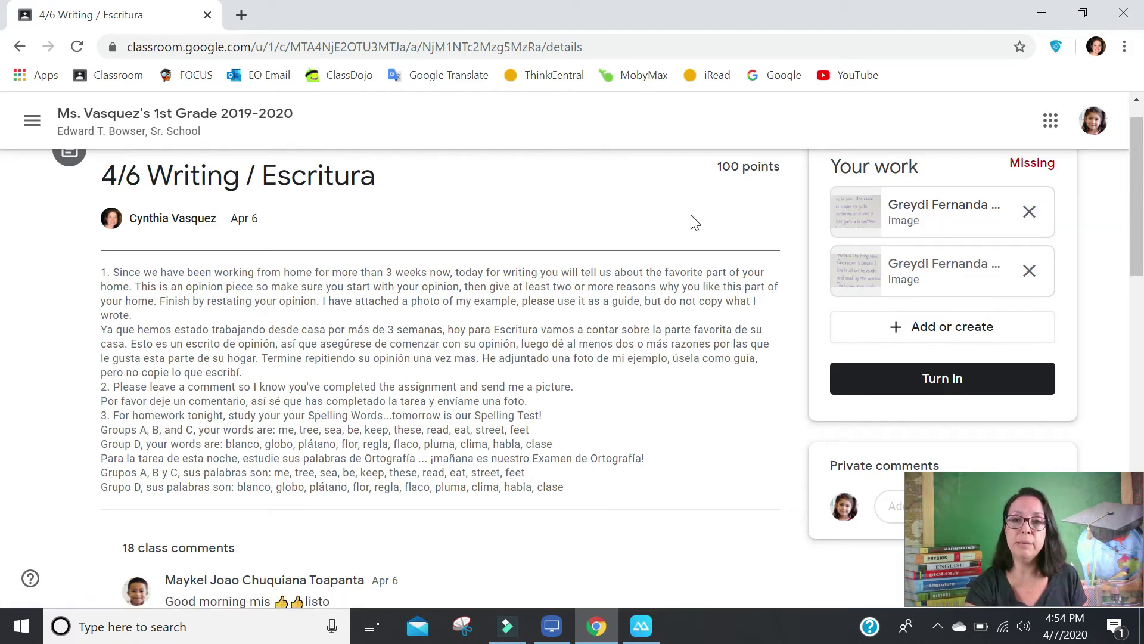
Create a new Google Docs document under Your work for the 4/6 Writing / Escritura assignment and open it.
scroll(773, 276, down, 1)
scroll(627, 300, down, 1)
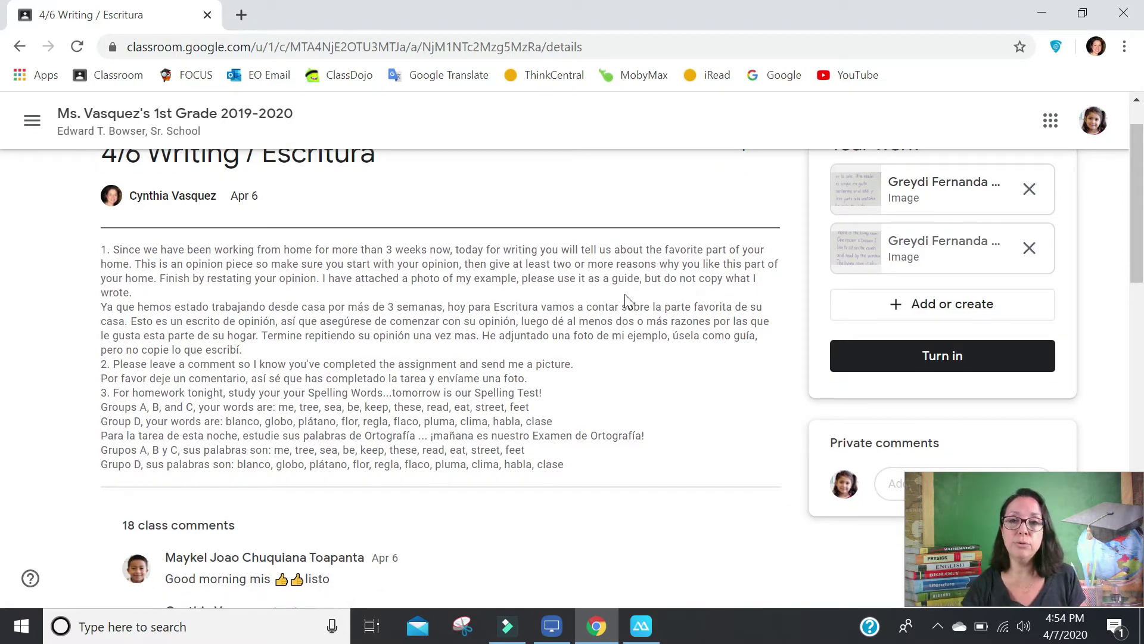
click(895, 309)
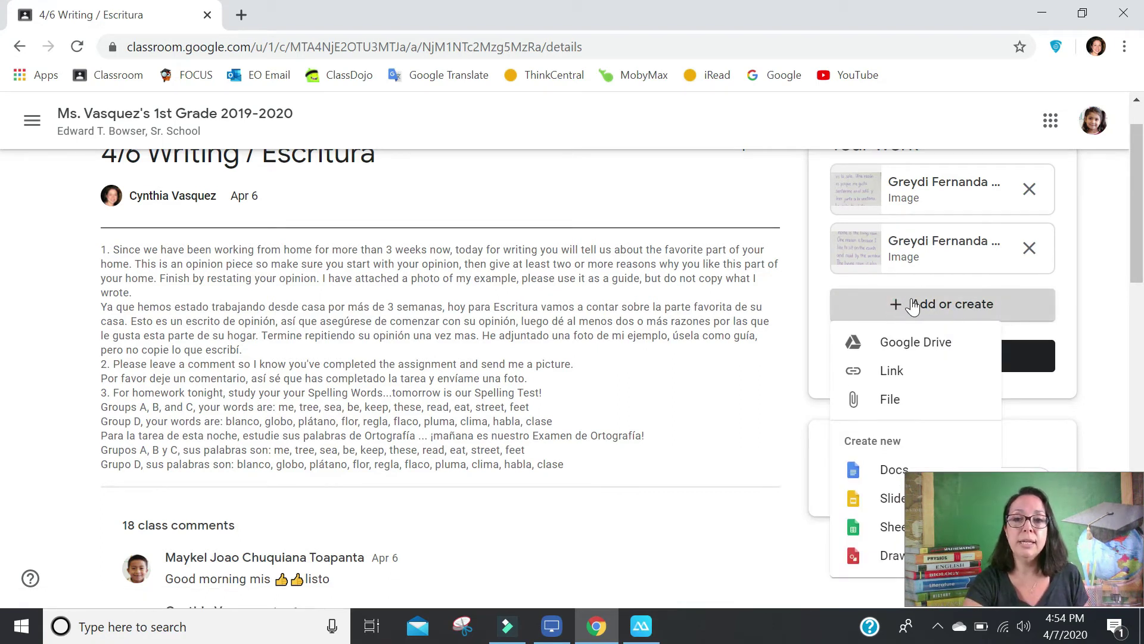
click(877, 471)
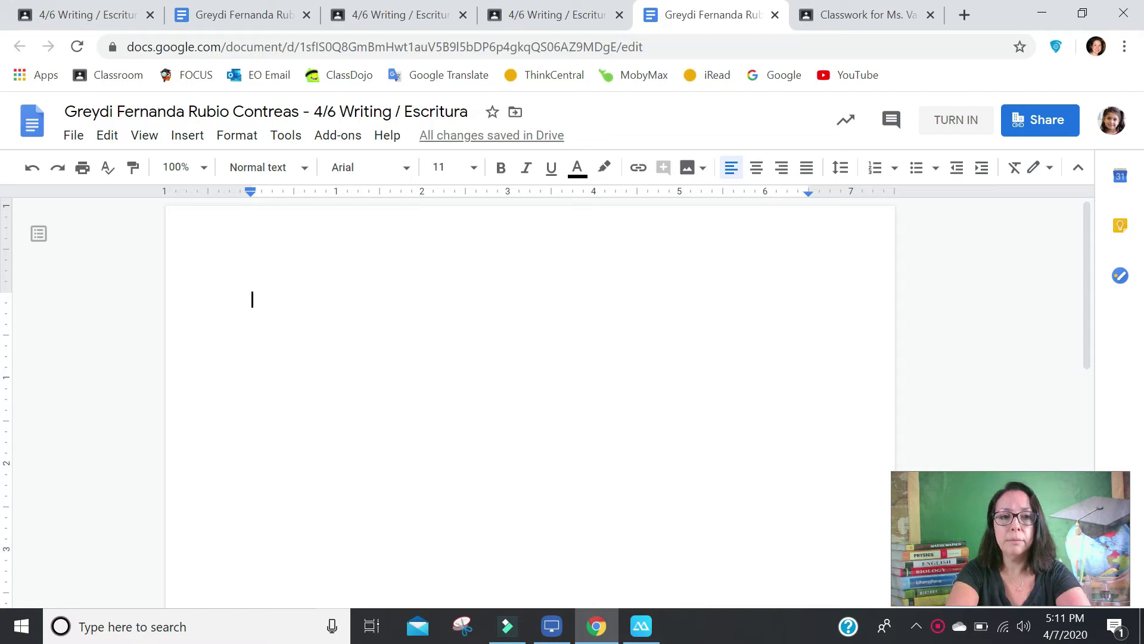
Write "Mi parte favorita de me casa es la sala porque alli puedo leer mis libros." in the blank document.
text(Mi parte fa)
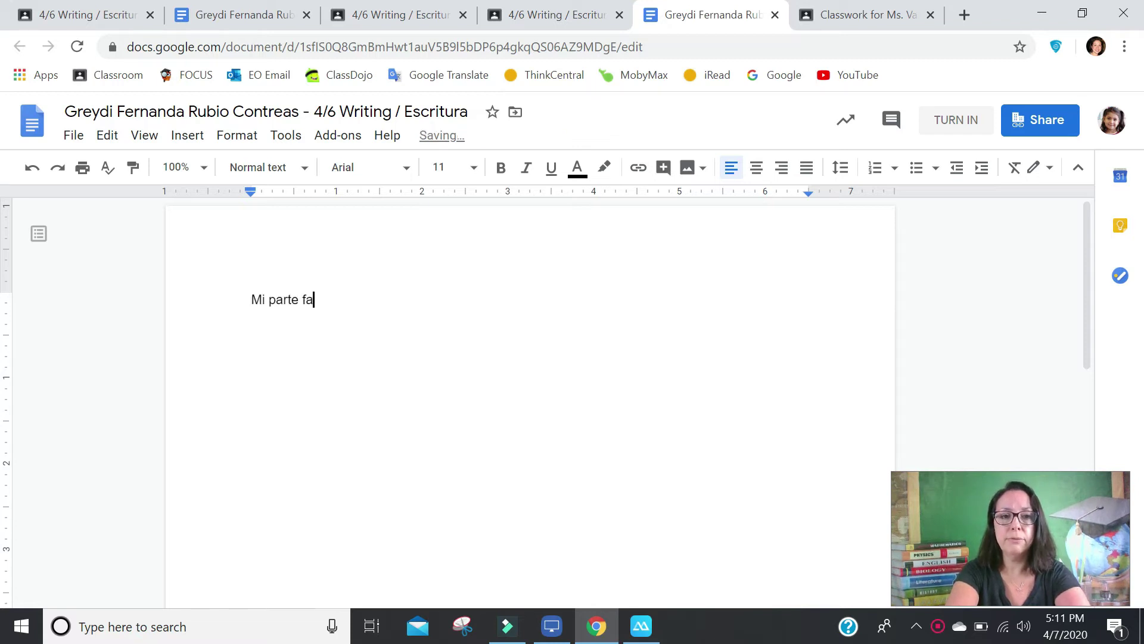
text(vorita de me )
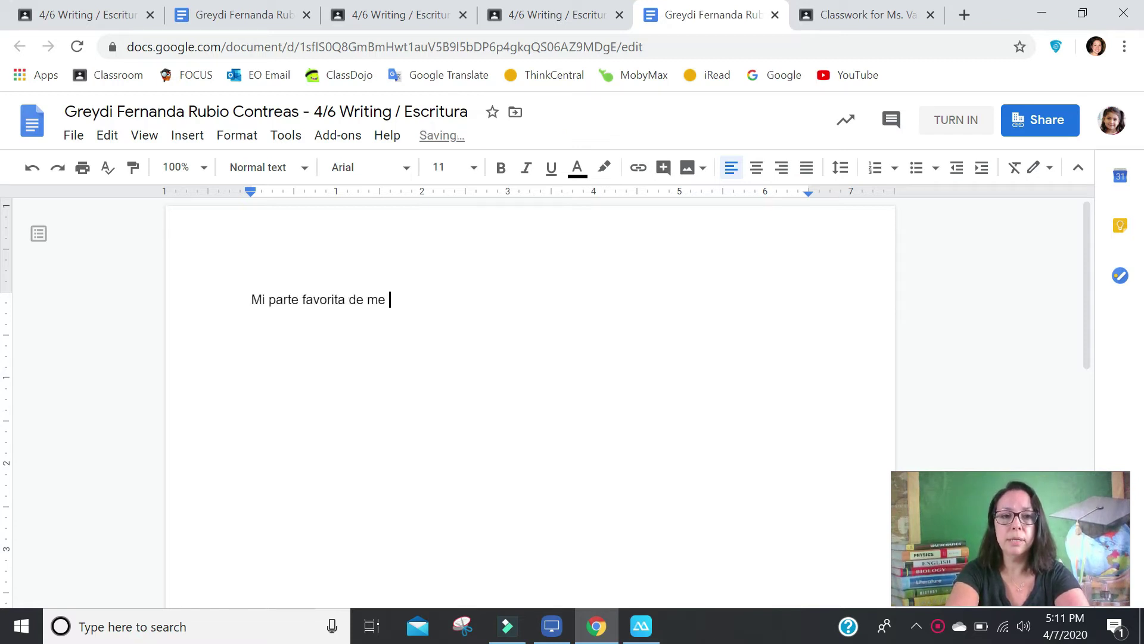
text(casa e)
key(BackSpace)
text(a e)
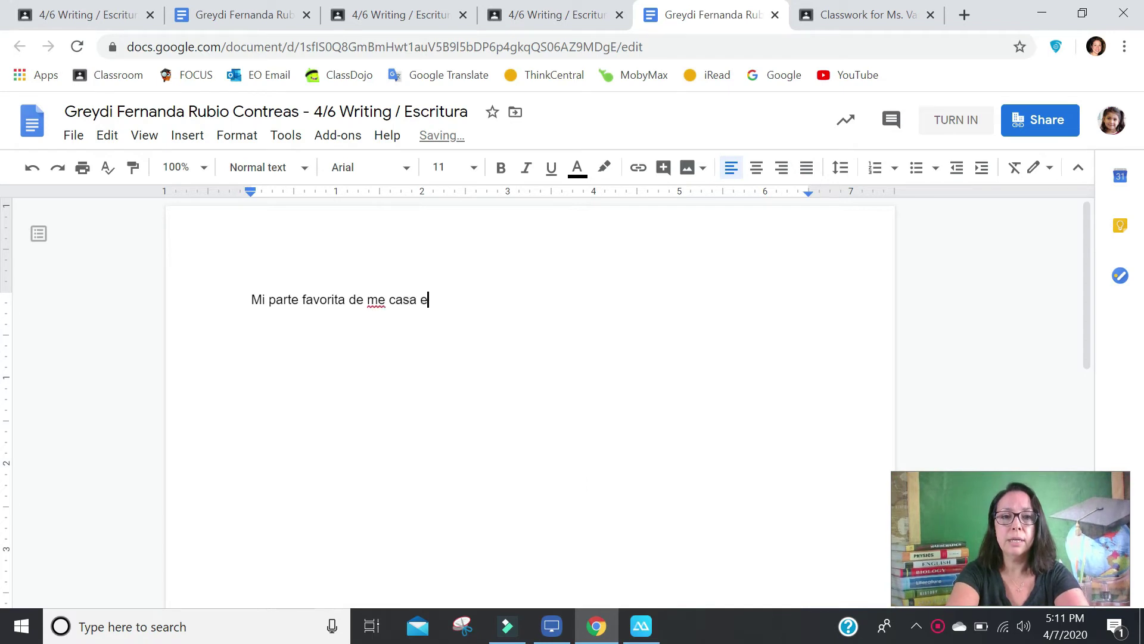
text(s la sala porque)
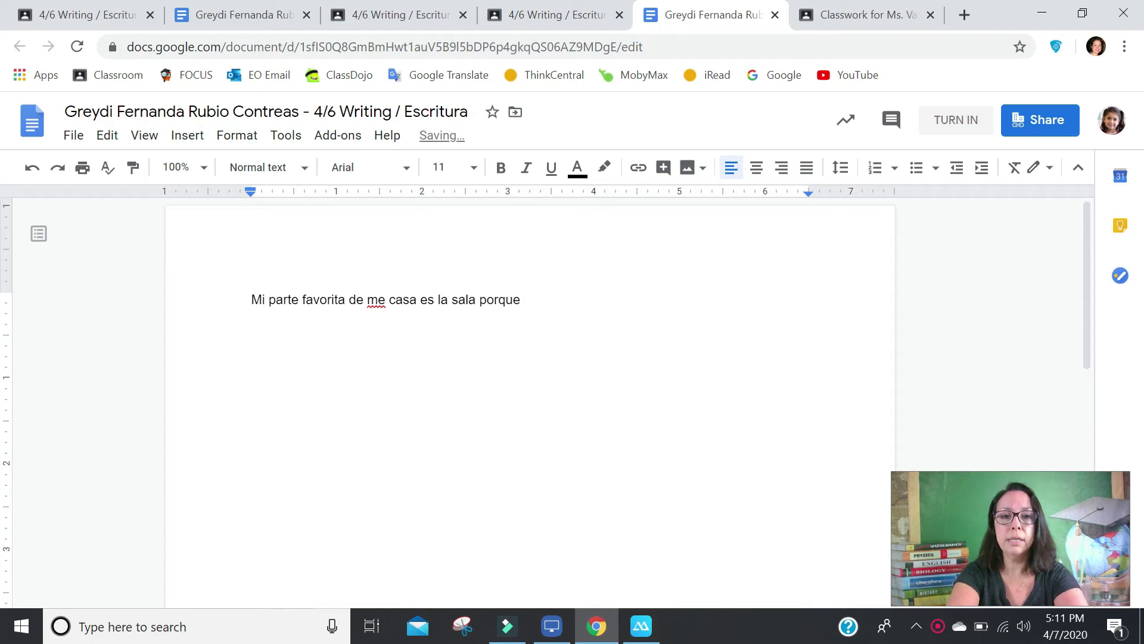
text( alli puedo leer mis libros.)
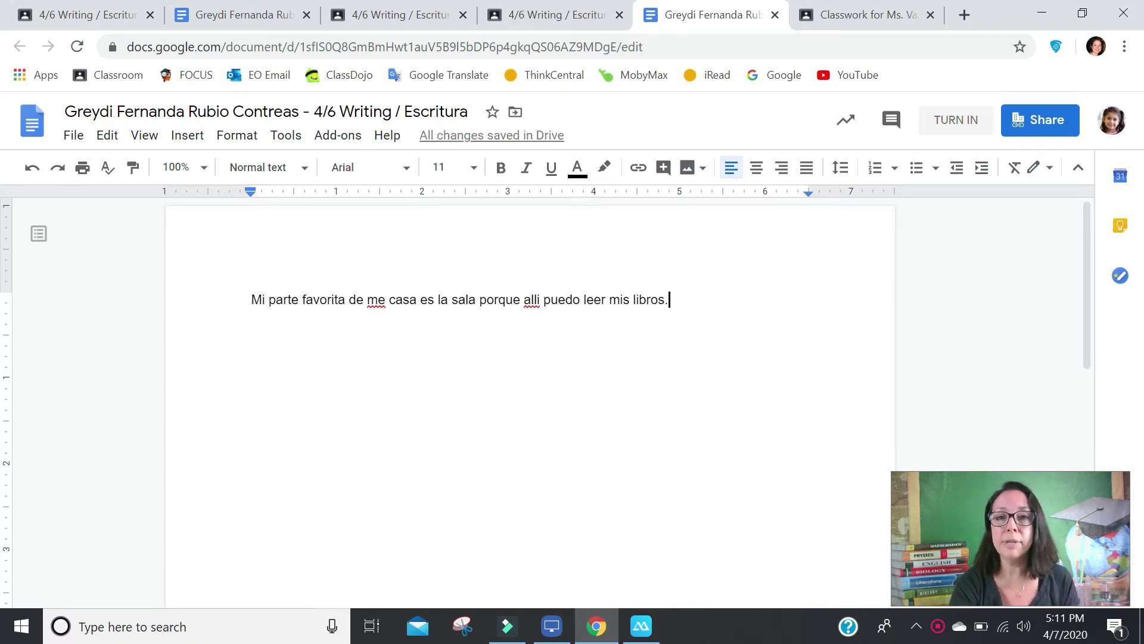
Turn in the 4/6 Writing / Escritura work from the document, switching Classroom from the teacher's to the student's account.
click(954, 121)
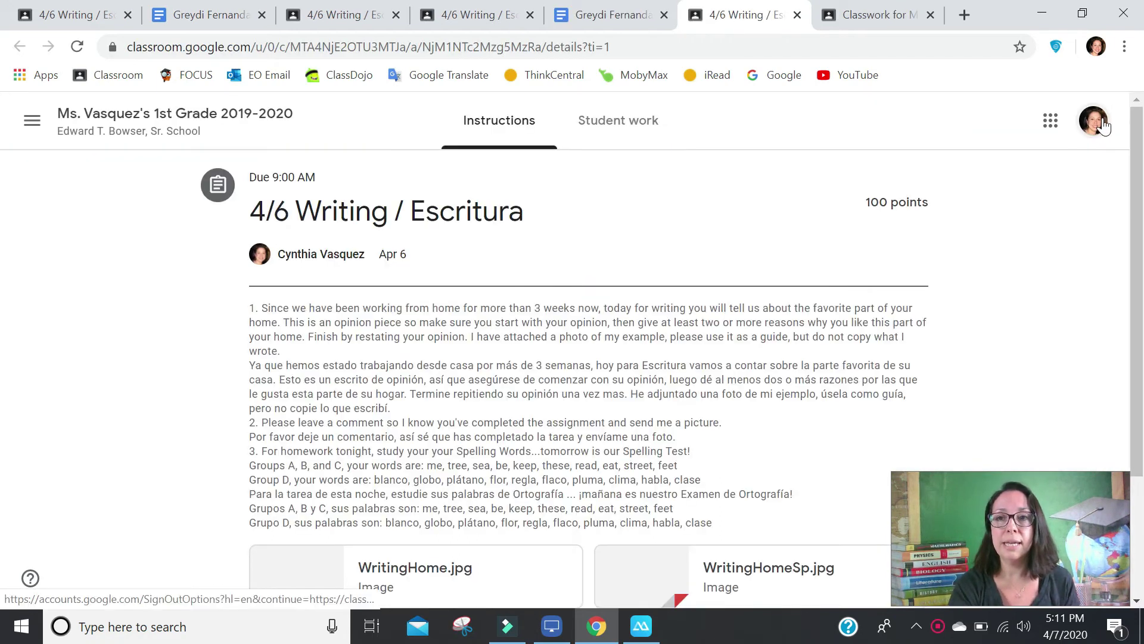
click(1095, 121)
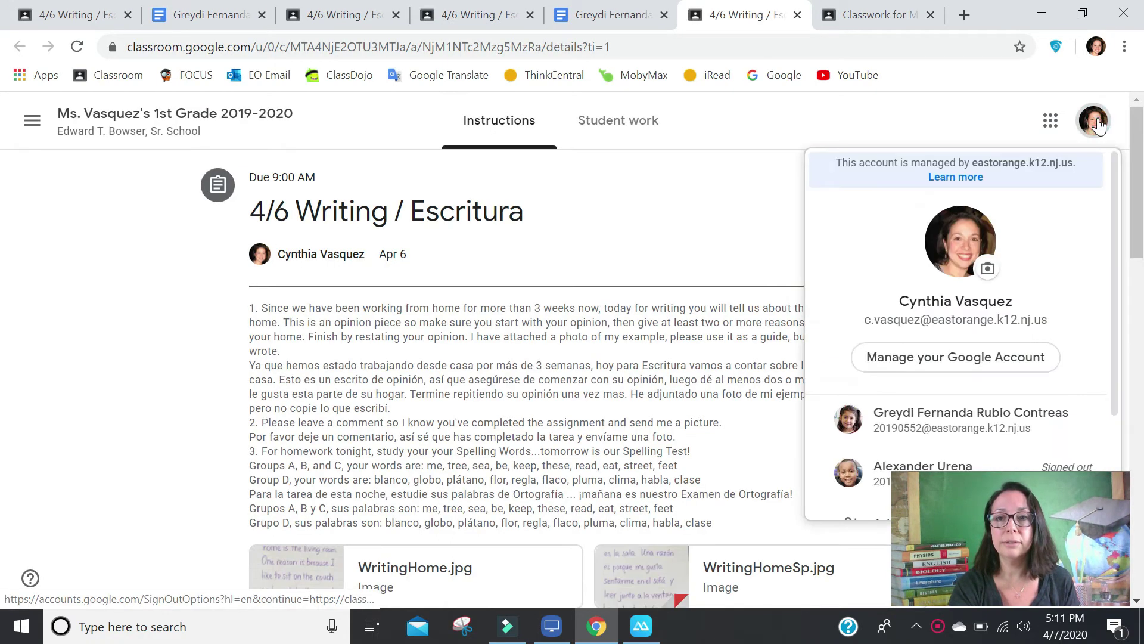
click(920, 420)
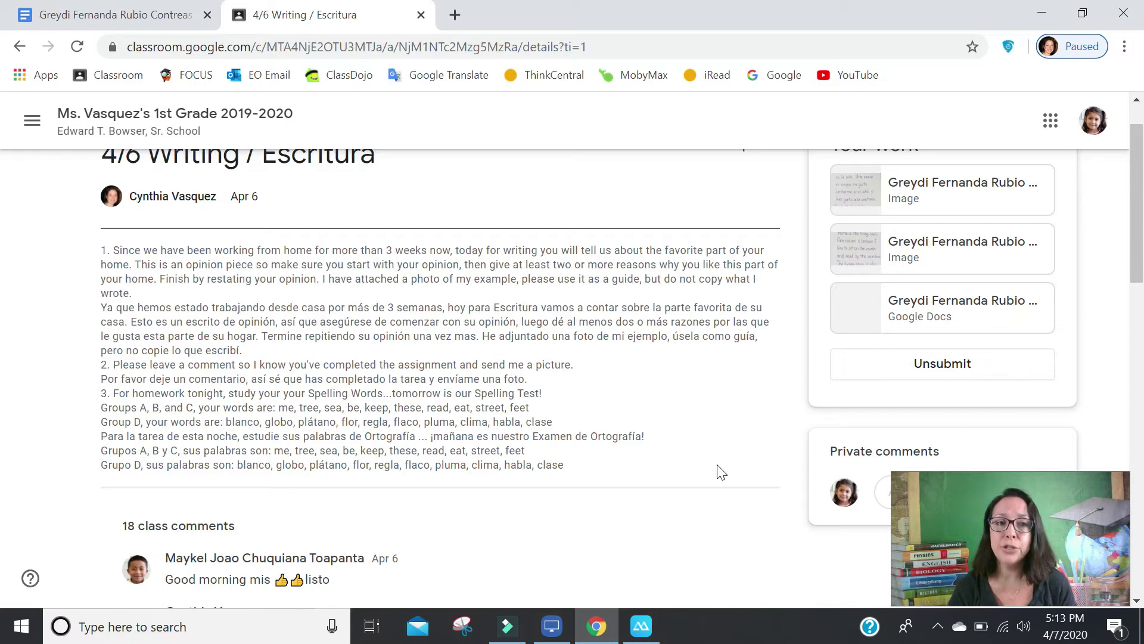
scroll(721, 472, up, 1)
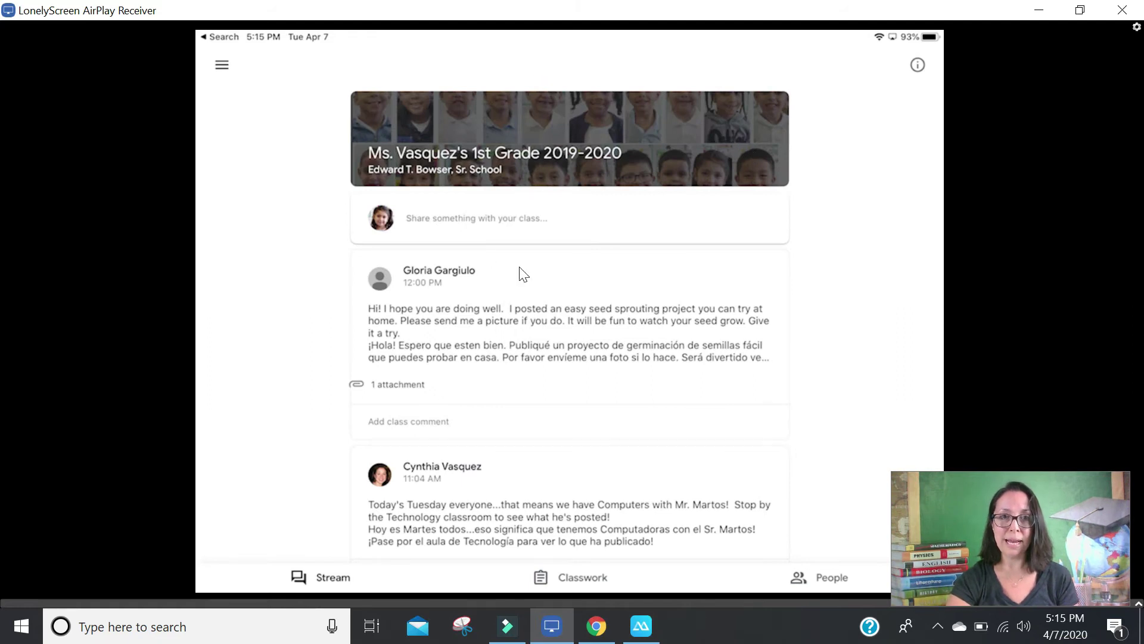
Open the 4/6 Writing / Escritura assignment from Classwork on the iPad and expand Your work to its private comment field.
click(568, 577)
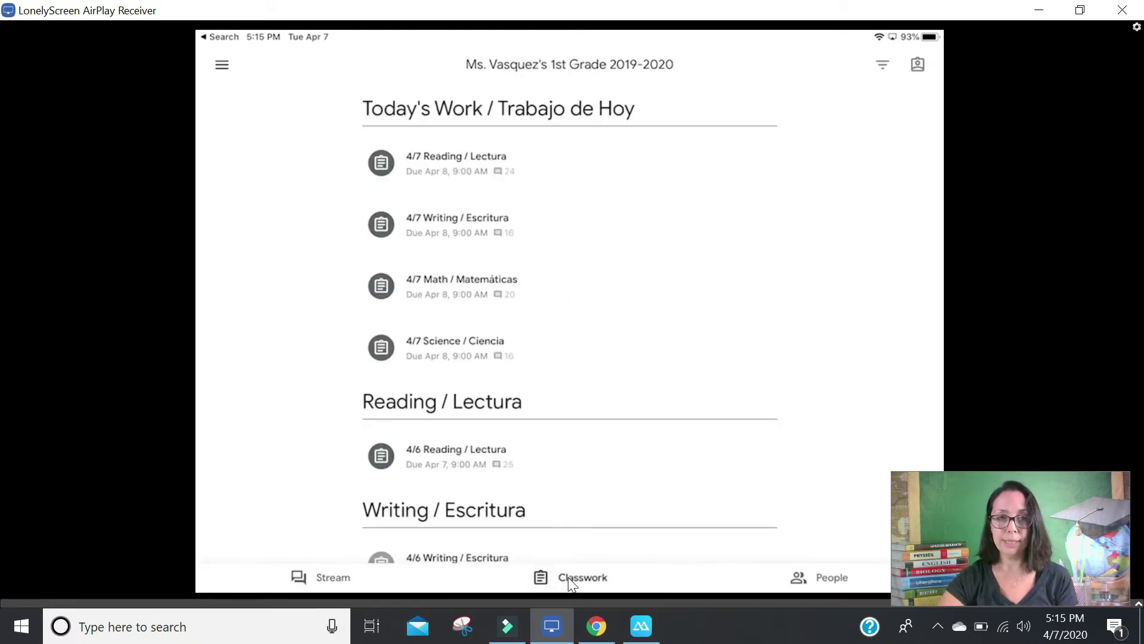
scroll(569, 298, down, 5)
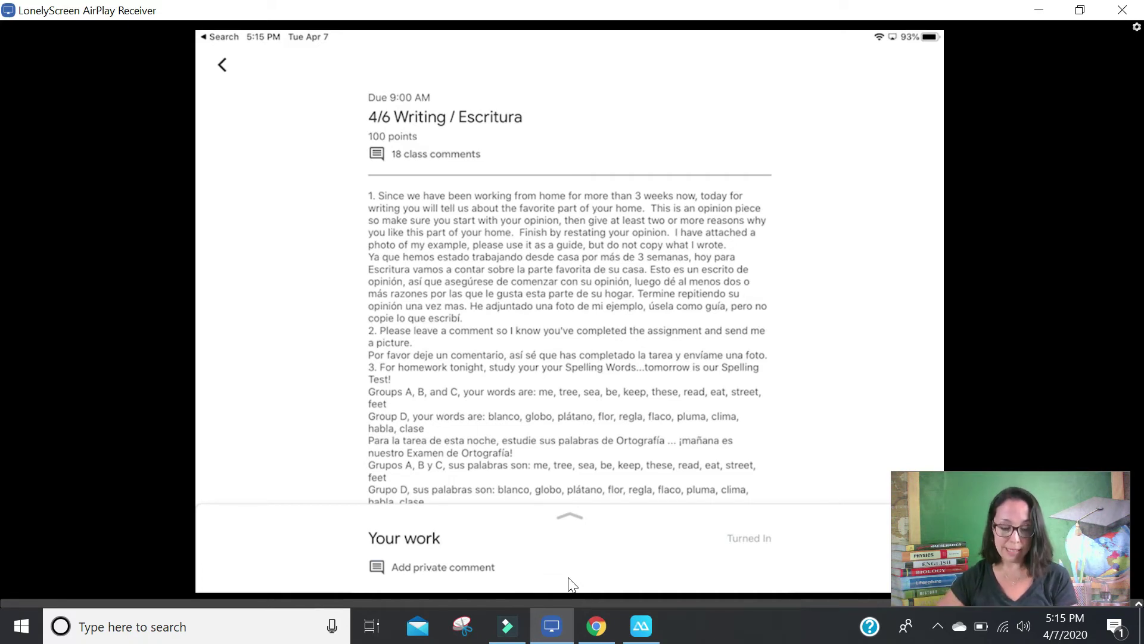
scroll(569, 298, down, 3)
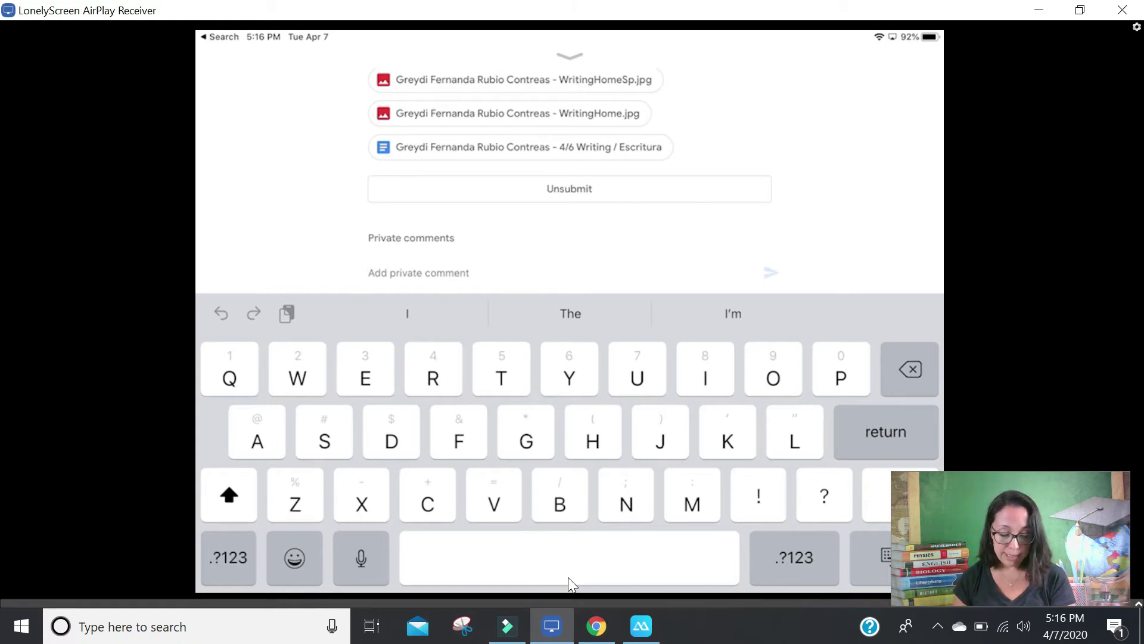
Post the private comment "Lo hice bien?" on the 4/6 Writing / Escritura work.
text(Lon)
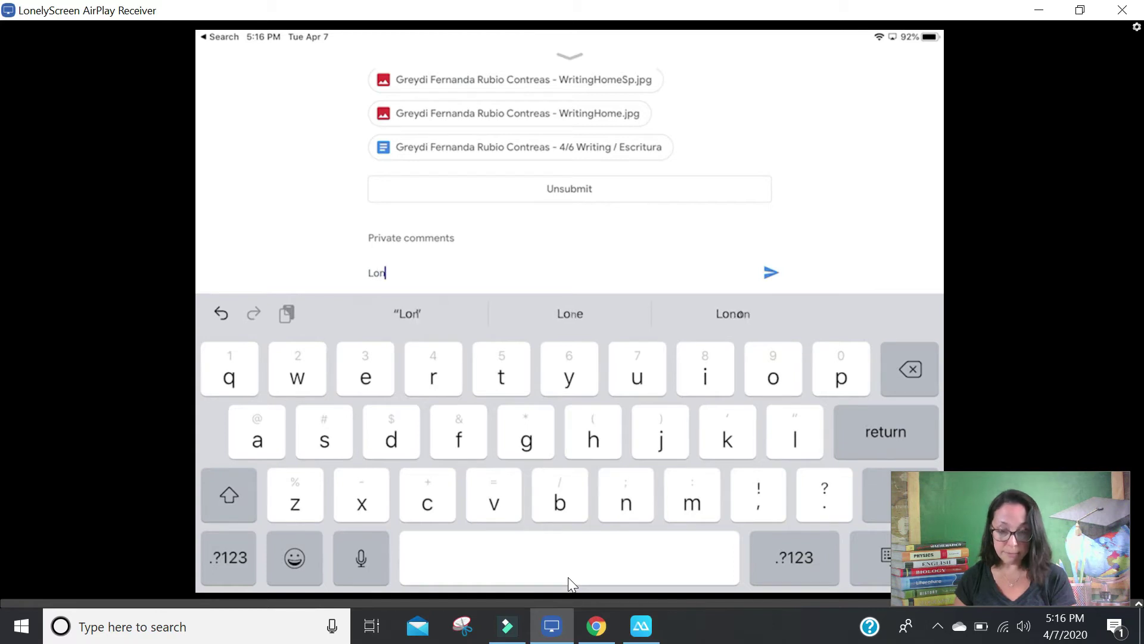
key(BackSpace)
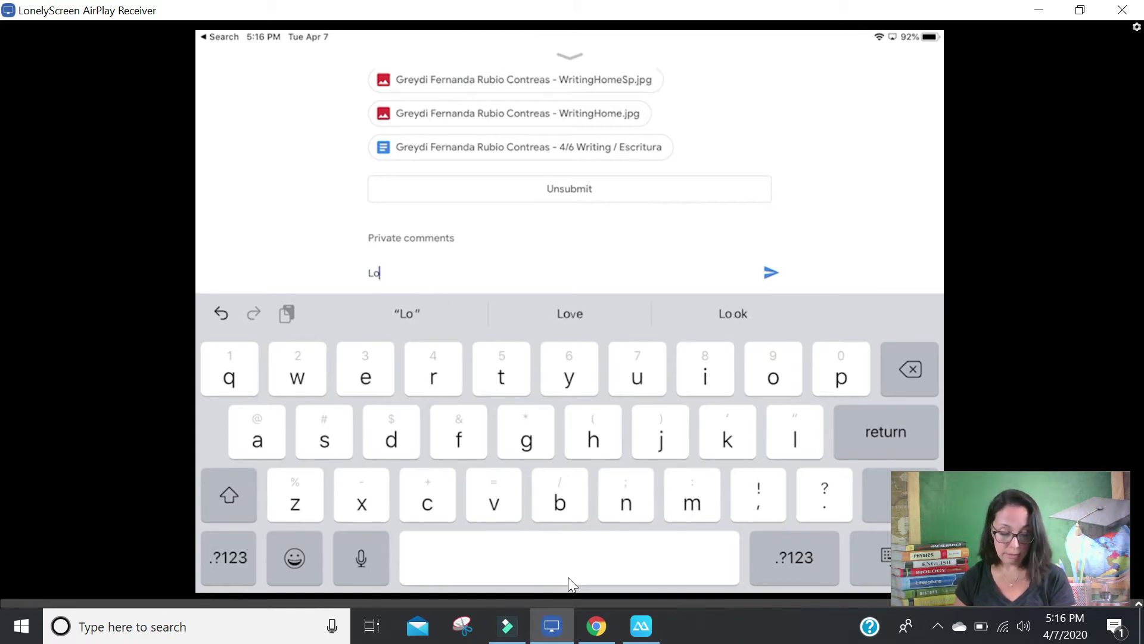
text(hice)
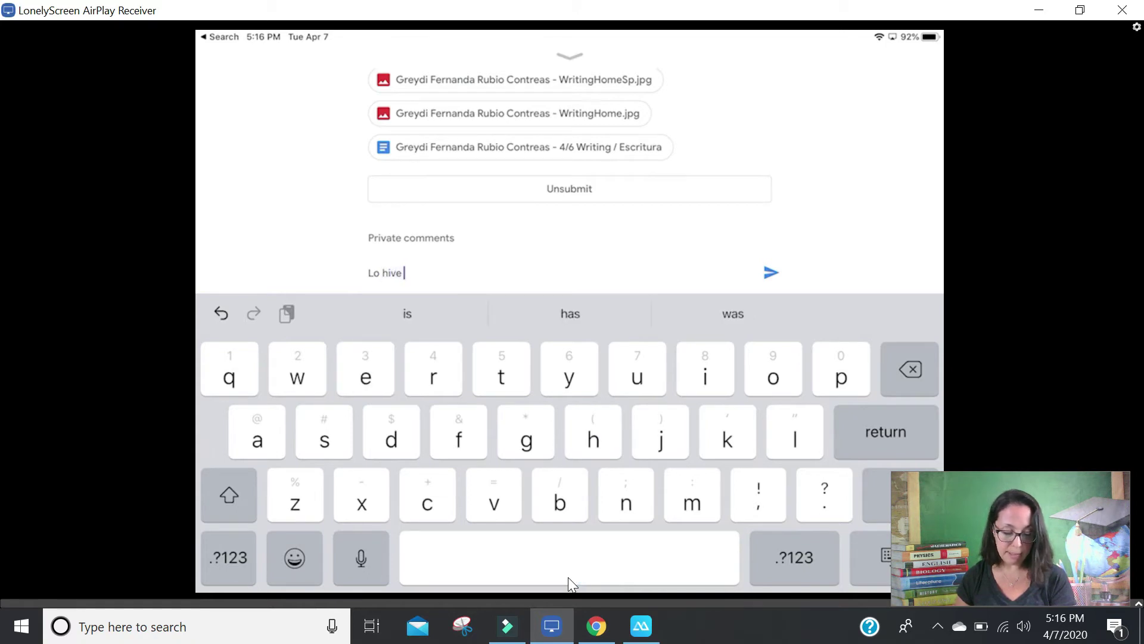
key(BackSpace)
key(BackSpace)
key(BackSpace)
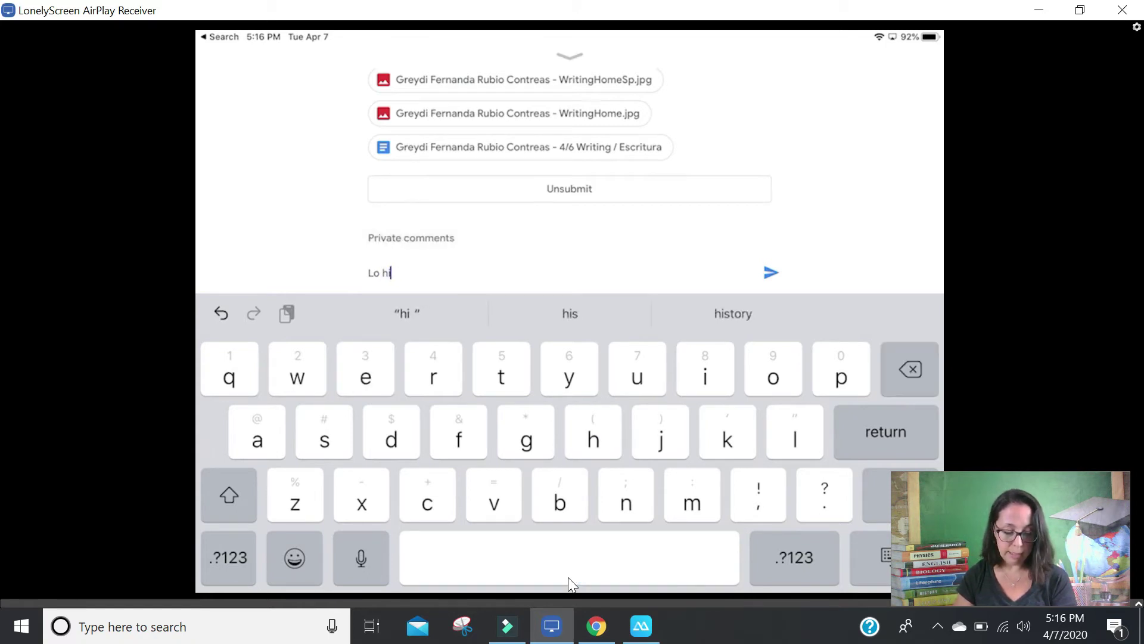
text(ce)
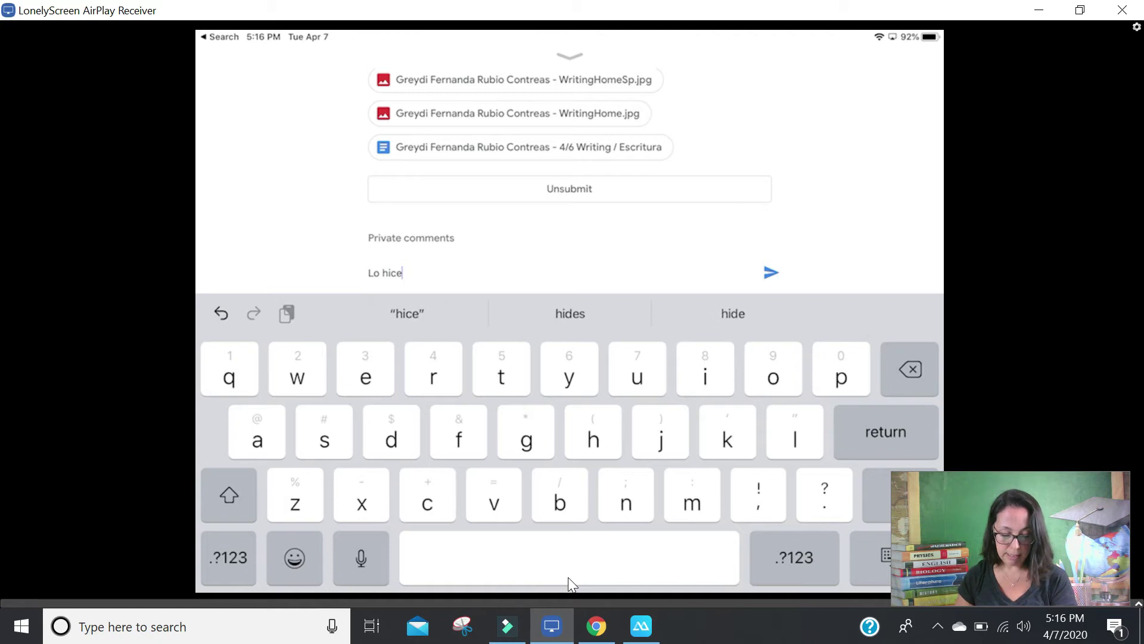
text( b)
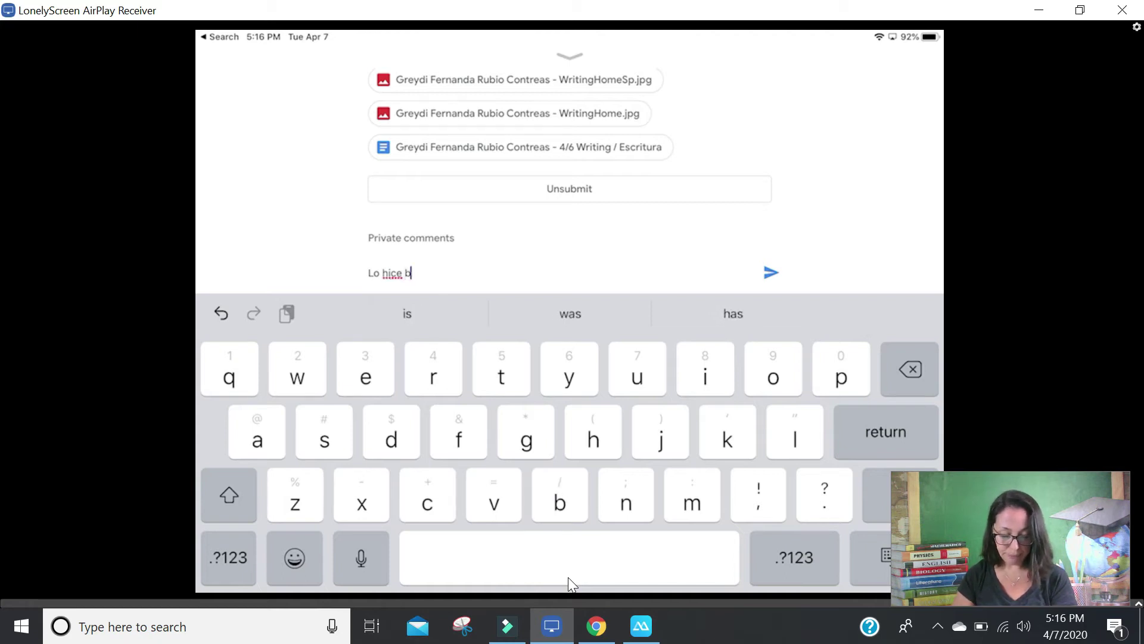
text(ien)
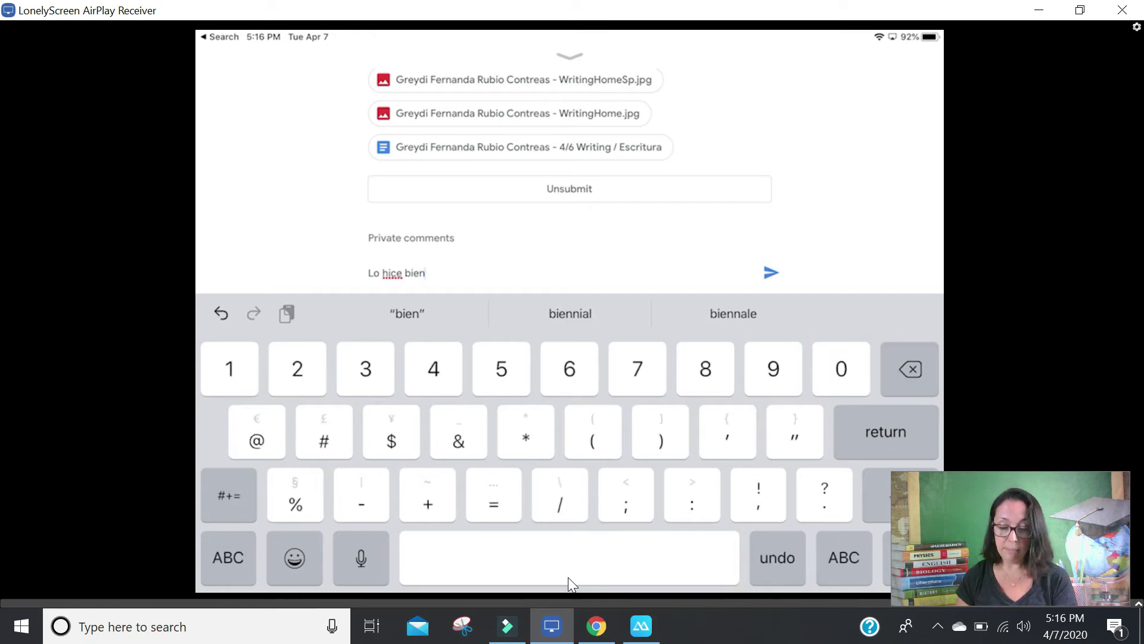
text(?)
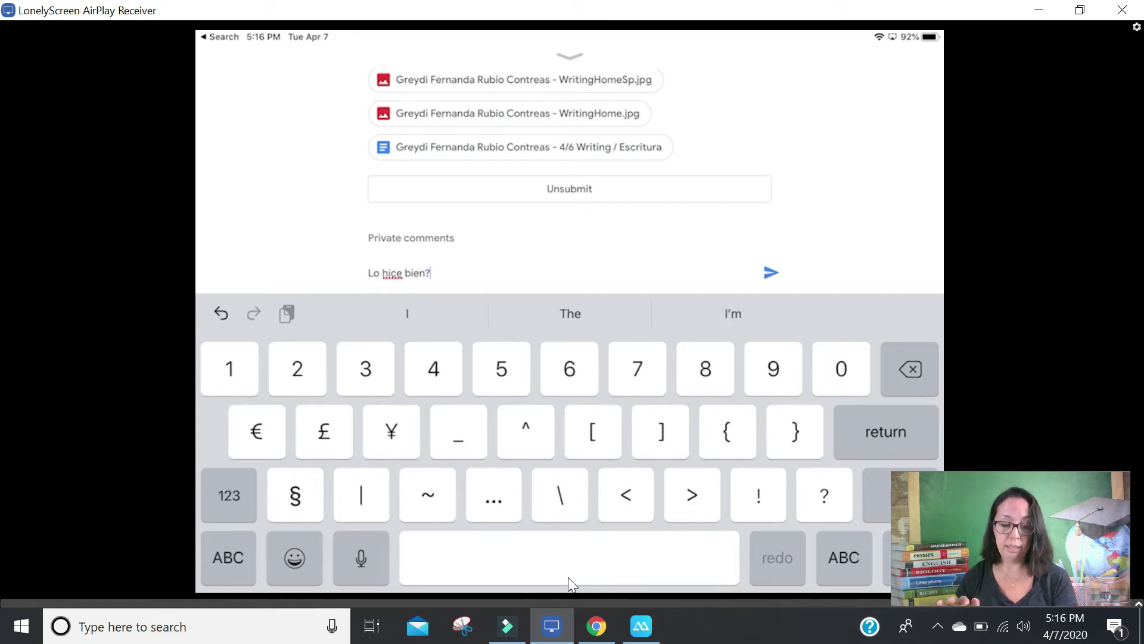
key(Return)
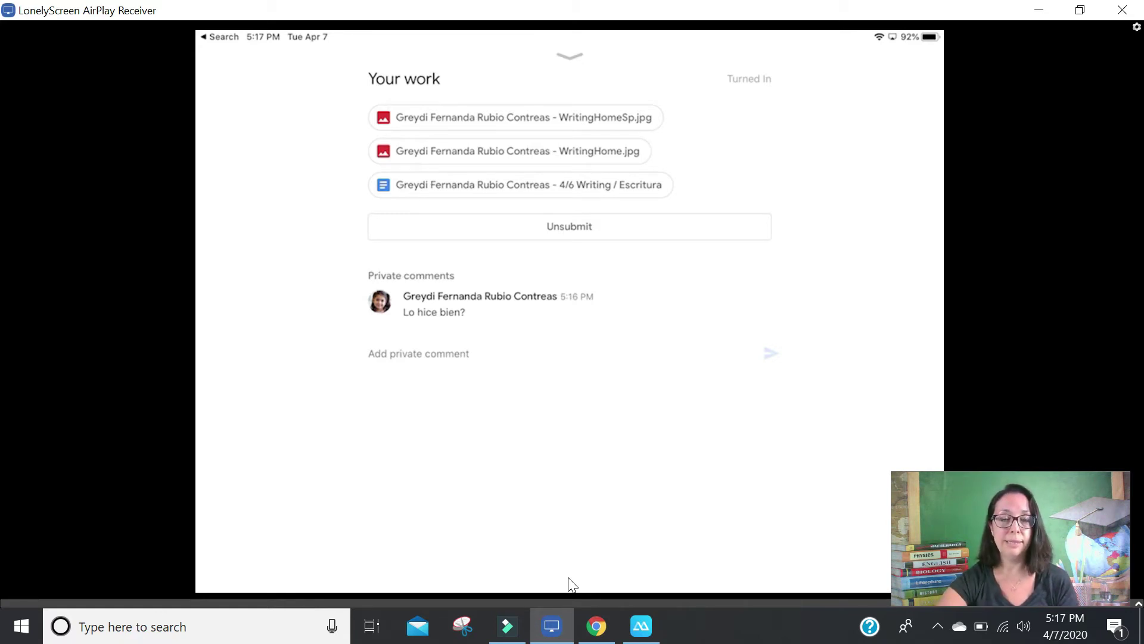
Collapse Your work and read through the class comments on the 4/6 Writing / Escritura assignment.
click(570, 57)
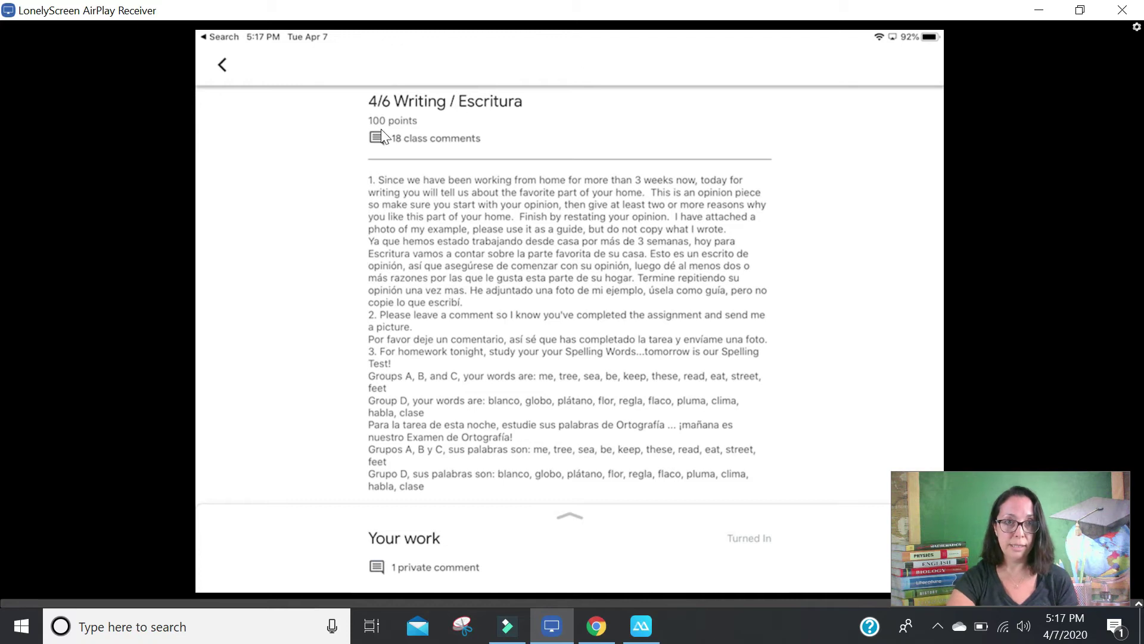
click(441, 143)
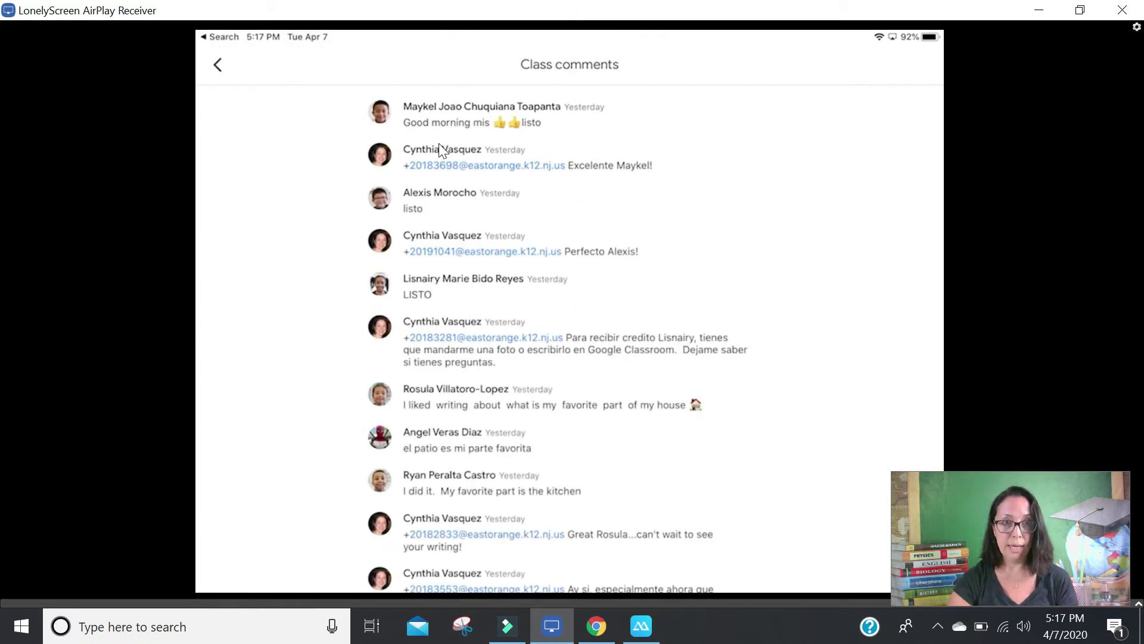
scroll(441, 149, down, 7)
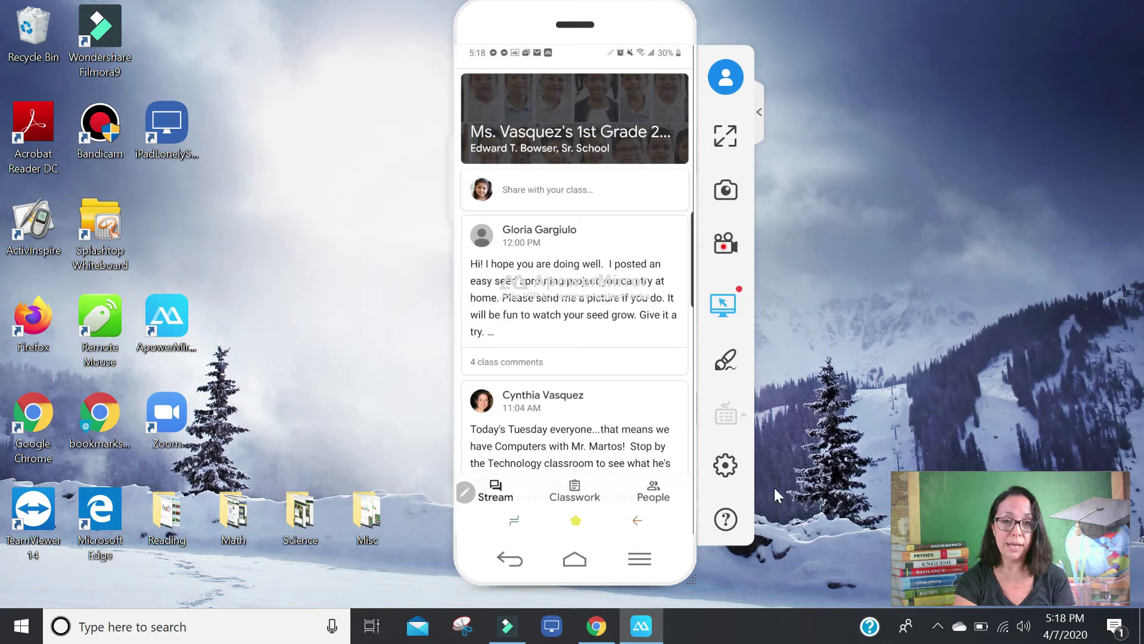
Open the 4/6 Writing / Escritura assignment from Classwork on the mirrored phone and review its instructions and Your work section.
click(575, 500)
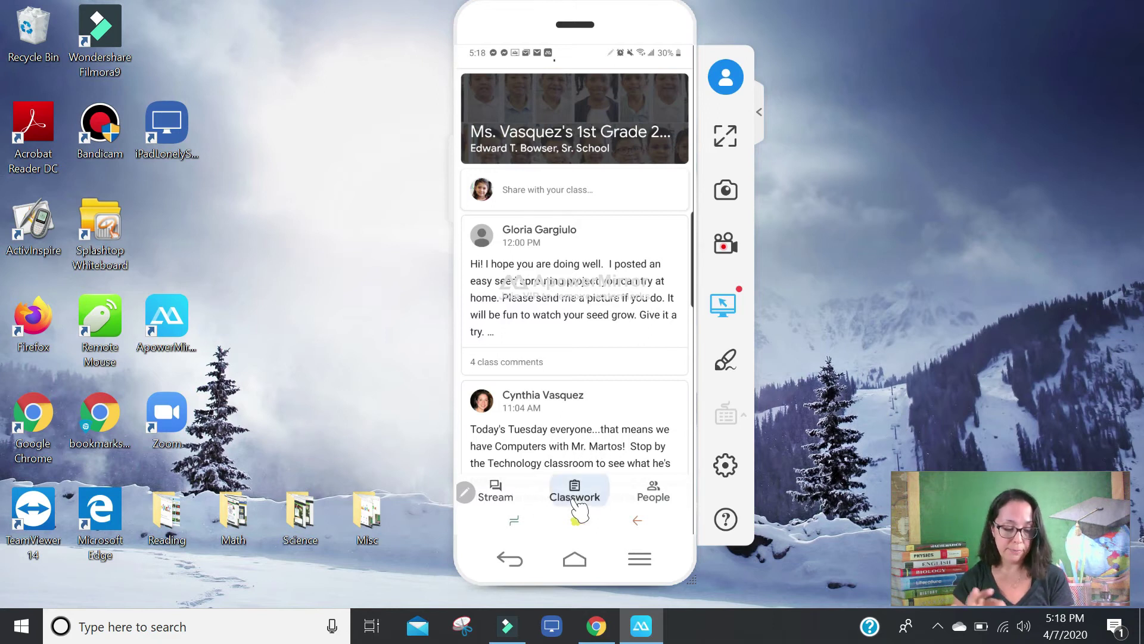
scroll(577, 509, down, 5)
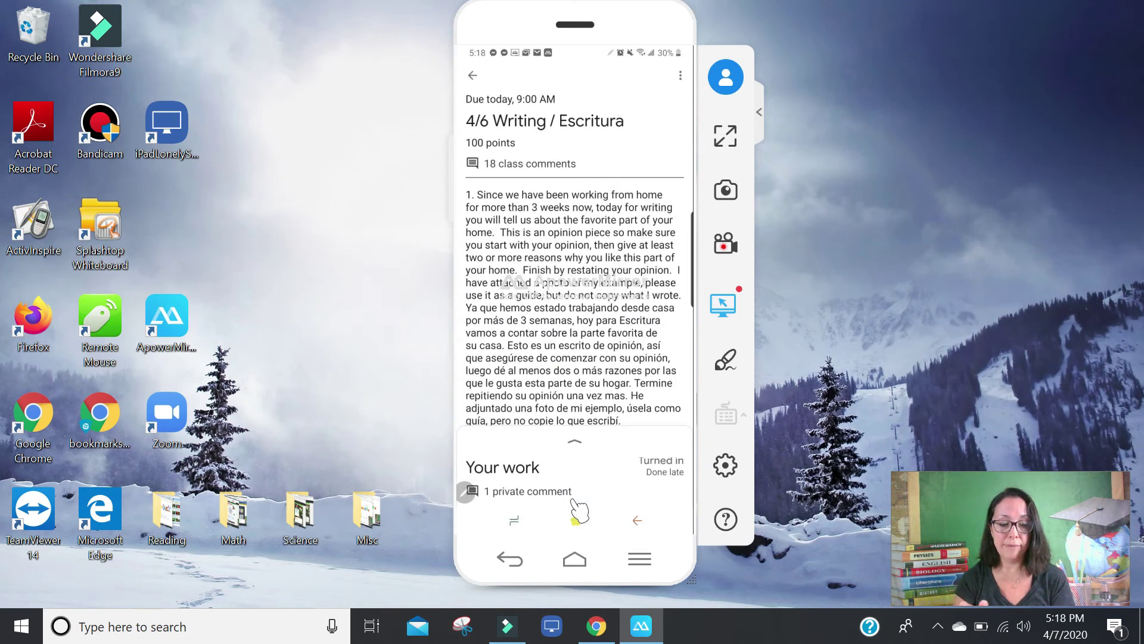
scroll(577, 510, down, 5)
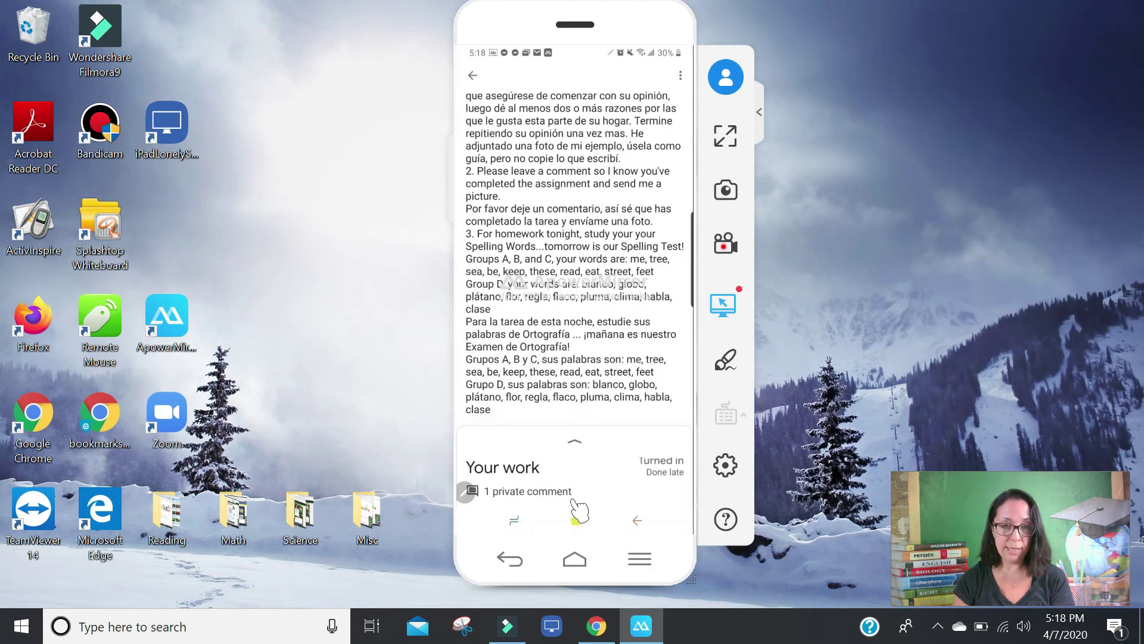
scroll(574, 501, down, 3)
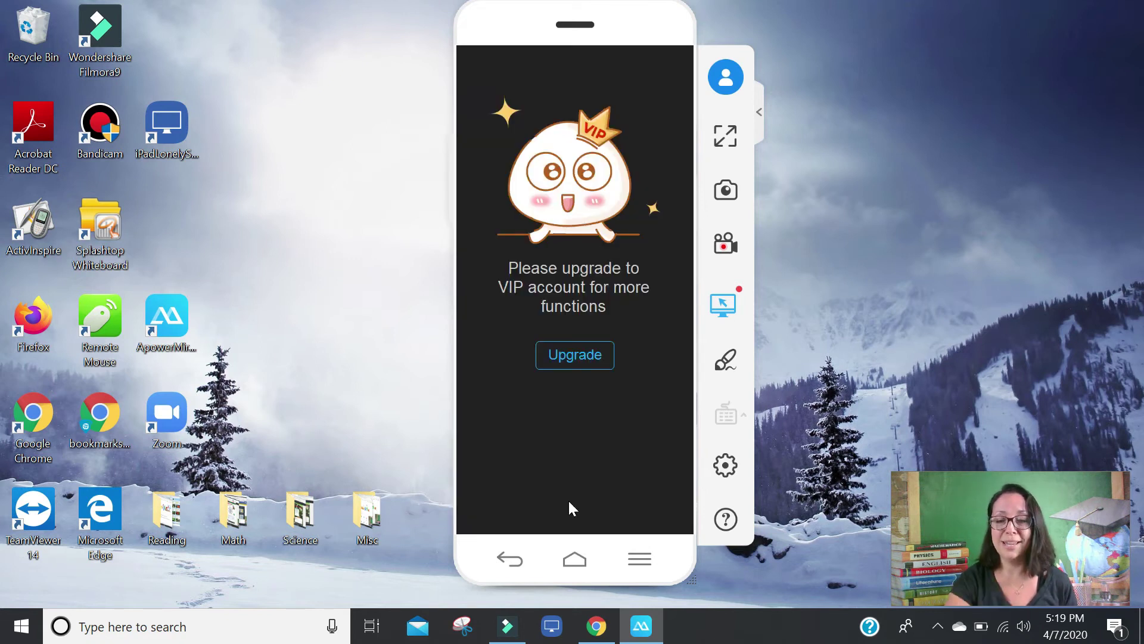
Switch to Chrome and open the Classwork list of the 1st Grade 2019-2020 class.
key(alt+Tab)
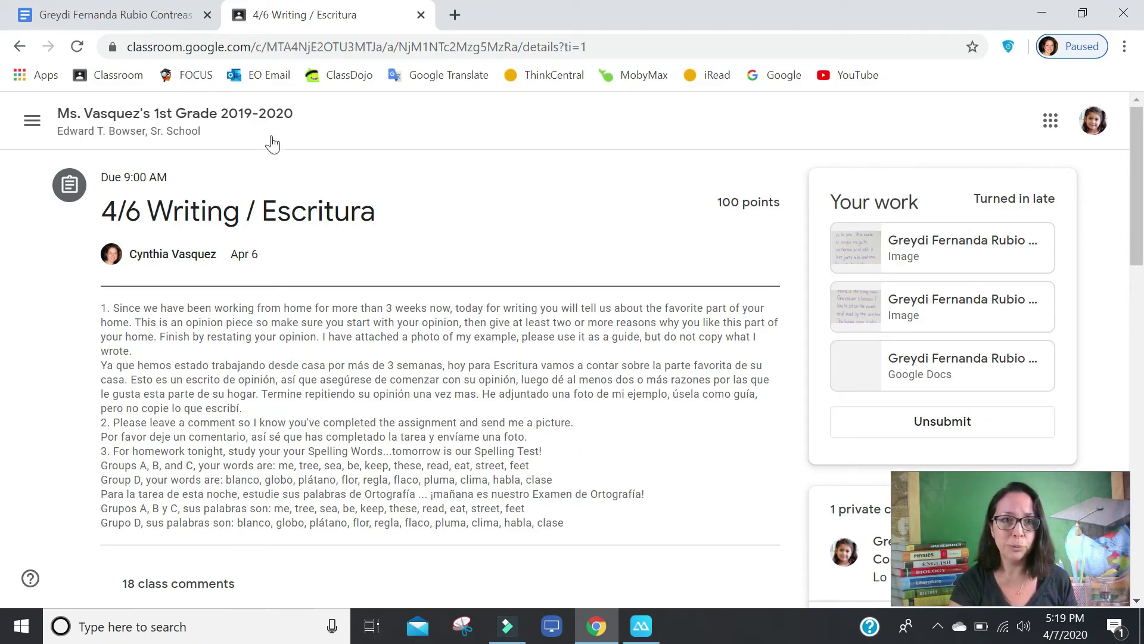
click(248, 114)
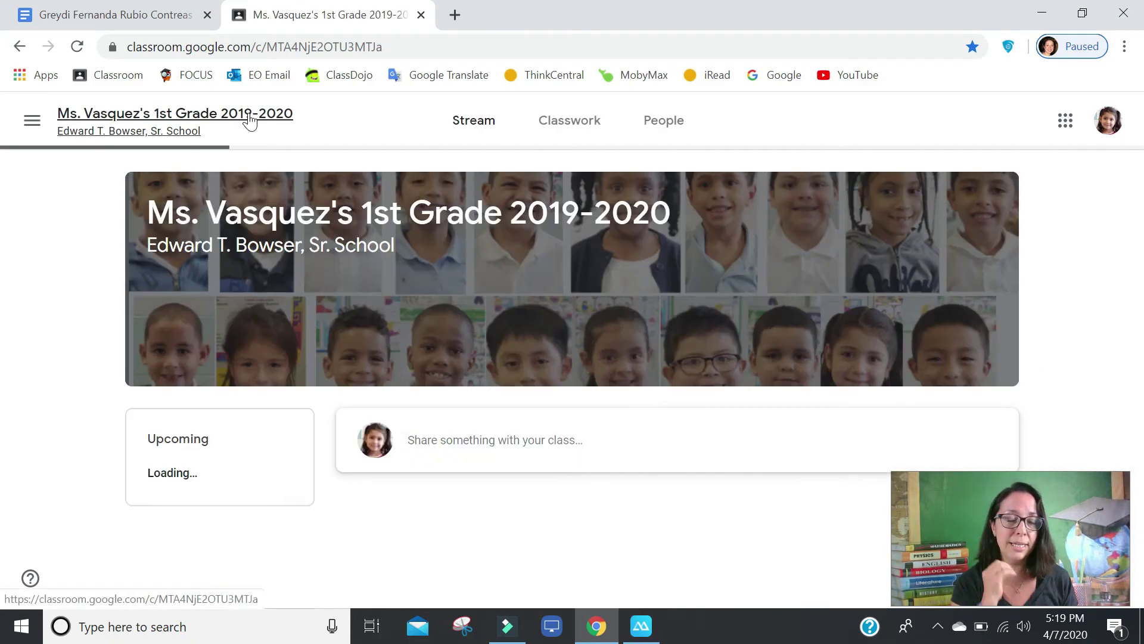
click(562, 128)
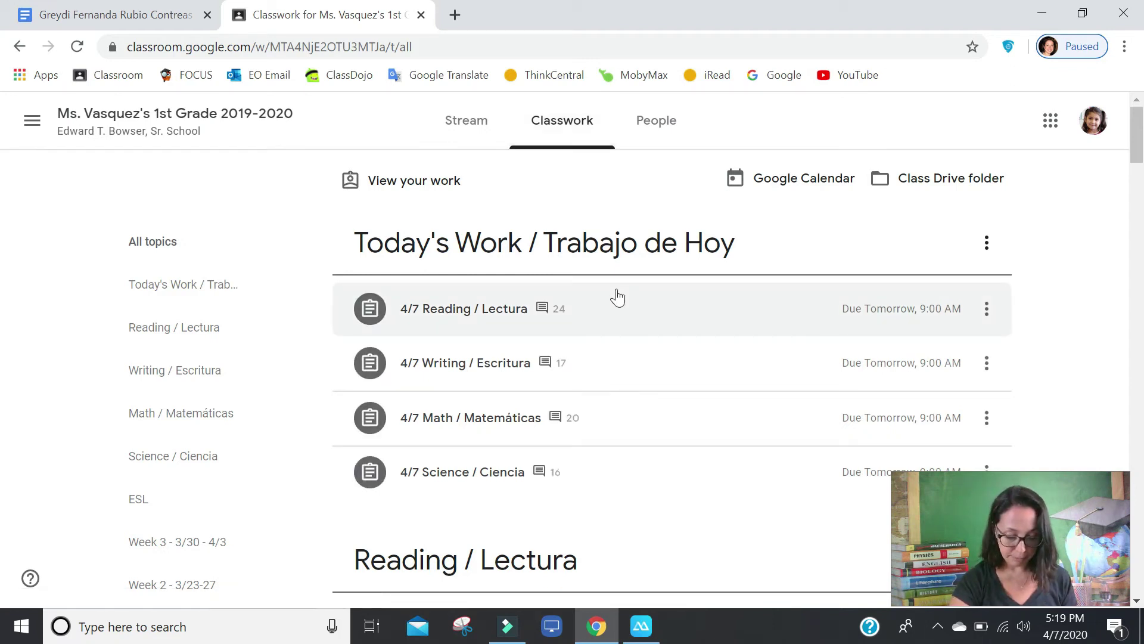
Find the 3/31 Science / Ciencia assignment under Week 3 - 3/30 - 4/3 and open its full details page.
scroll(617, 297, down, 2)
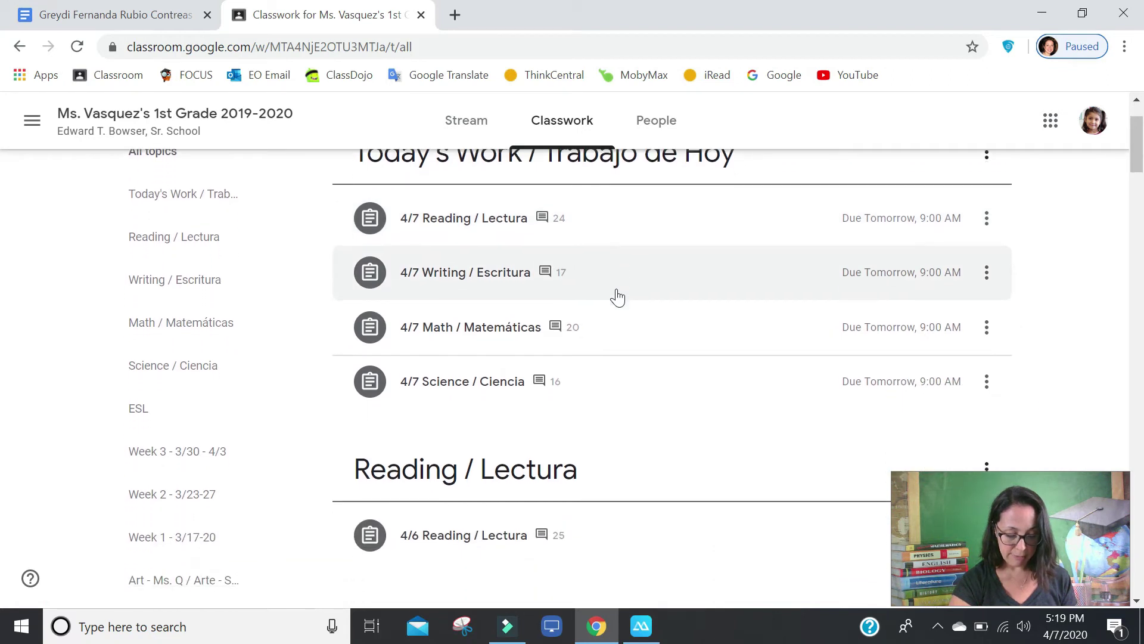
scroll(618, 296, down, 3)
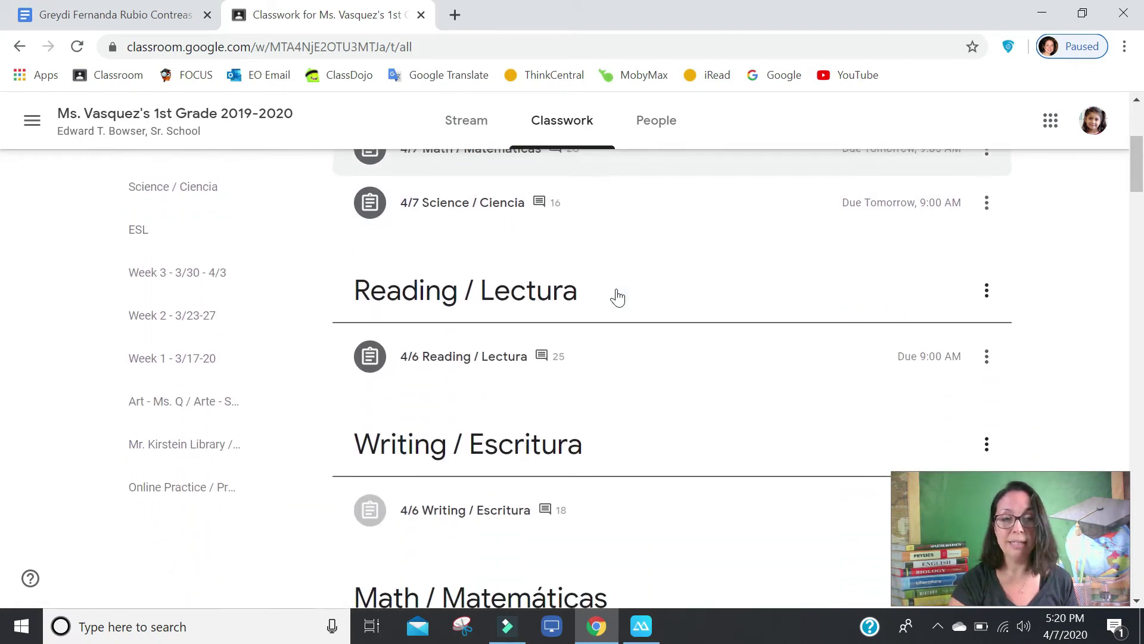
scroll(619, 296, down, 13)
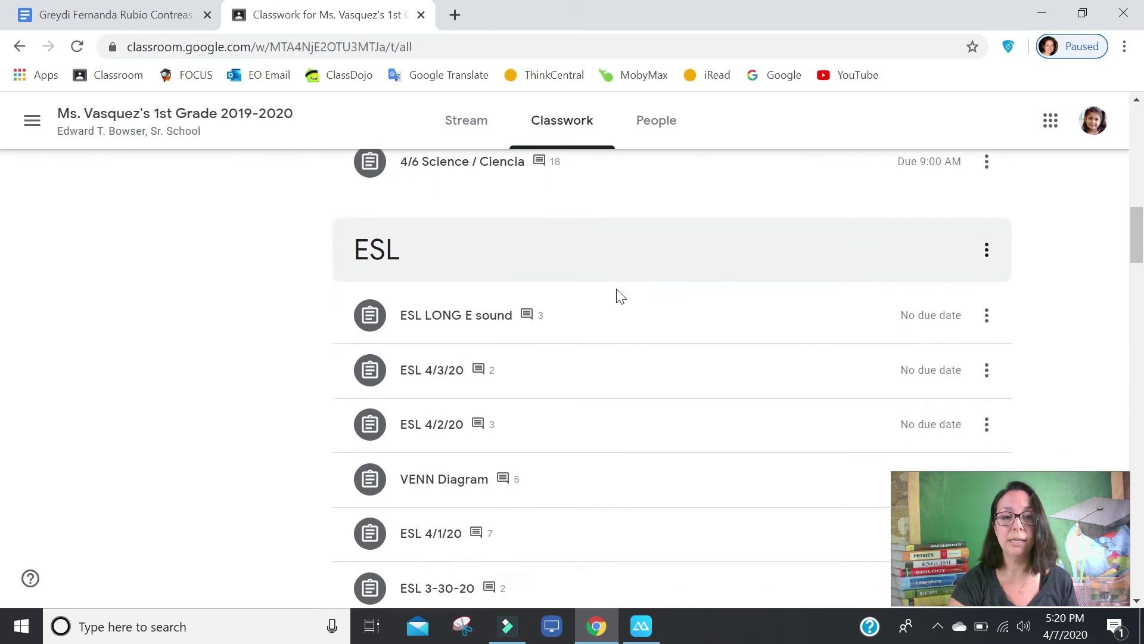
scroll(617, 297, down, 5)
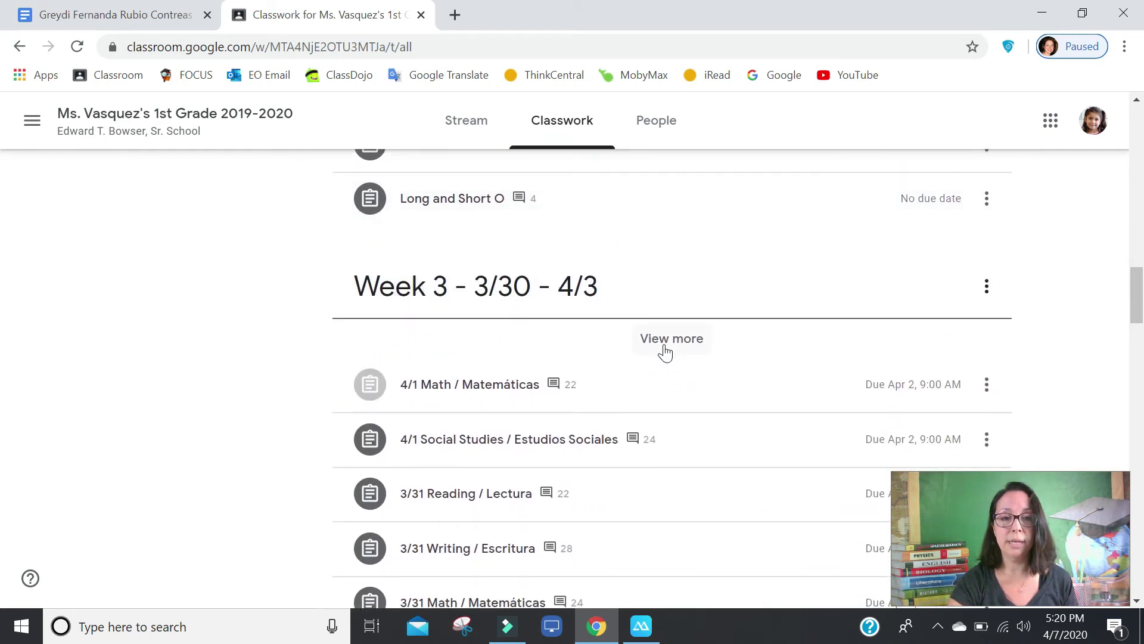
scroll(665, 353, down, 3)
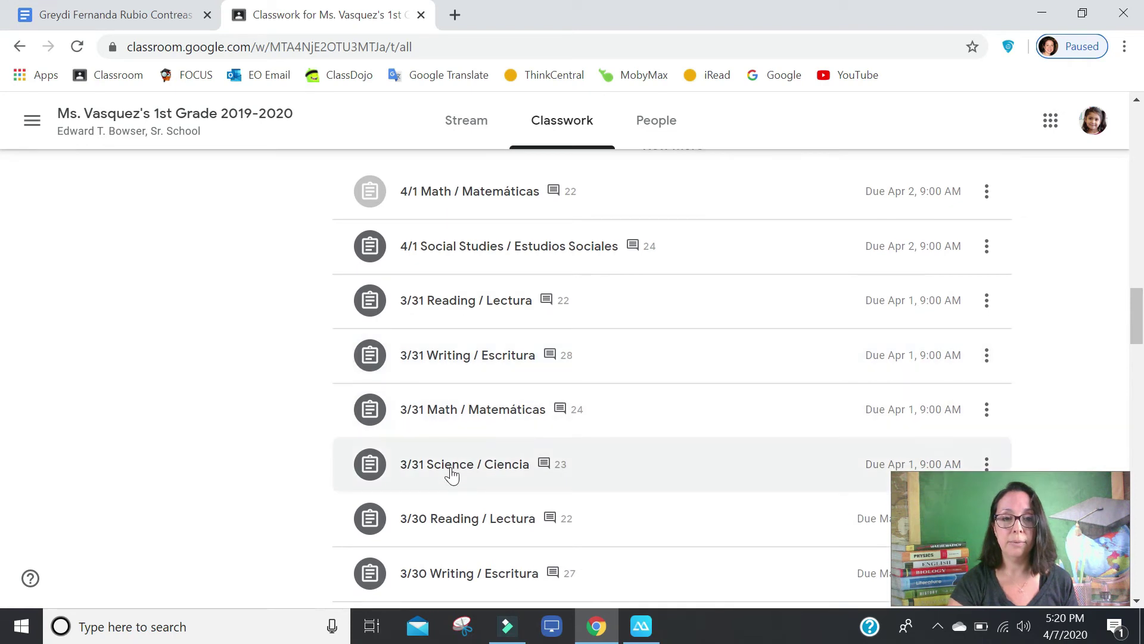
click(451, 472)
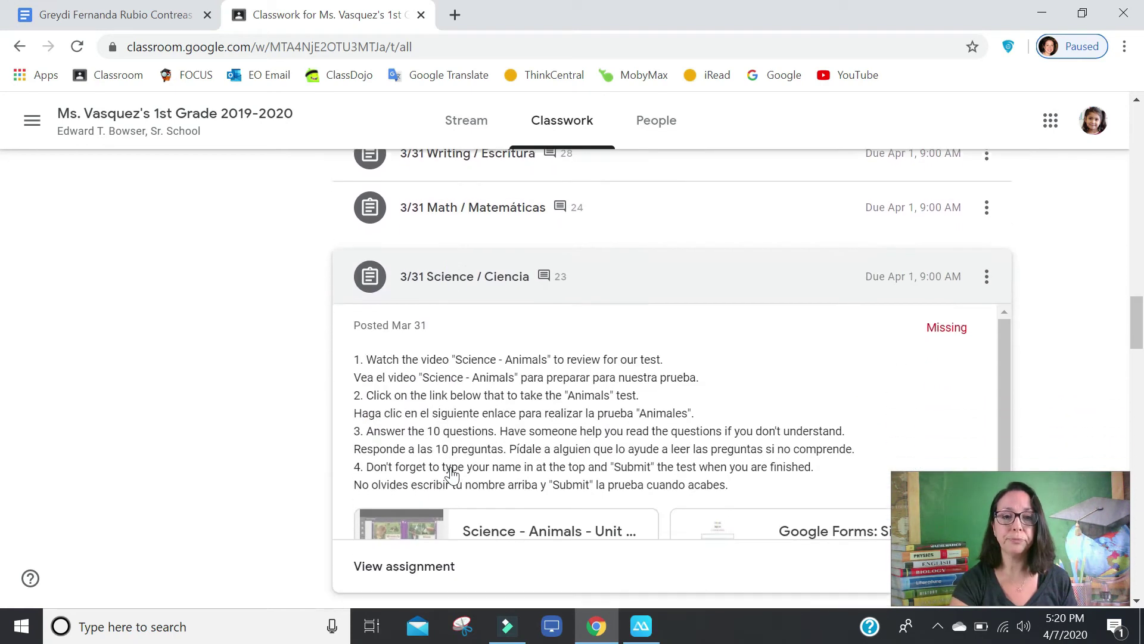
click(429, 523)
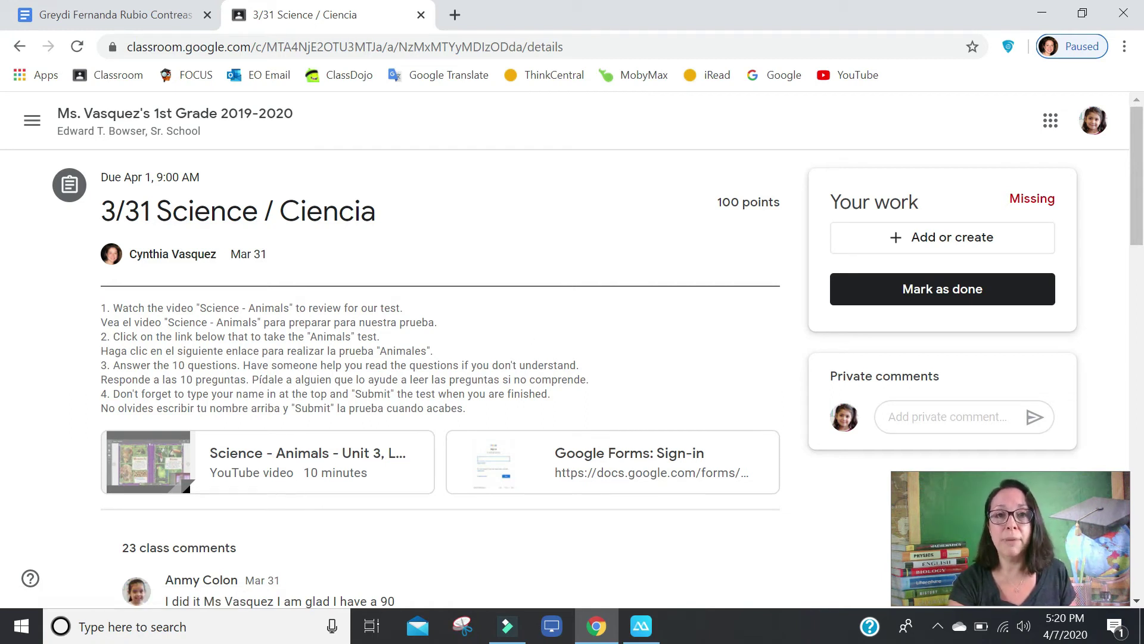
Open the attached Google Forms test "How Are Animals Different?" and fill in the required Name field.
click(570, 469)
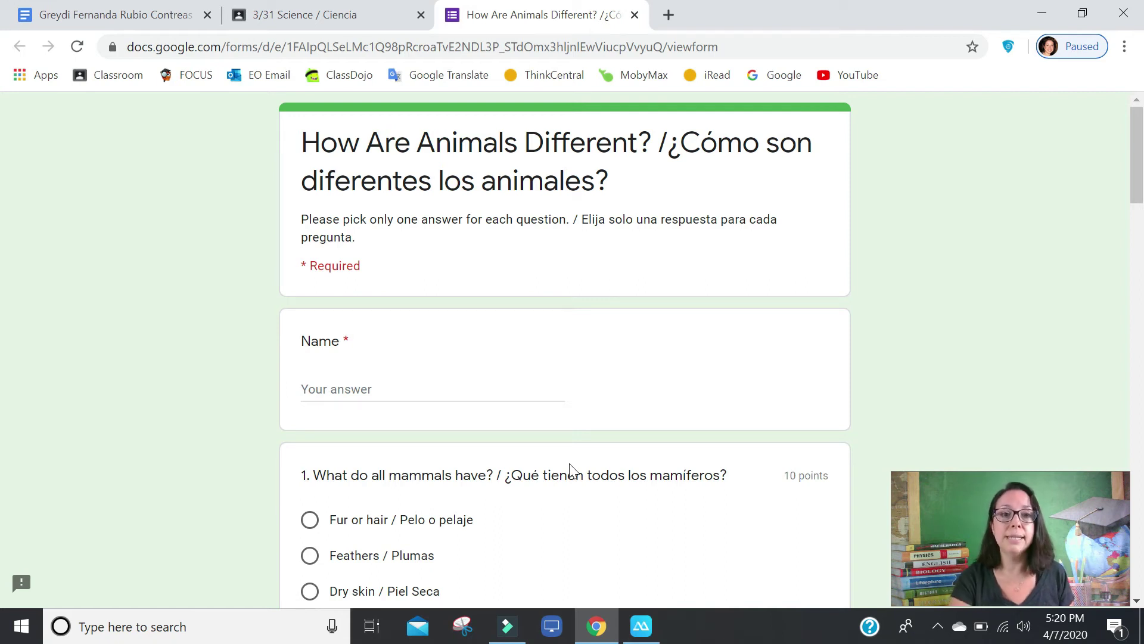
click(327, 388)
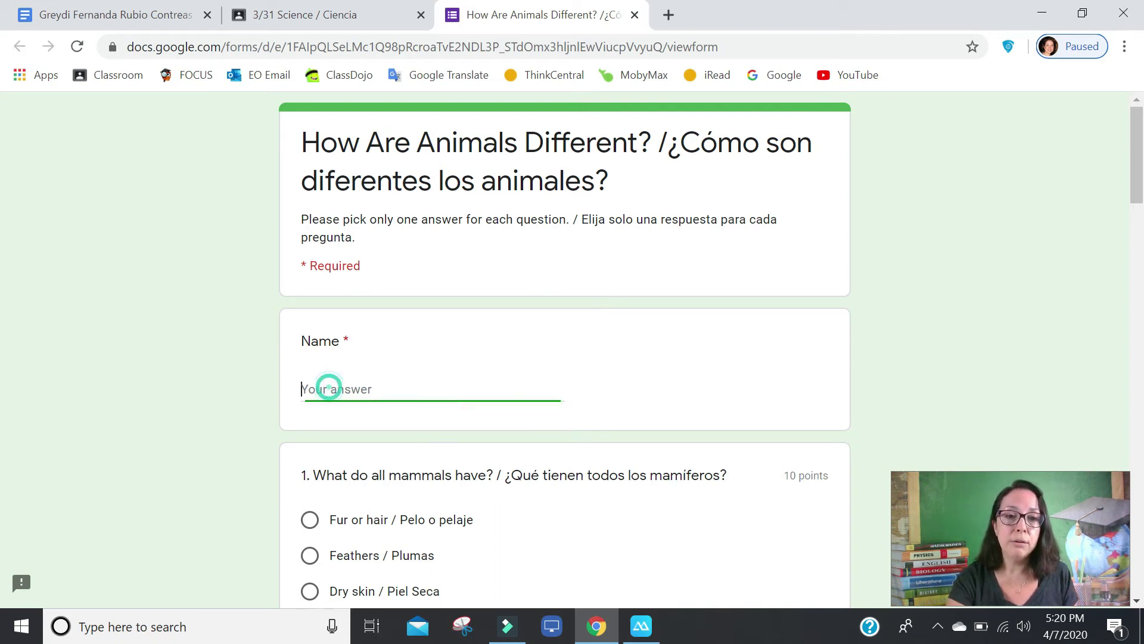
text(Ms. Vasquez)
Review the ten multiple-choice questions of the "How Are Animals Different?" test through to the Submit option at the end.
scroll(509, 340, down, 1)
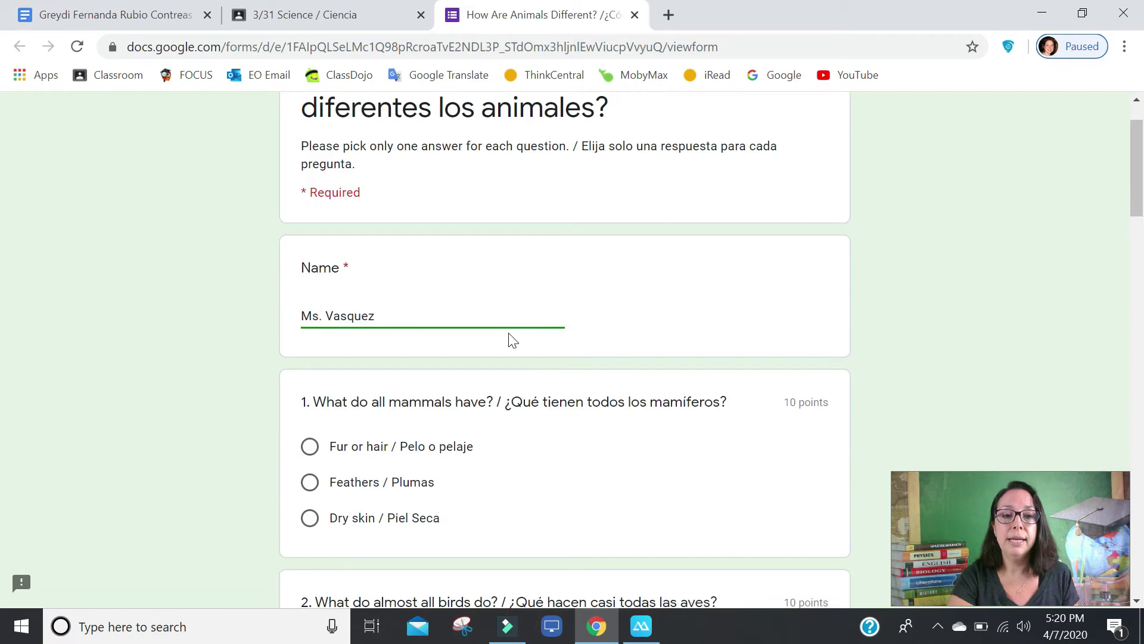
scroll(509, 339, down, 4)
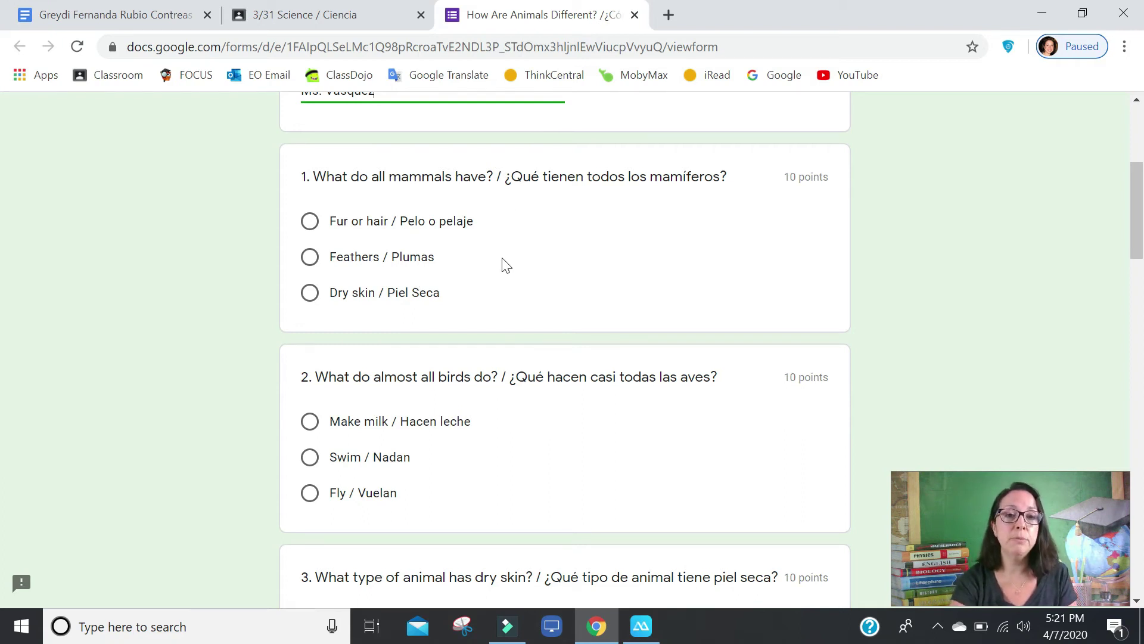
scroll(502, 263, down, 8)
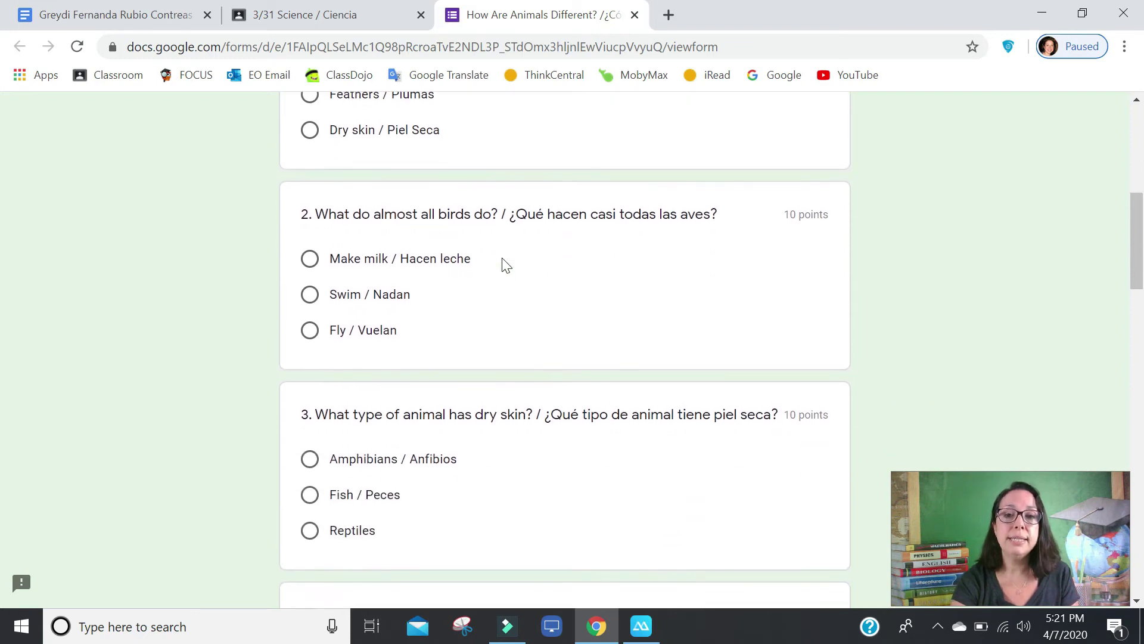
scroll(502, 258, down, 15)
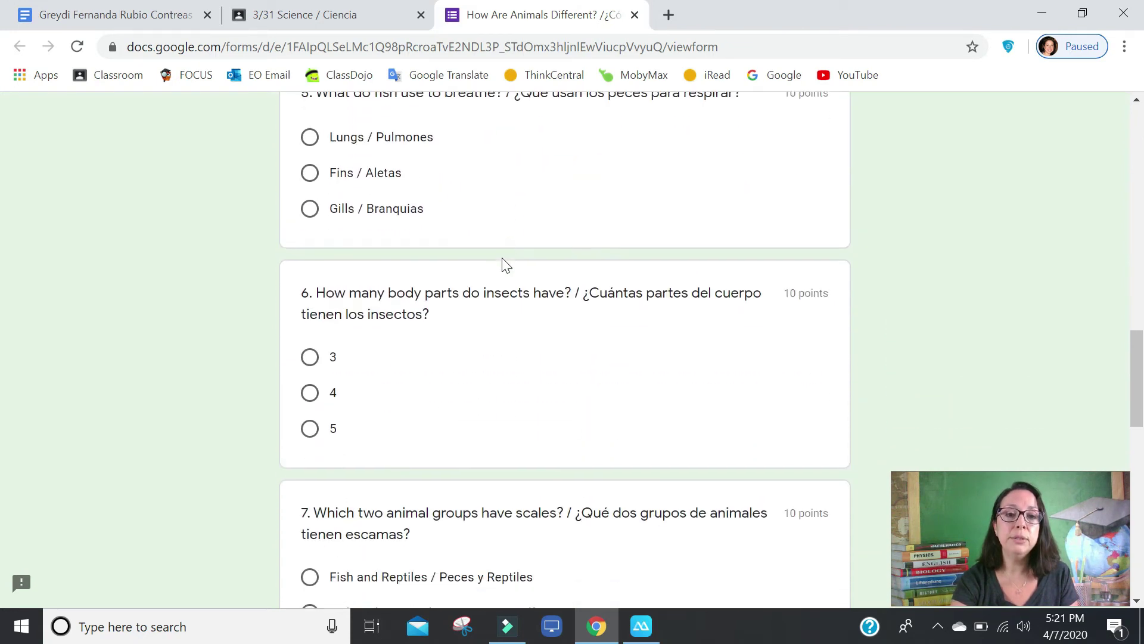
scroll(502, 260, down, 8)
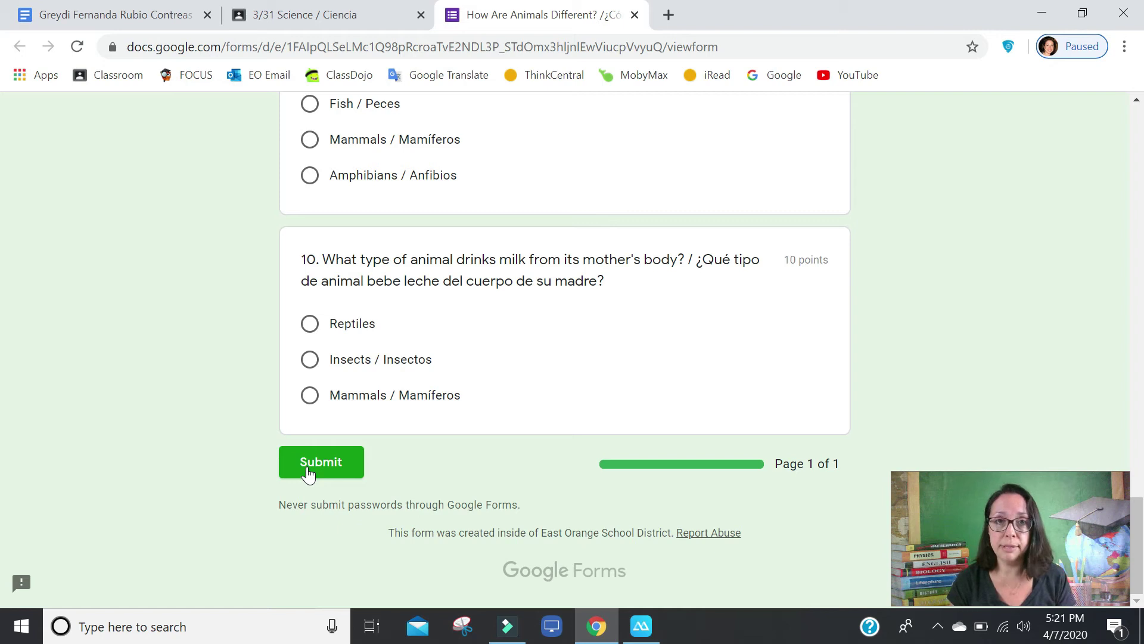
scroll(306, 473, up, 20)
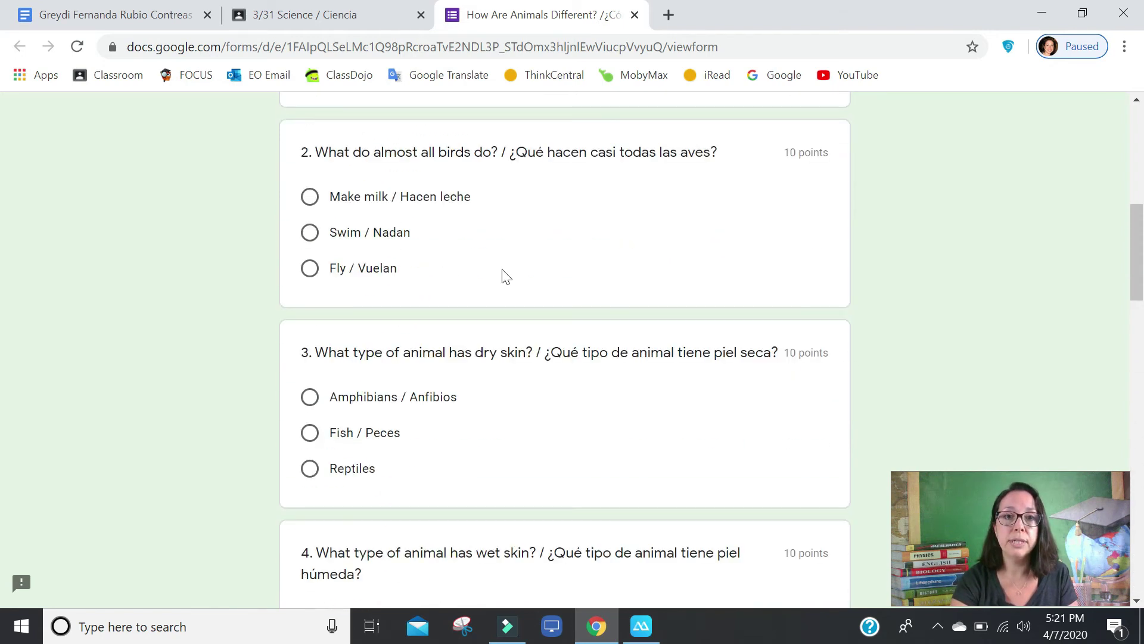
Leave the test without submitting it and return to the 3/31 Science / Ciencia assignment page.
click(635, 15)
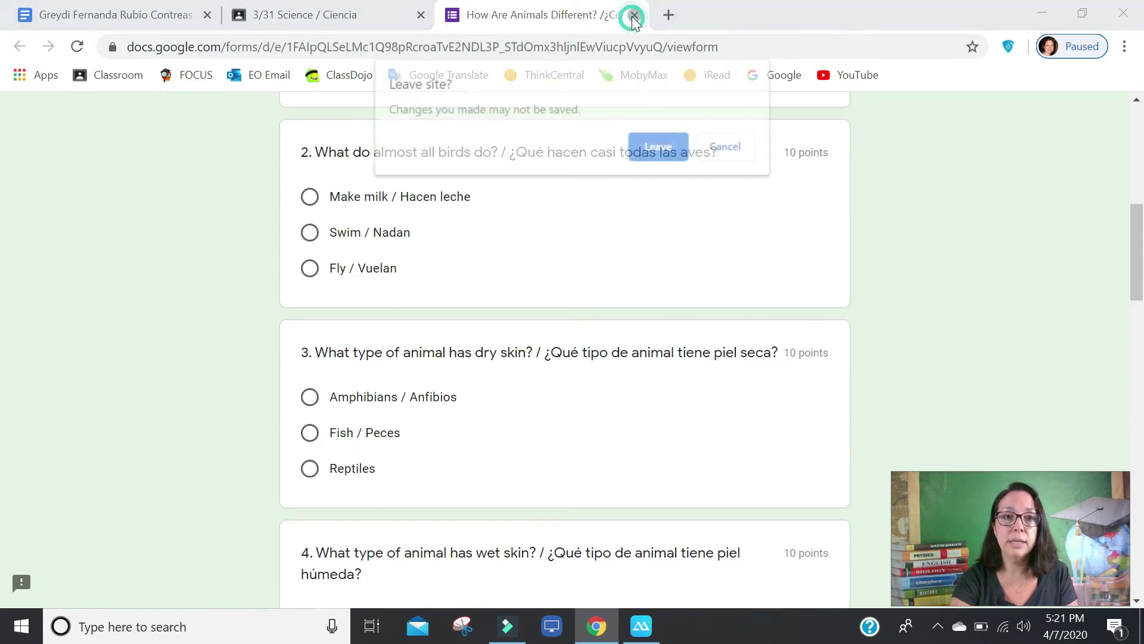
click(659, 147)
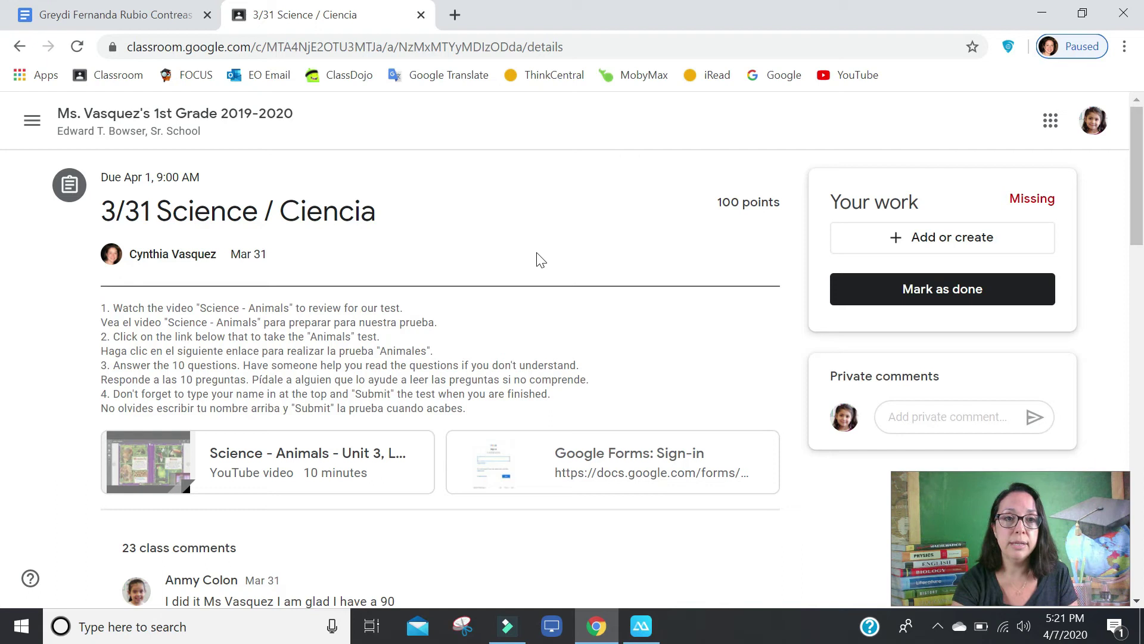
scroll(540, 259, down, 2)
scroll(540, 259, up, 2)
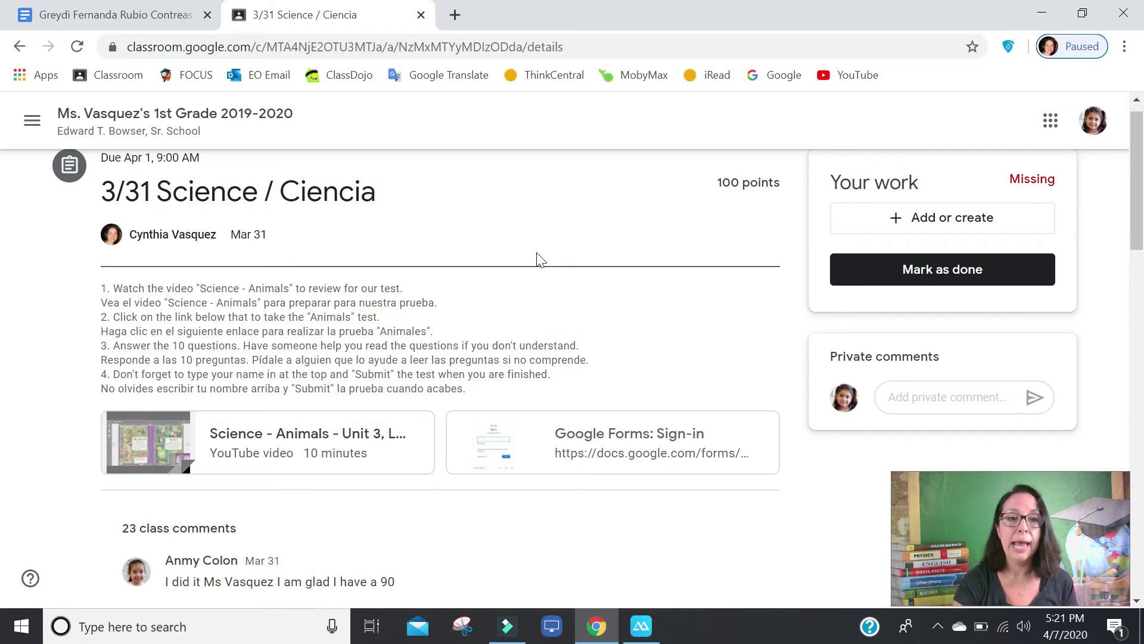
Go back to the class's Classwork list and open the full details page of the 4/6 Science / Ciencia assignment.
click(259, 118)
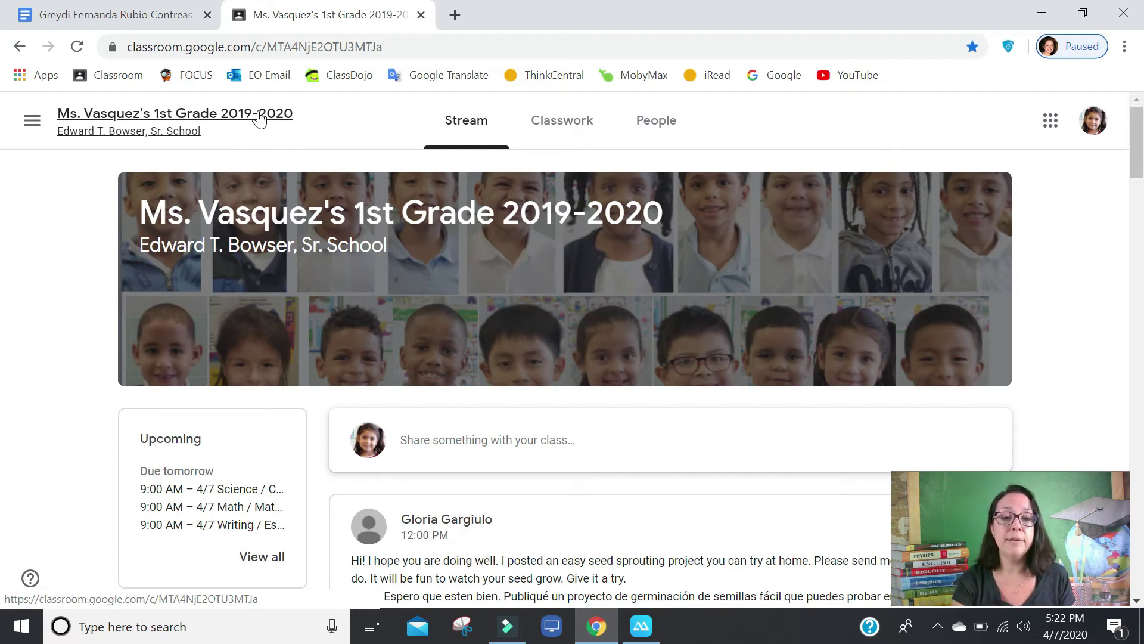
click(548, 125)
scroll(585, 256, up, 10)
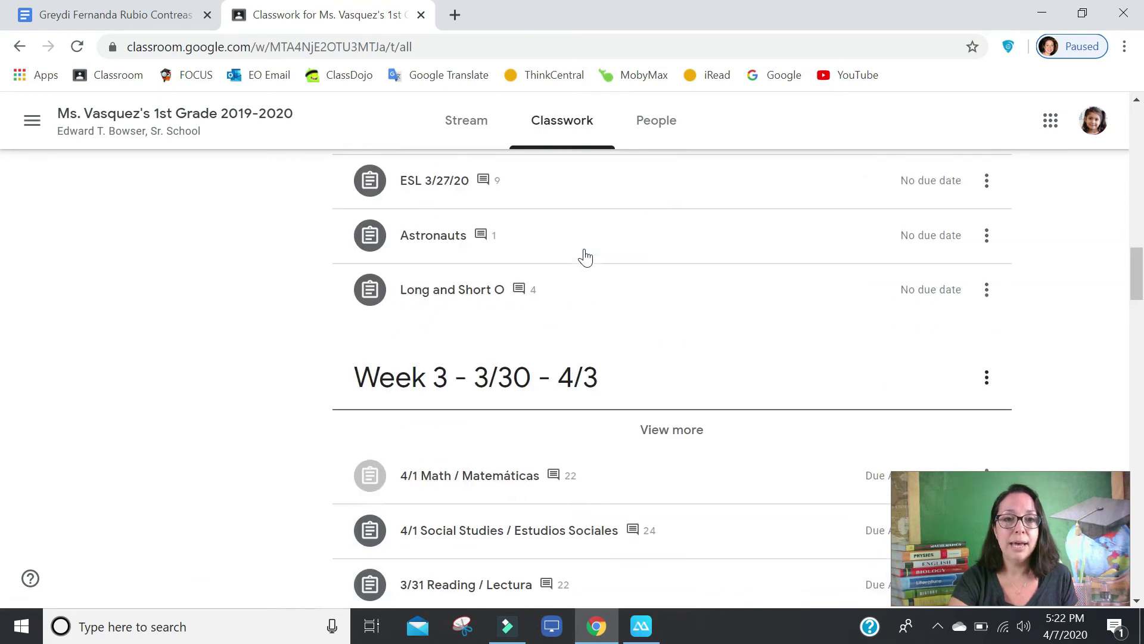
scroll(584, 256, up, 2)
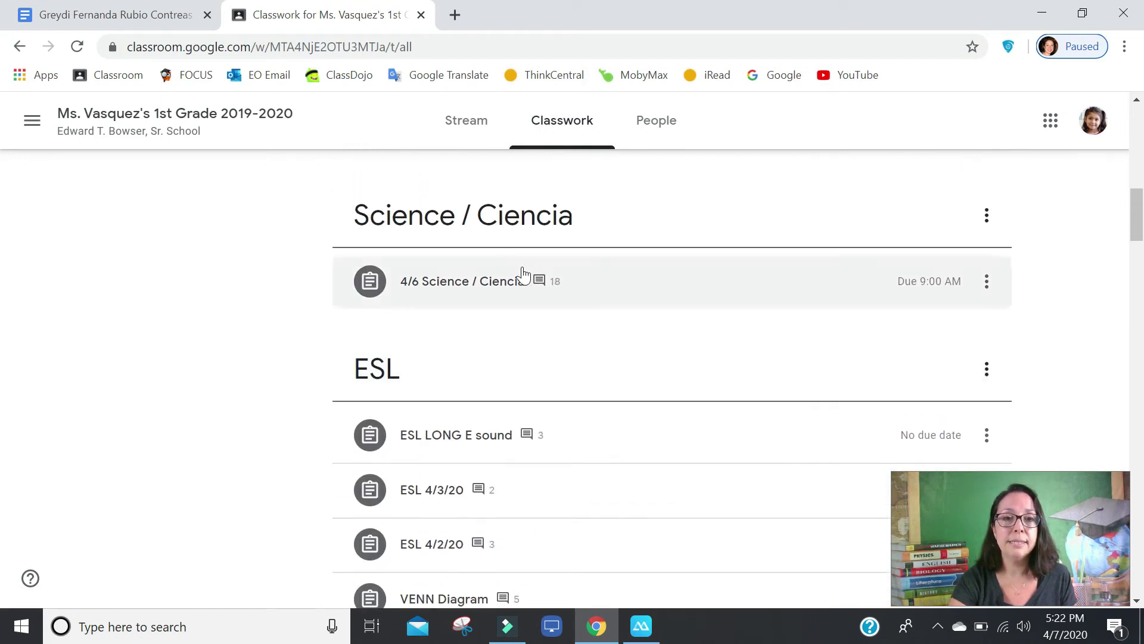
click(489, 281)
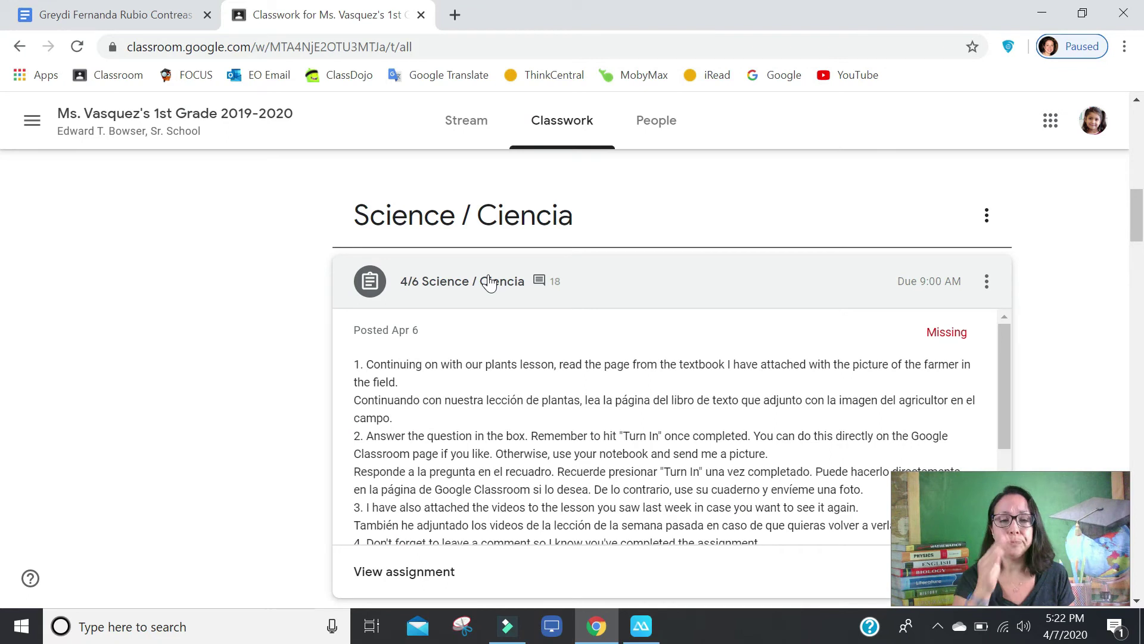
scroll(584, 302, down, 1)
scroll(587, 305, down, 2)
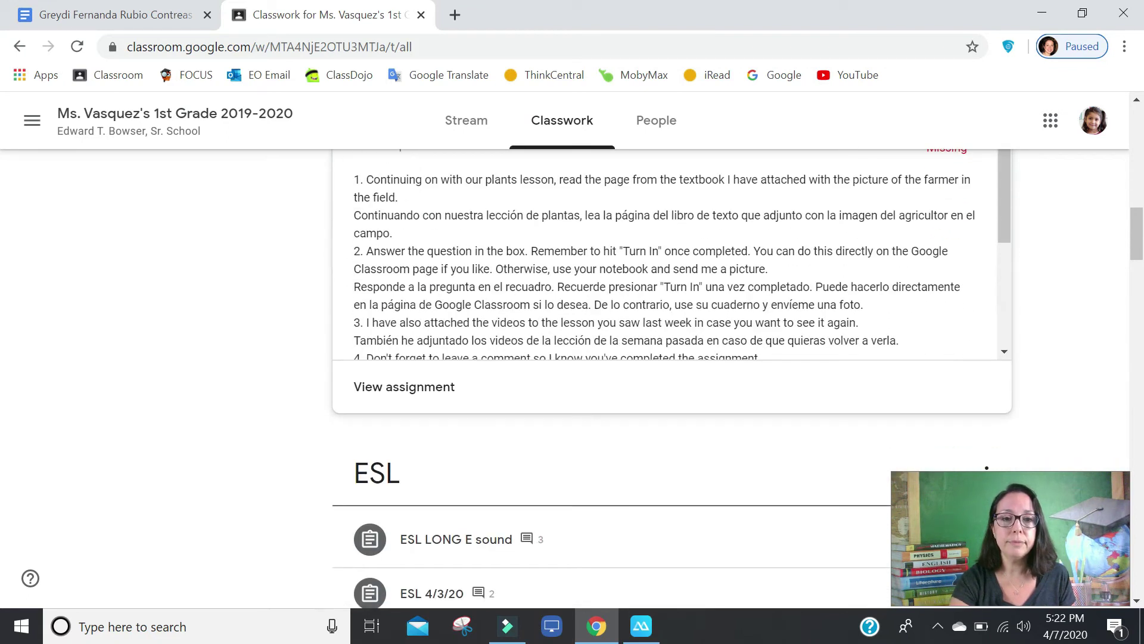
click(424, 386)
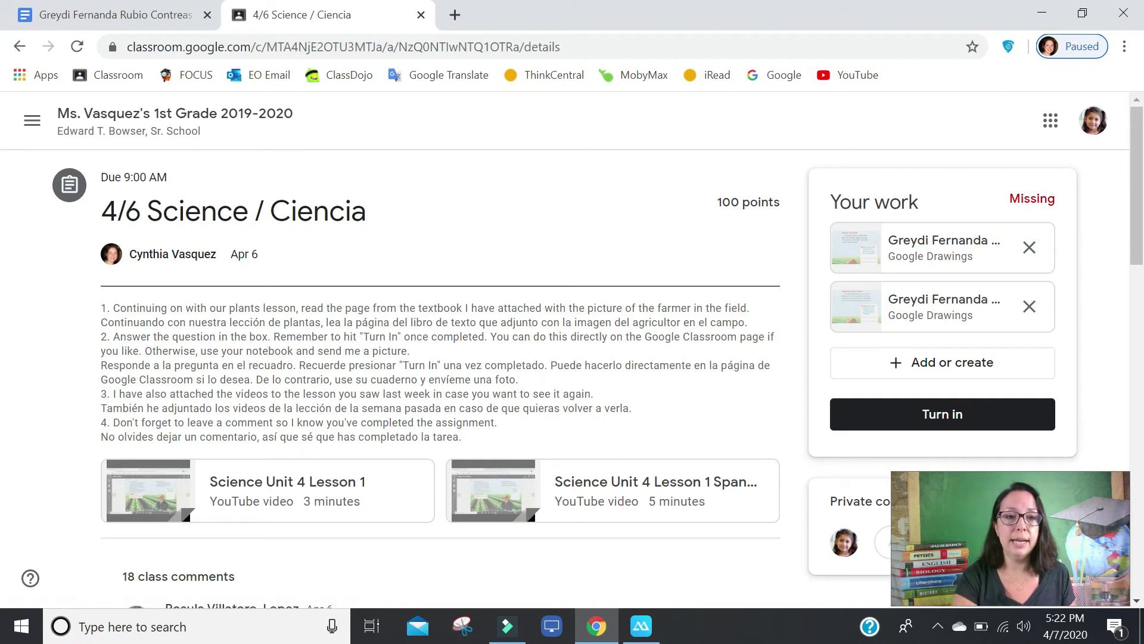
Review the 4/6 Science instructions, view the first attached ScienceU4L1Q drawing, close it and open the second attached drawing.
scroll(572, 356, down, 1)
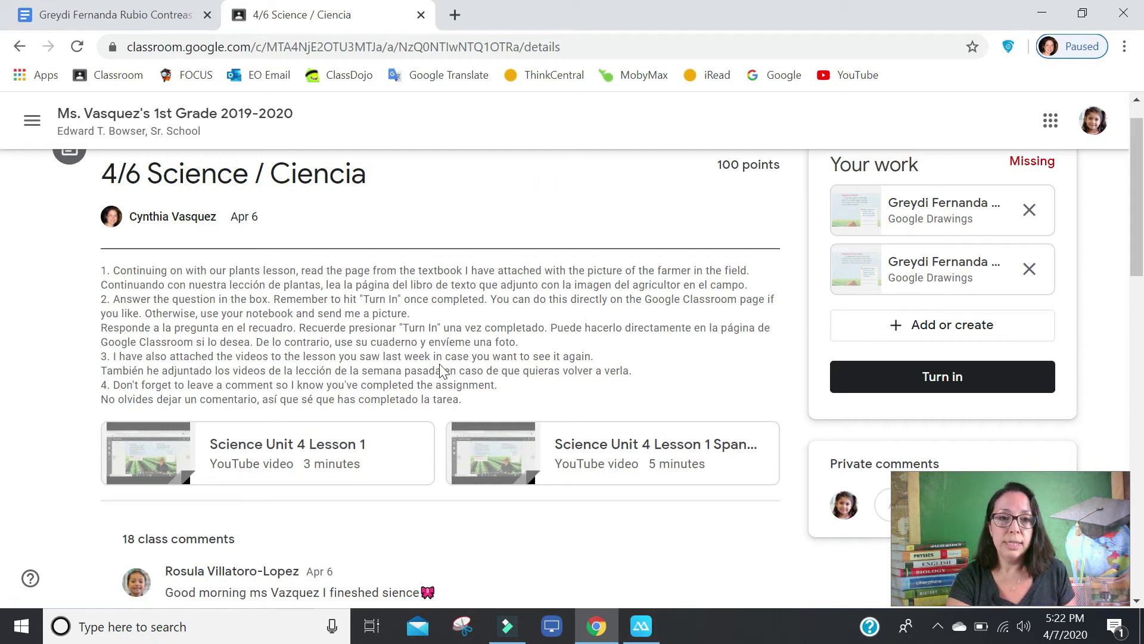
scroll(444, 373, down, 1)
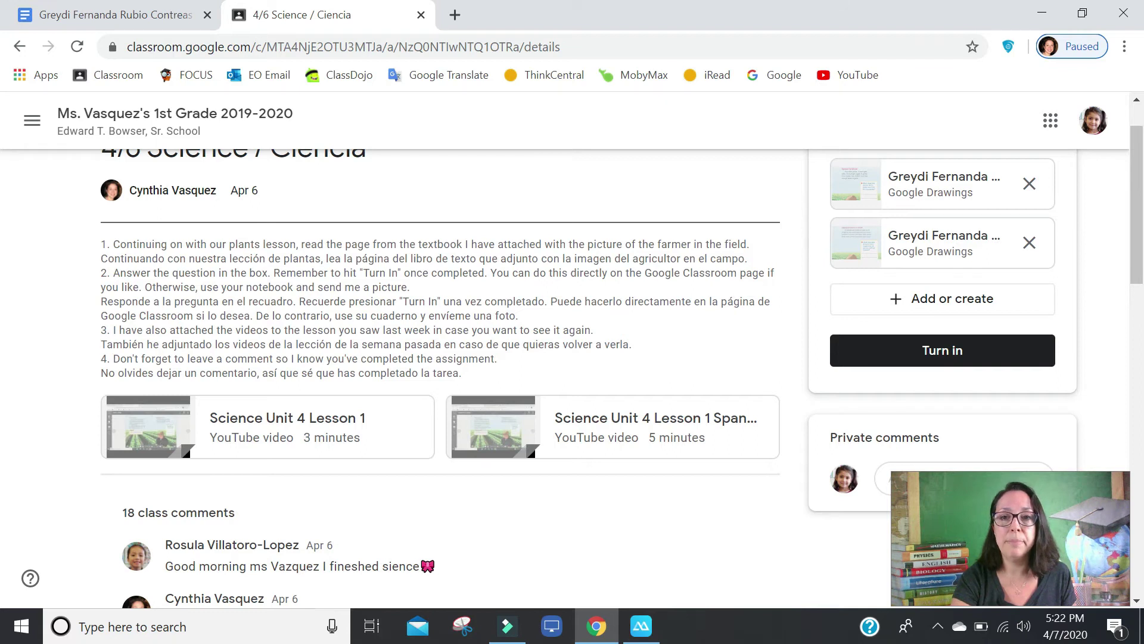
click(922, 179)
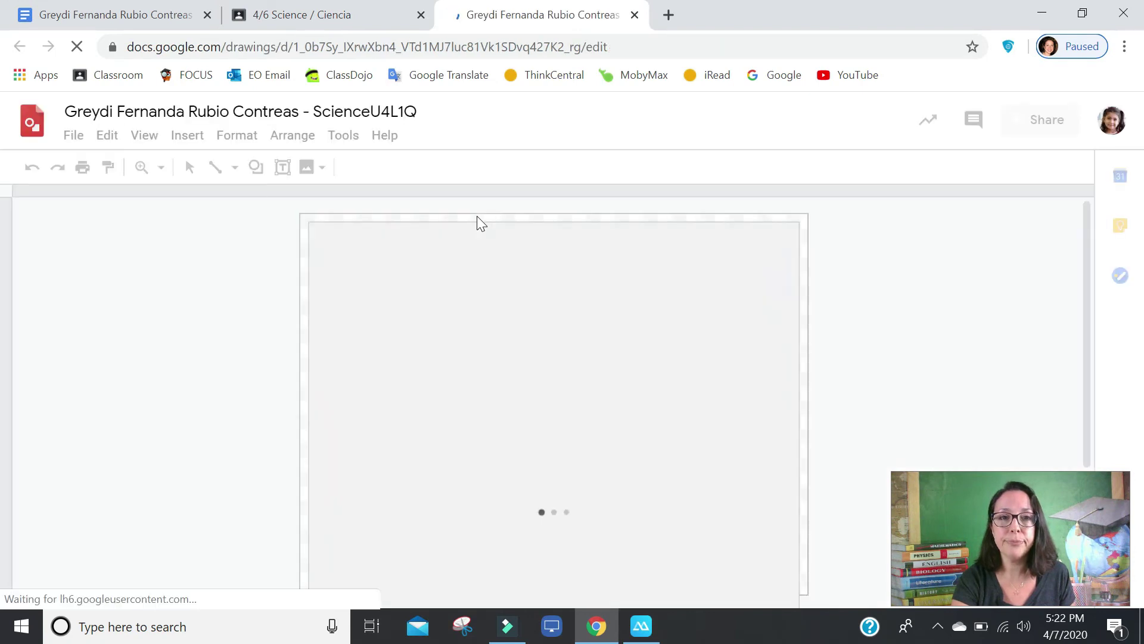
scroll(703, 303, down, 1)
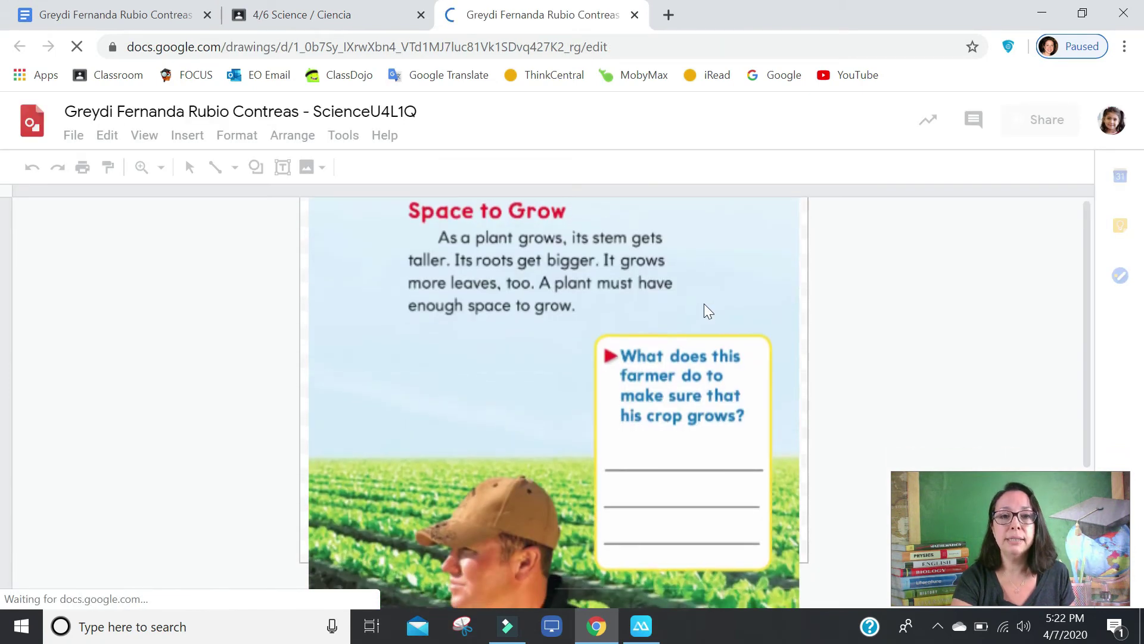
click(635, 16)
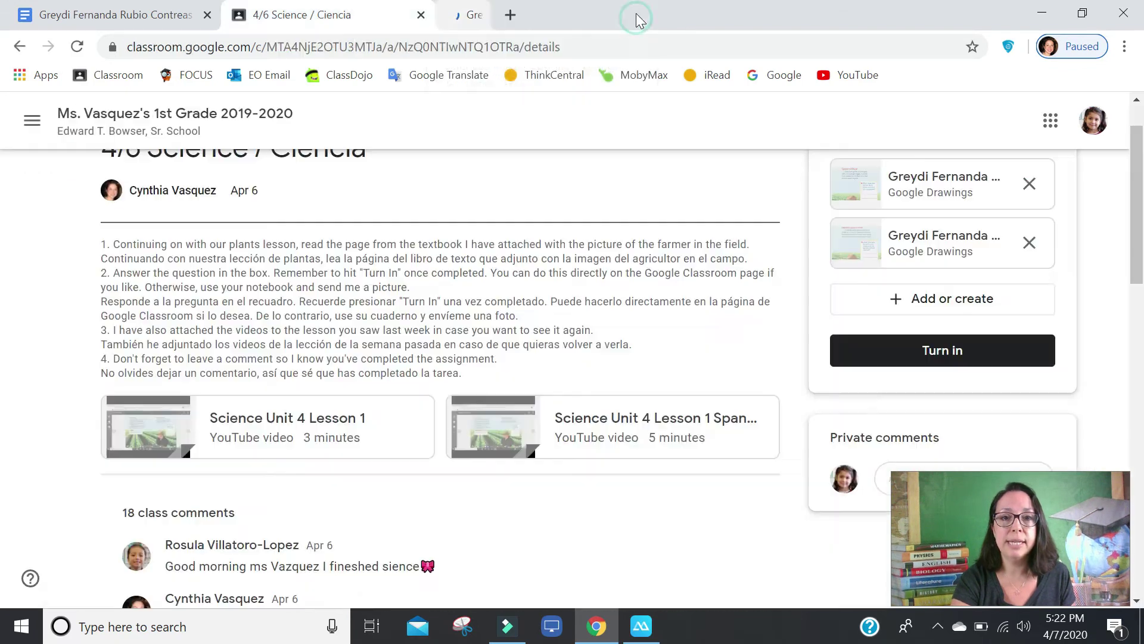
click(906, 238)
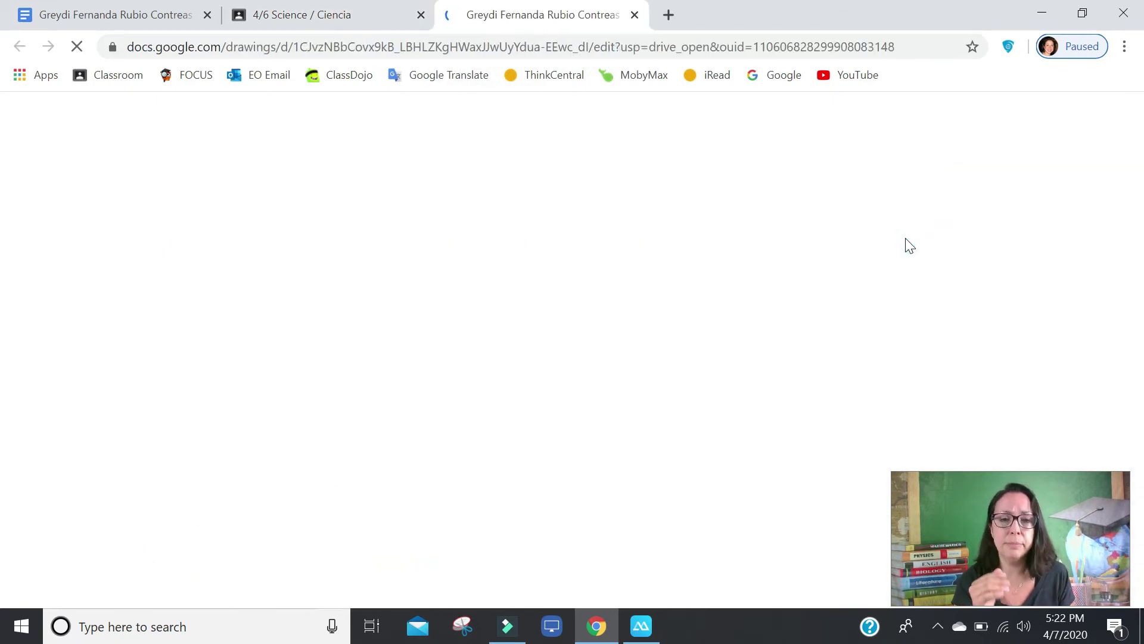
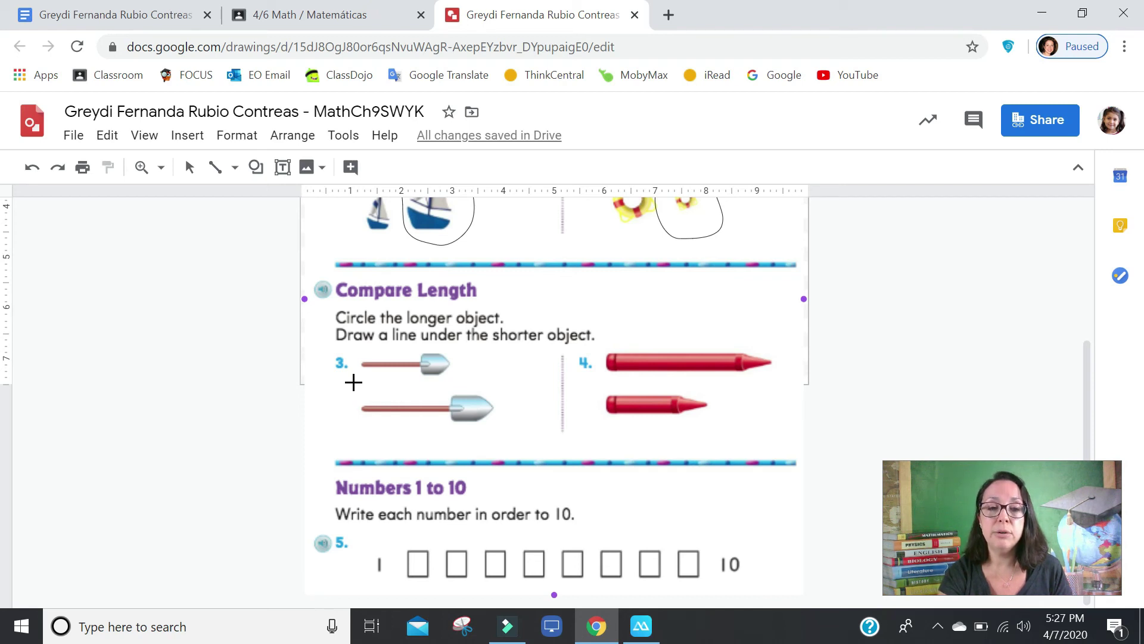
Draw a line under the shorter shovel in problem 3 and under the shorter crayon in problem 4.
drag(353, 382, 477, 381)
drag(598, 421, 723, 416)
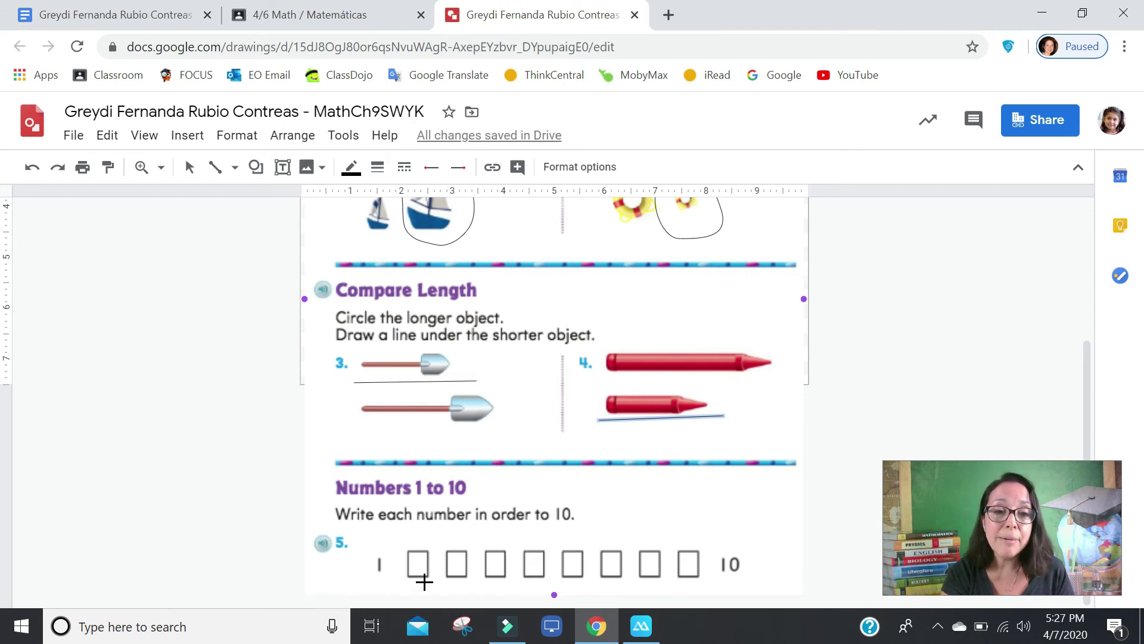
Add a text box over the Numbers 1 to 10 row and enter 2 and 3 in its first two empty boxes.
click(282, 168)
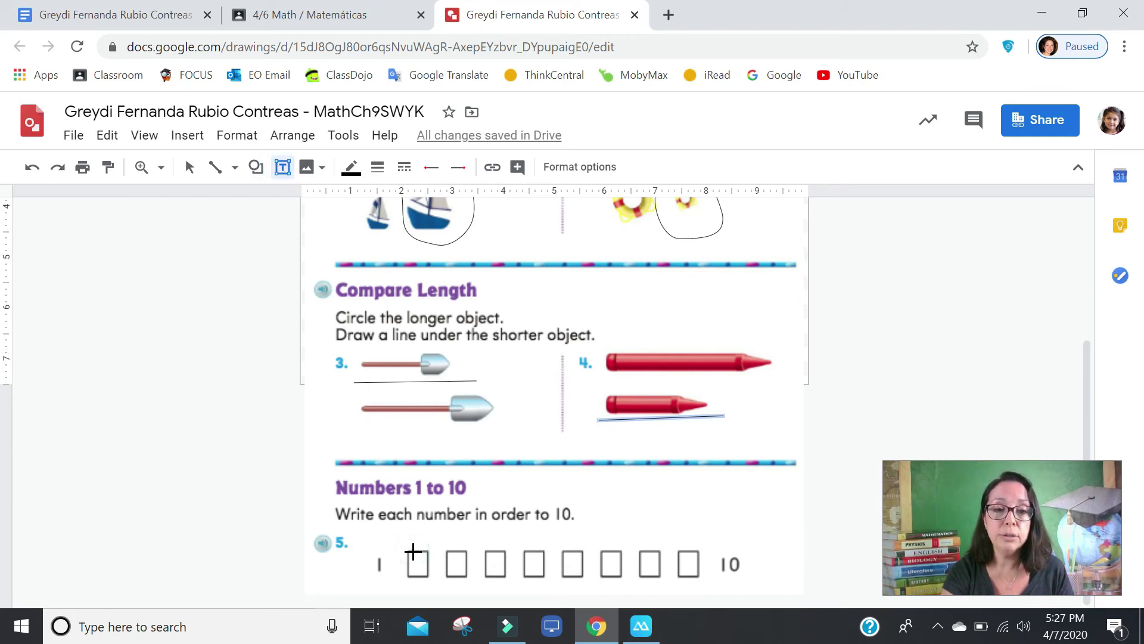
click(412, 551)
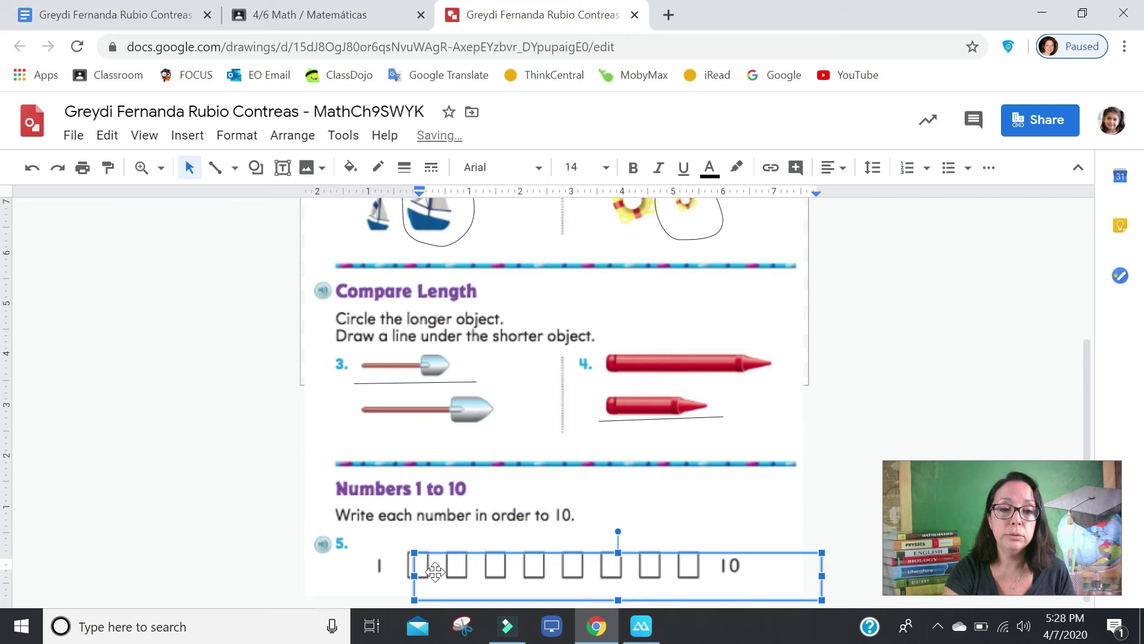
text(2)
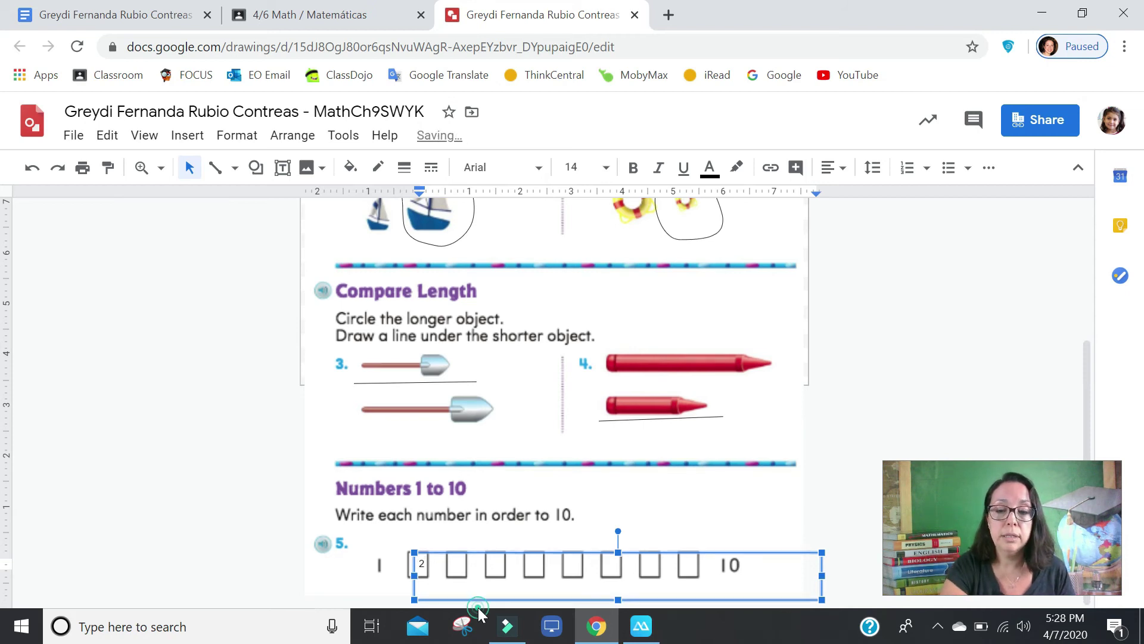
click(478, 606)
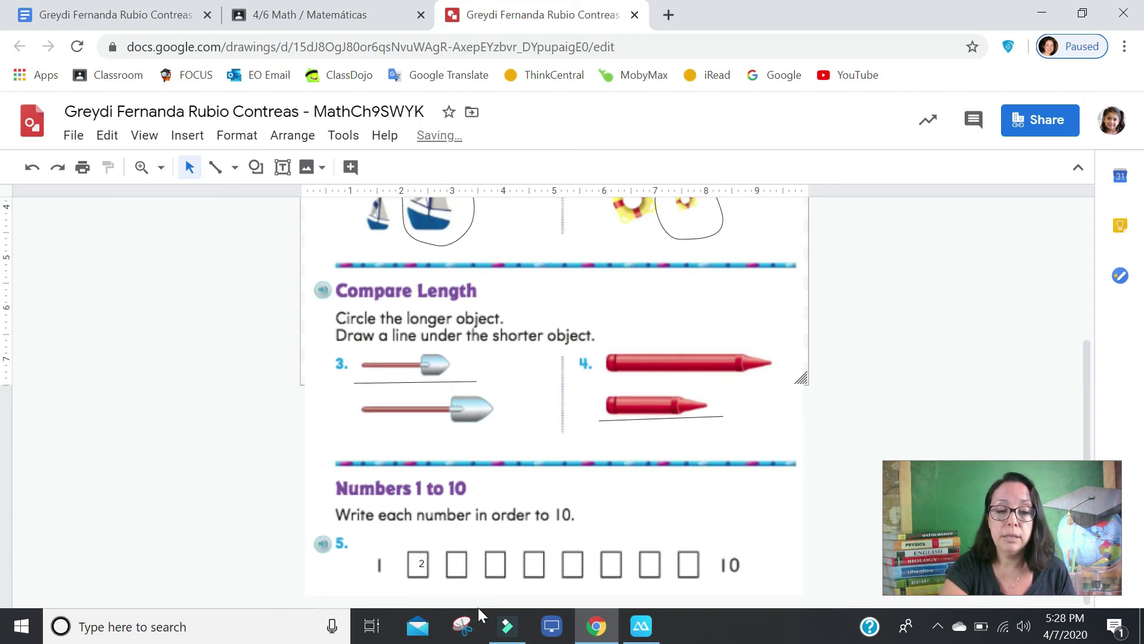
click(454, 563)
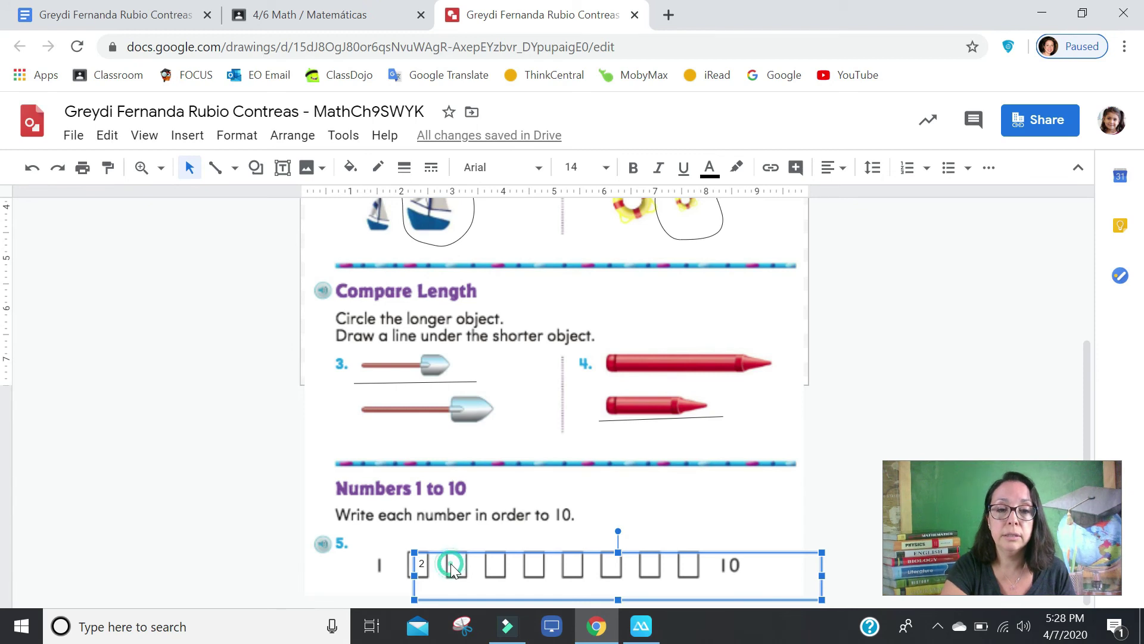
click(453, 568)
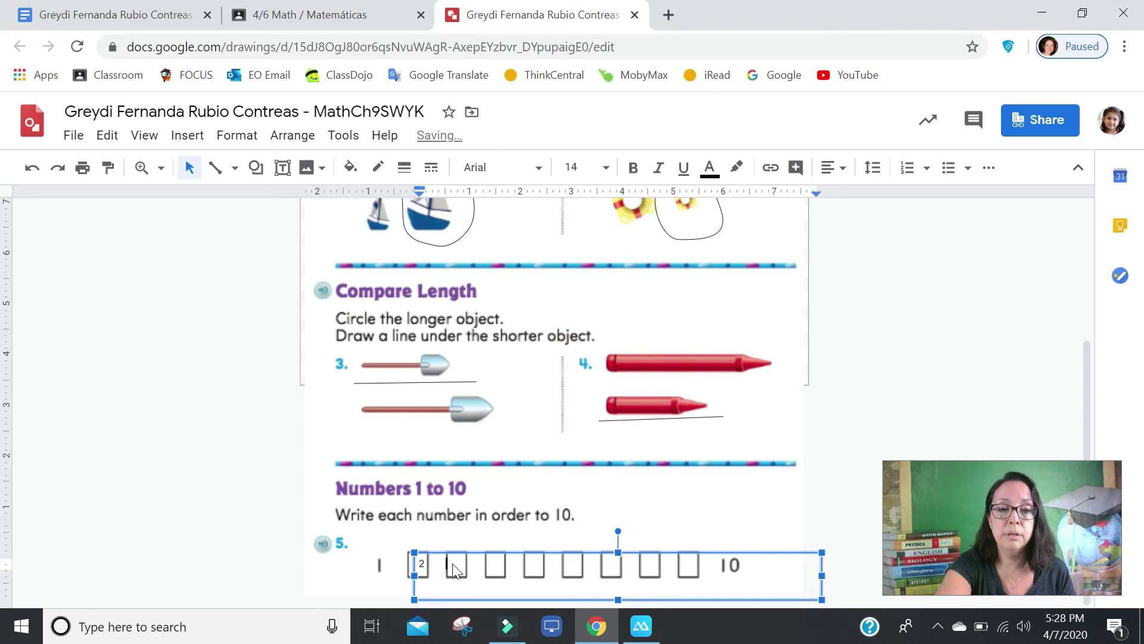
text(3)
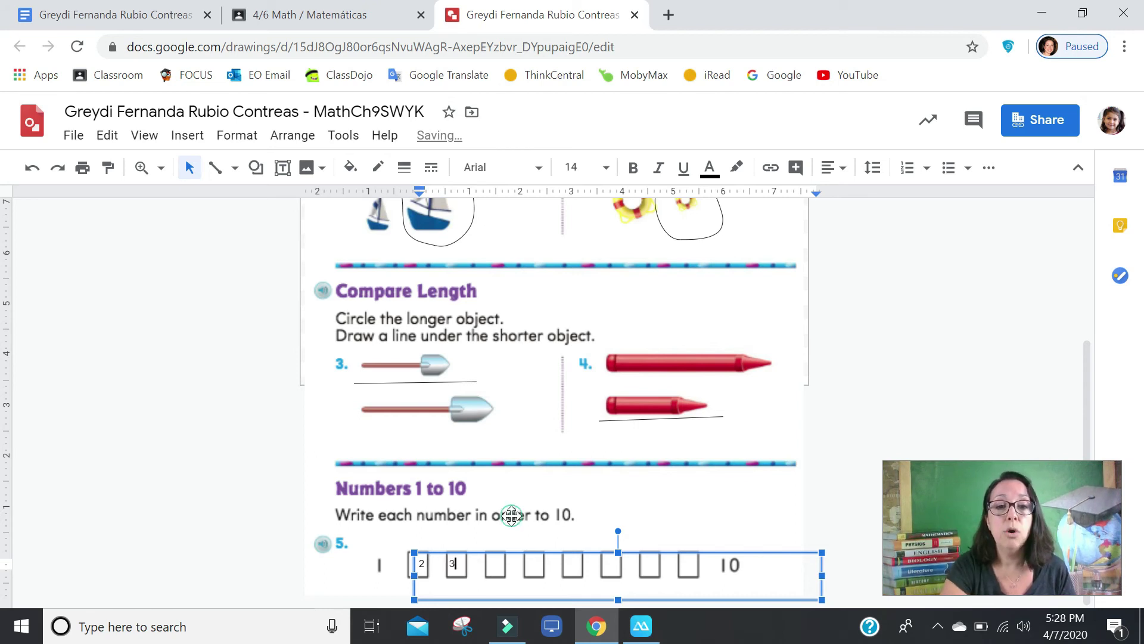
Handwrite a number in the third box of the Numbers 1 to 10 row with a freehand line, and close the drawing.
click(219, 256)
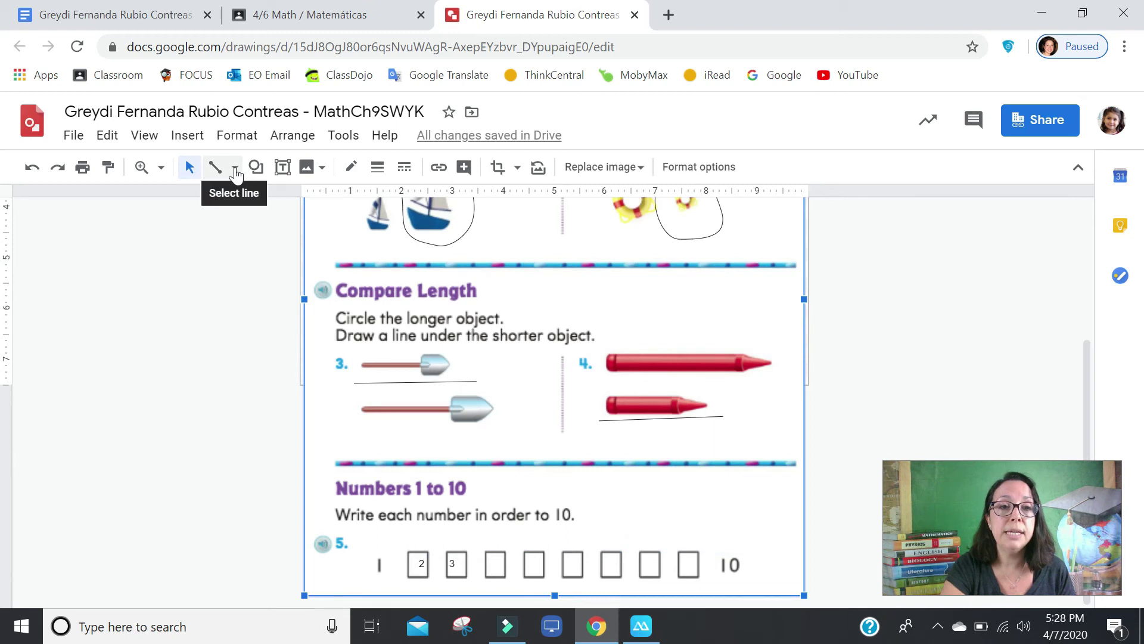
click(234, 170)
click(246, 370)
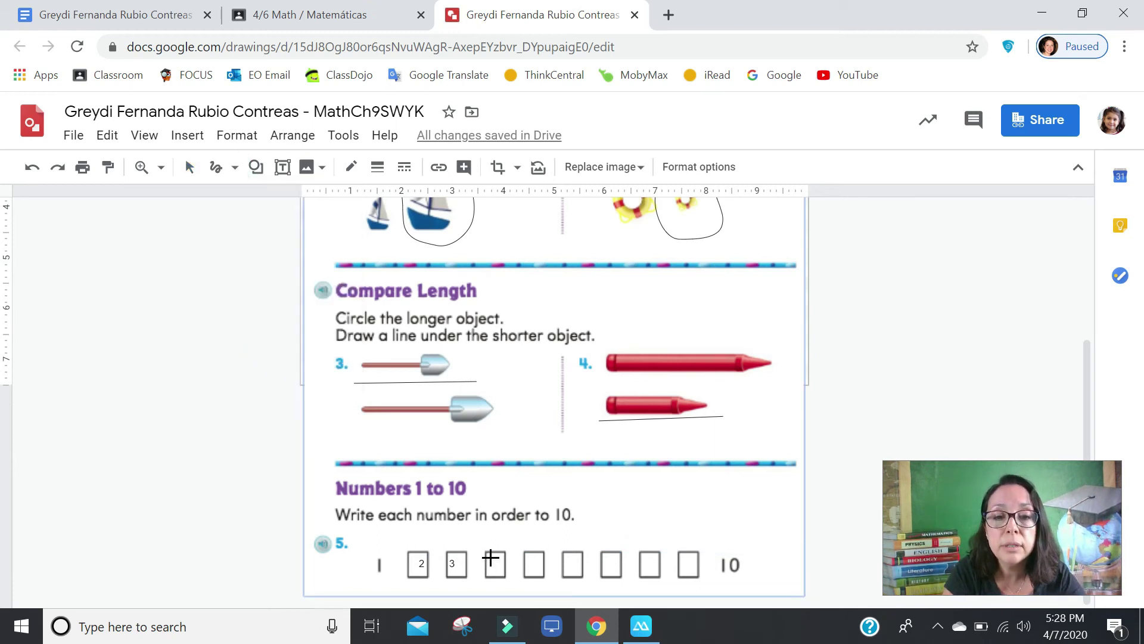
mouse_move(489, 559)
mouse_down()
mouse_move(500, 572)
mouse_move(491, 573)
mouse_up()
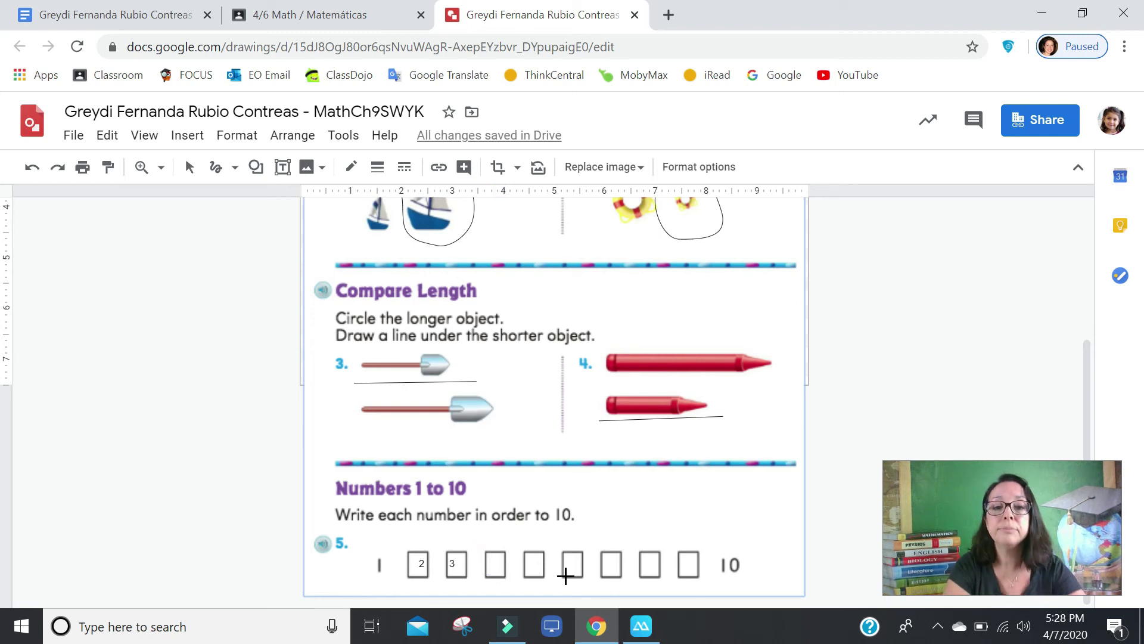
mouse_move(493, 554)
mouse_down()
mouse_move(503, 567)
mouse_move(492, 573)
mouse_up()
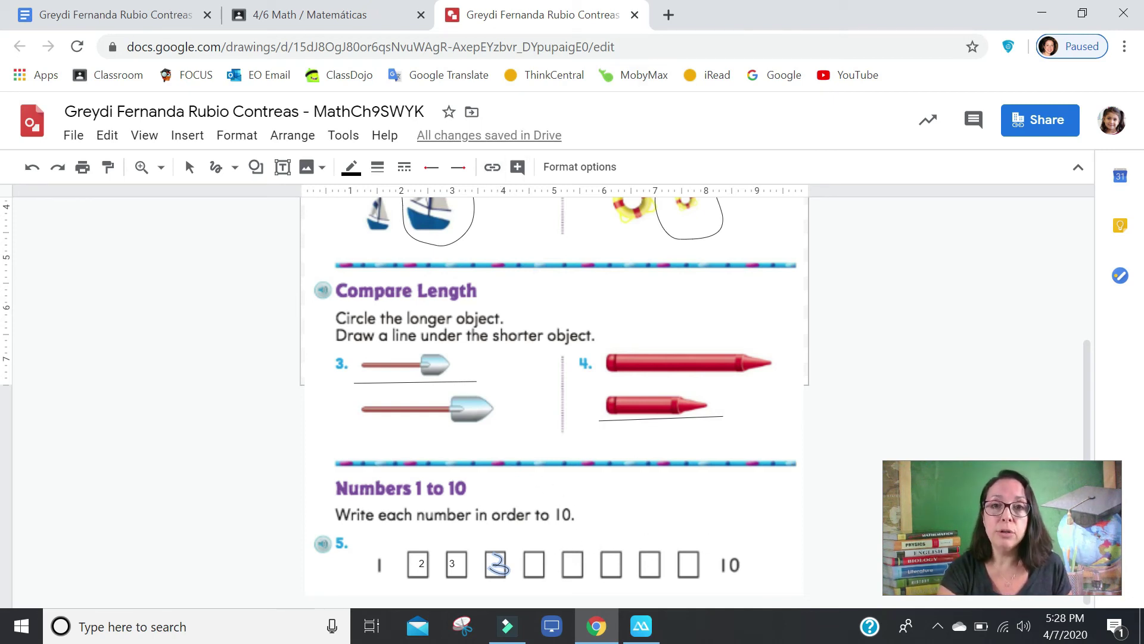
click(635, 16)
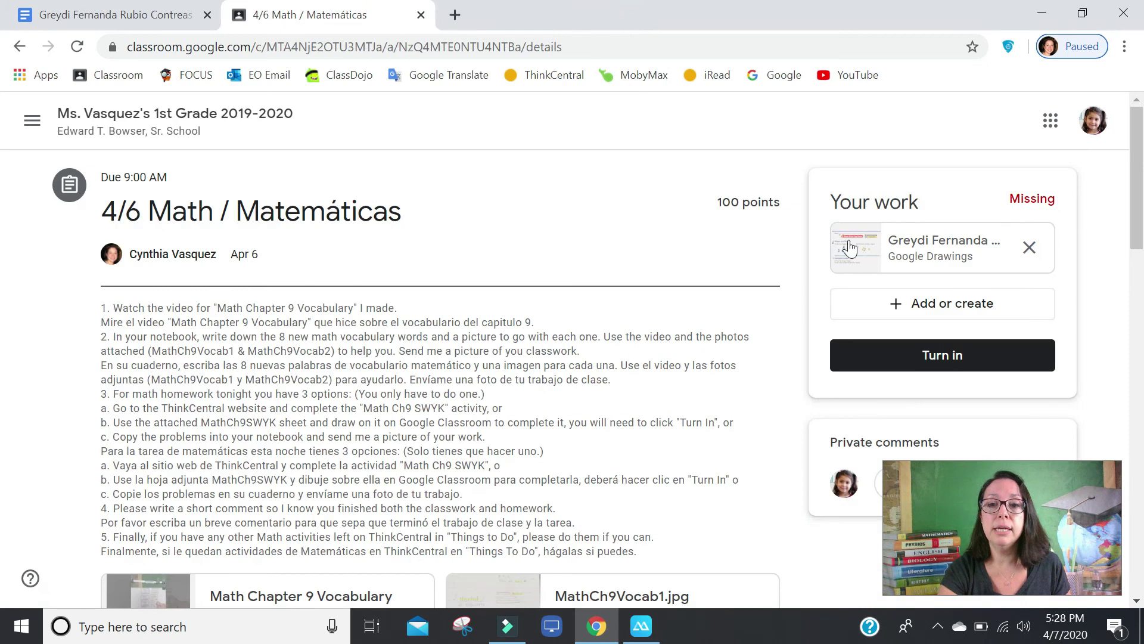
Turn in the 4/6 Math / Matemáticas assignment with its MathCh9SWYK drawing and return to the class stream.
click(898, 355)
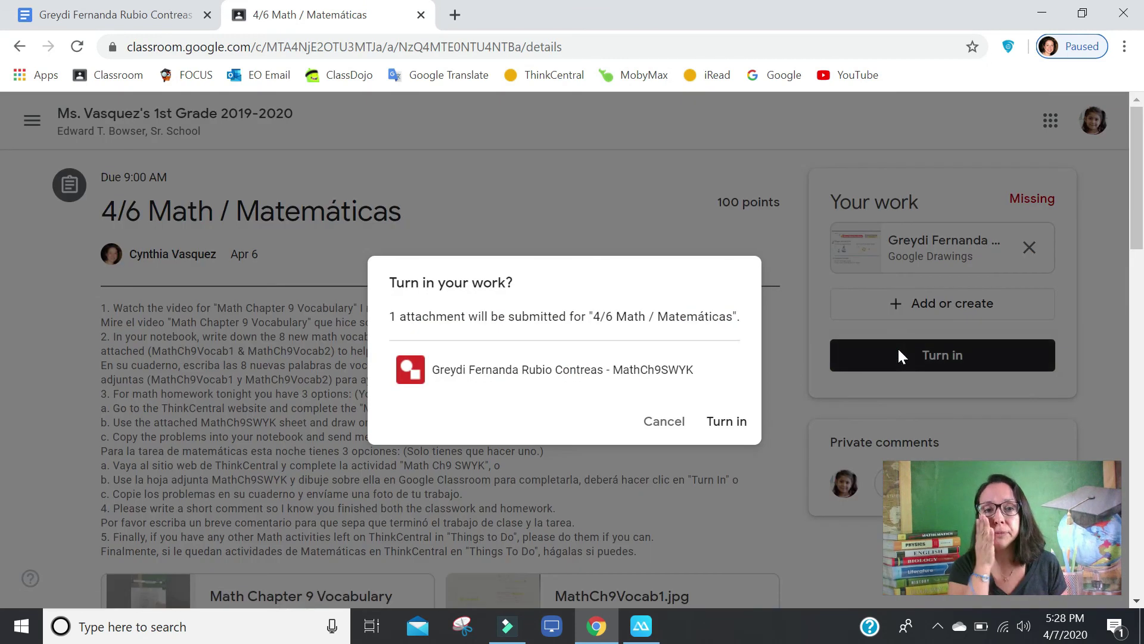
click(732, 421)
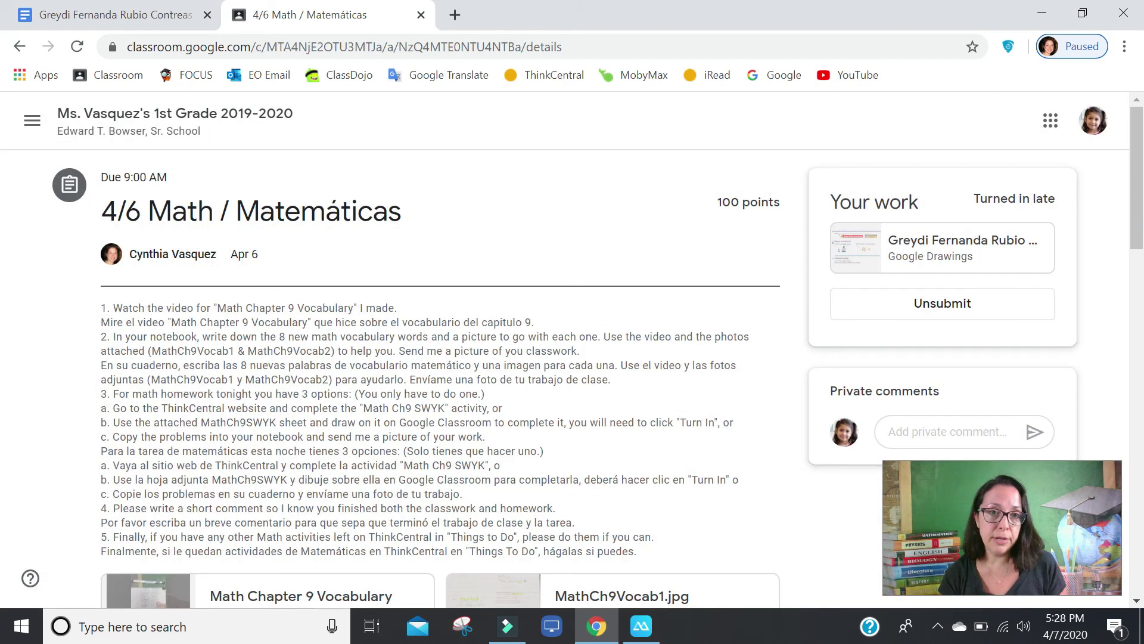
click(270, 116)
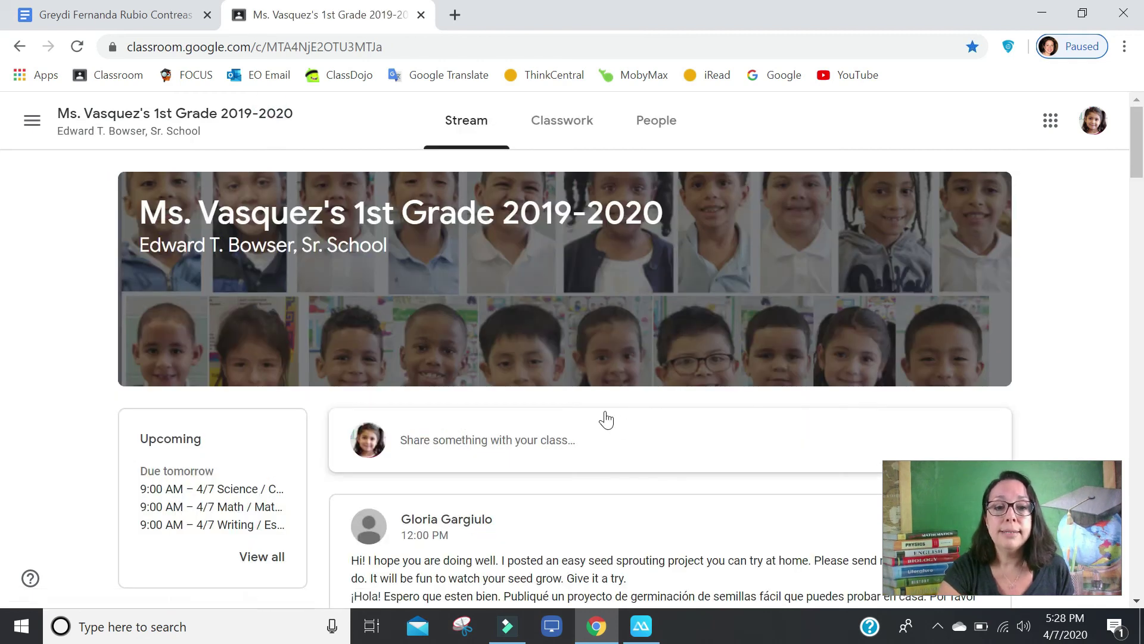
scroll(626, 463, down, 9)
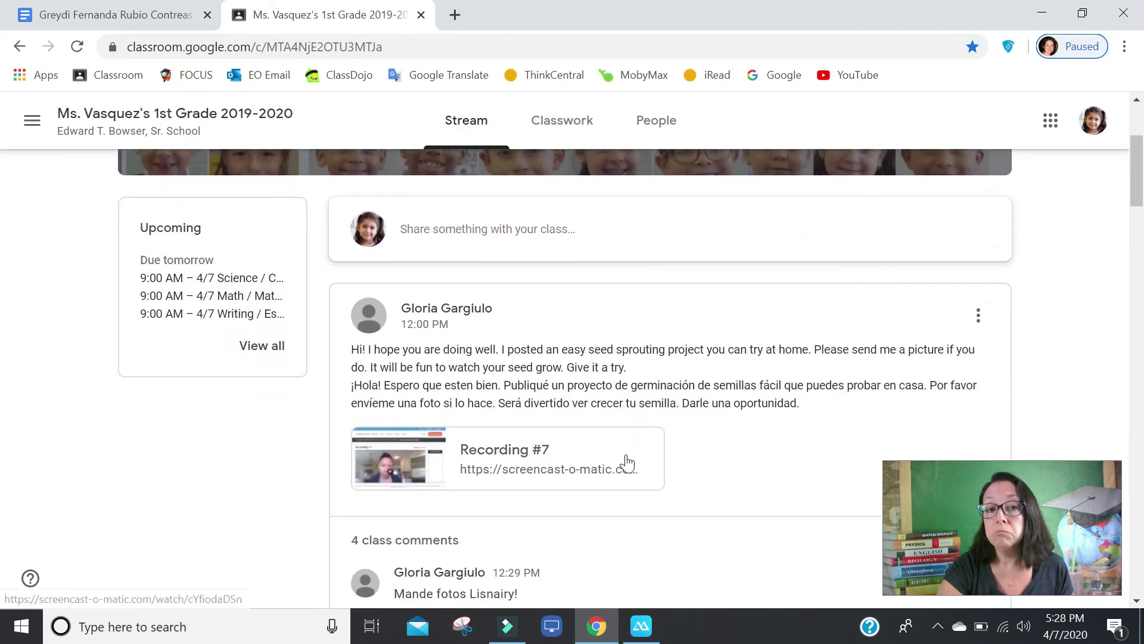
scroll(627, 463, up, 9)
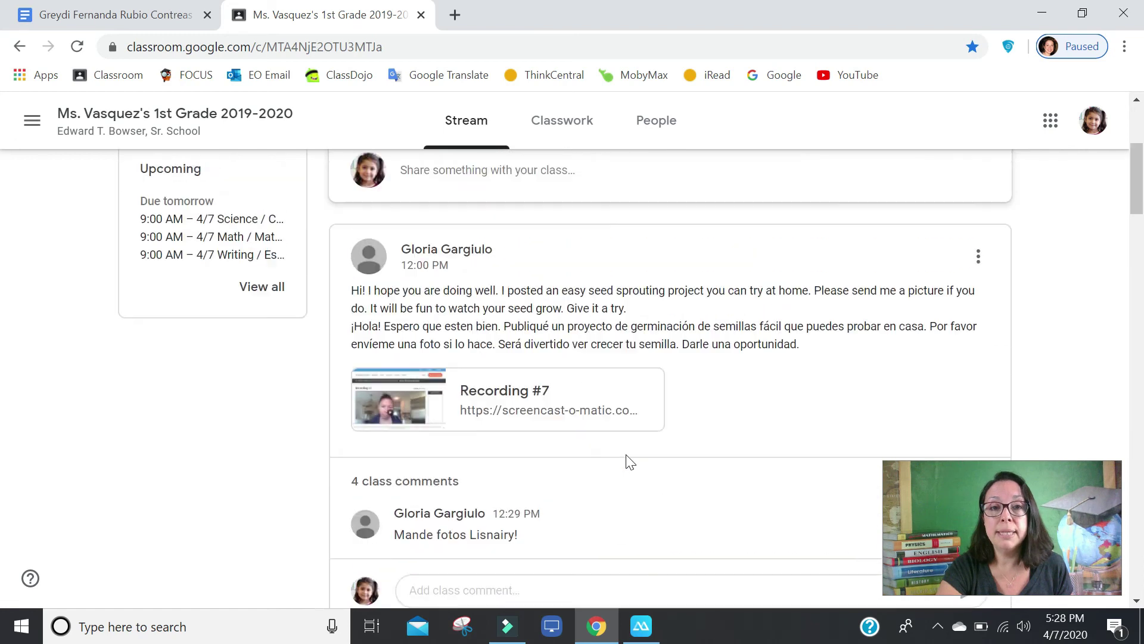
Find the 4/6 Writing / Escritura assignment in the classwork list and open its full details page.
click(549, 120)
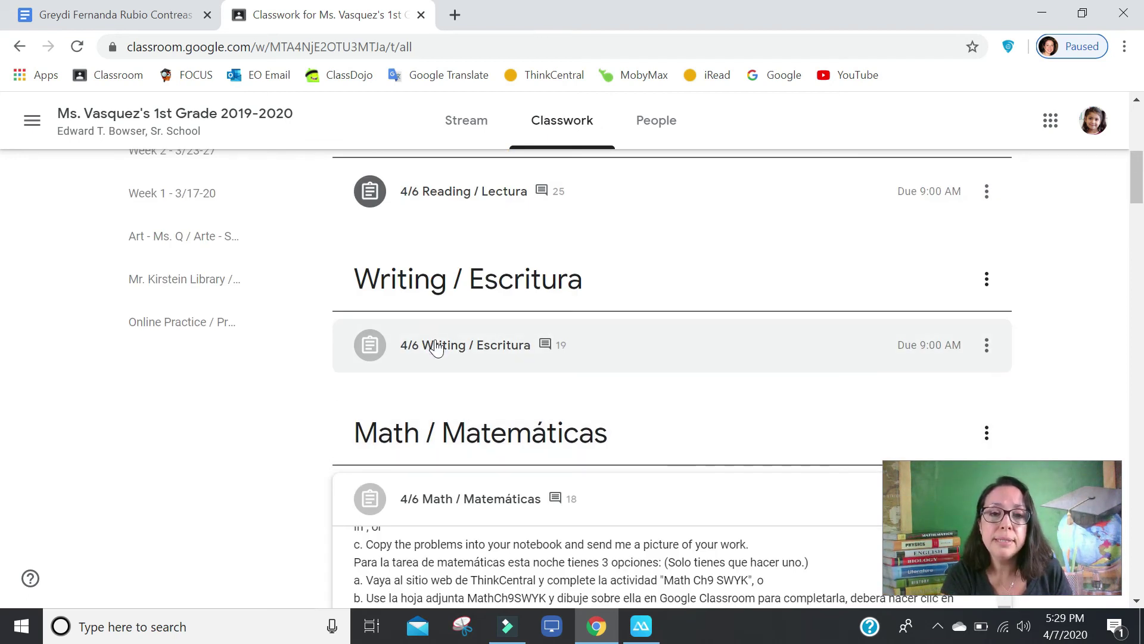
click(436, 347)
scroll(510, 428, down, 1)
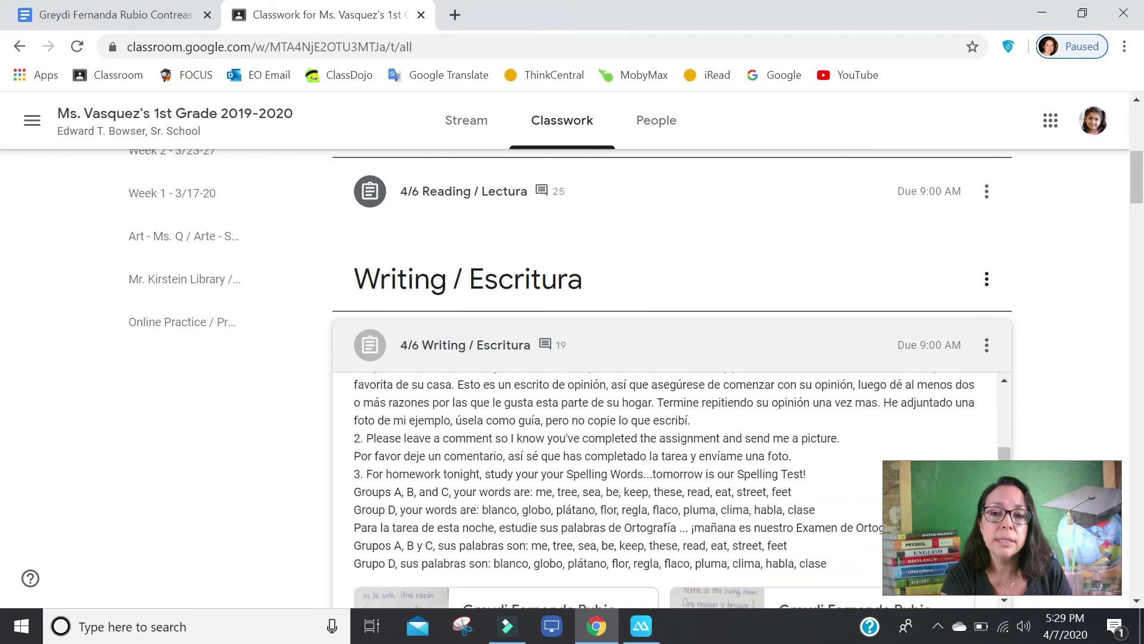
scroll(1082, 318, down, 3)
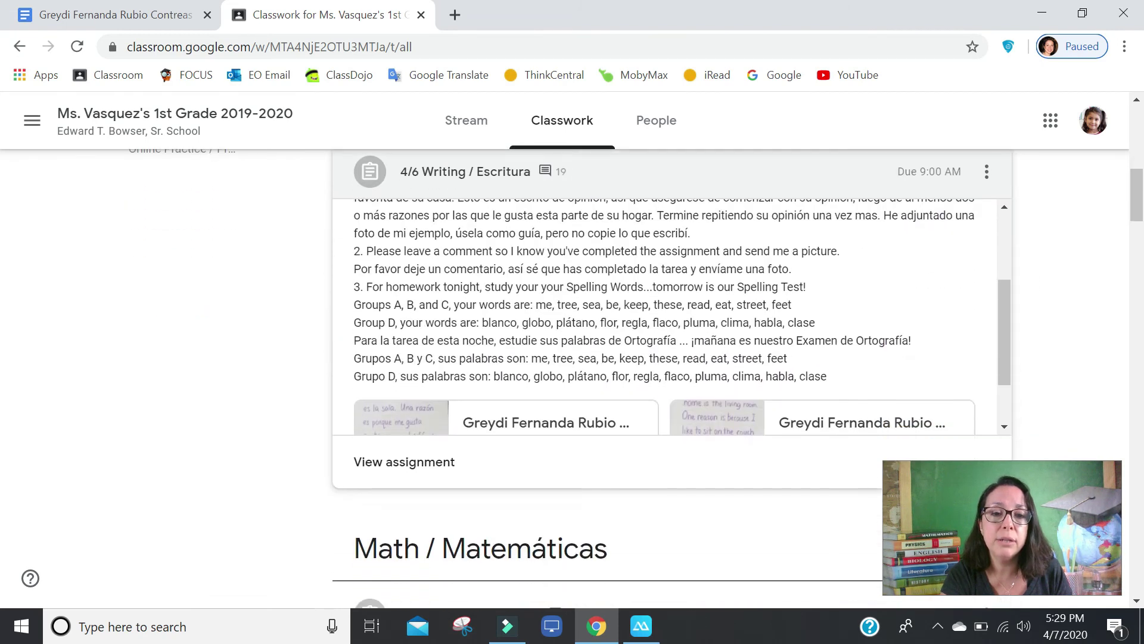
click(418, 464)
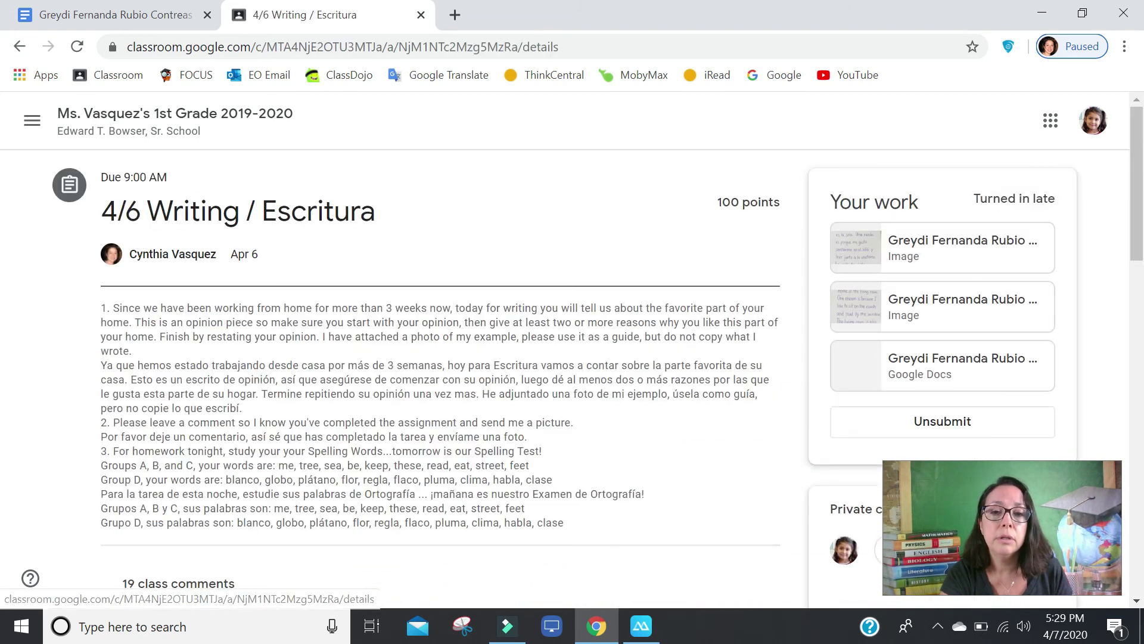
Begin a private comment with "Mi parte favorita de mi casa es la sala porque alli puedo leer libros. Tambien me gusta ver la tele con mi hermano".
scroll(689, 266, down, 1)
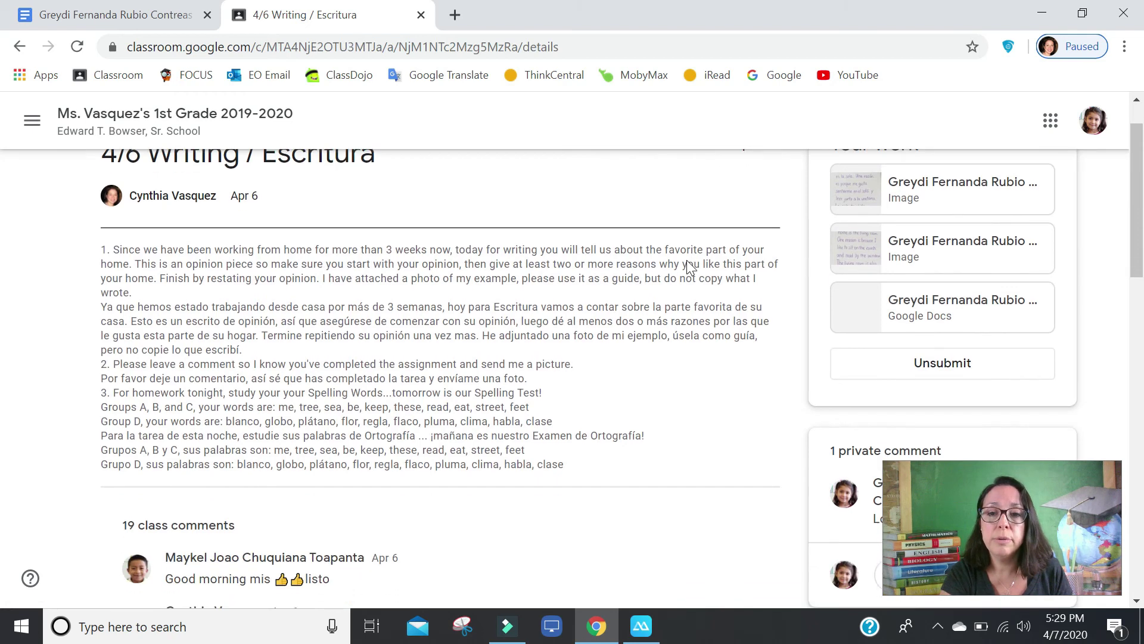
scroll(690, 266, down, 3)
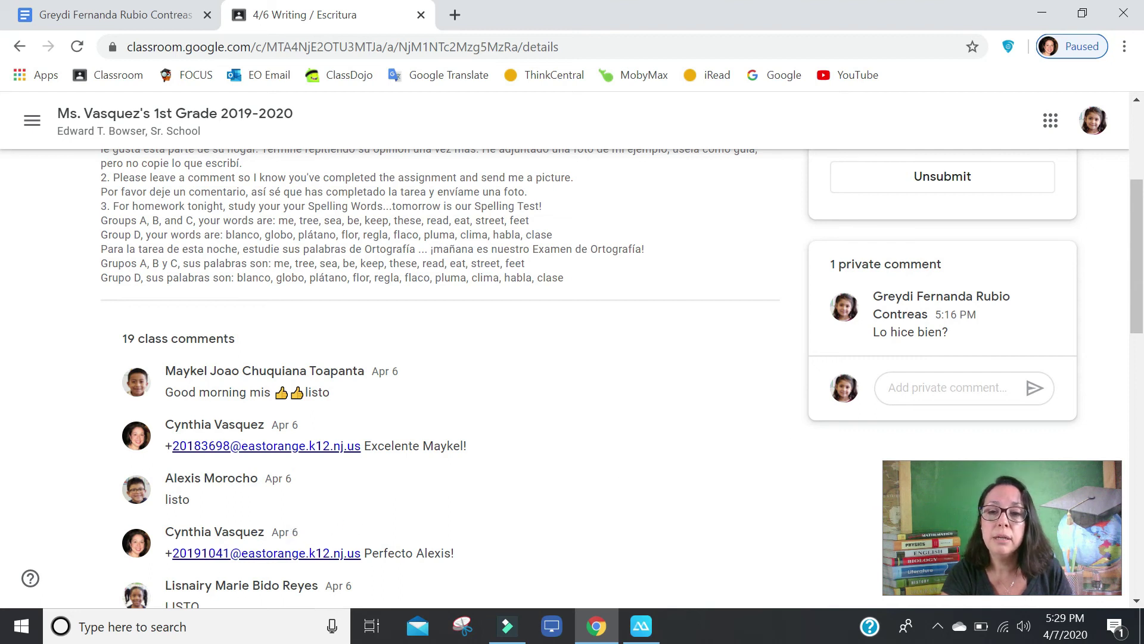
click(918, 388)
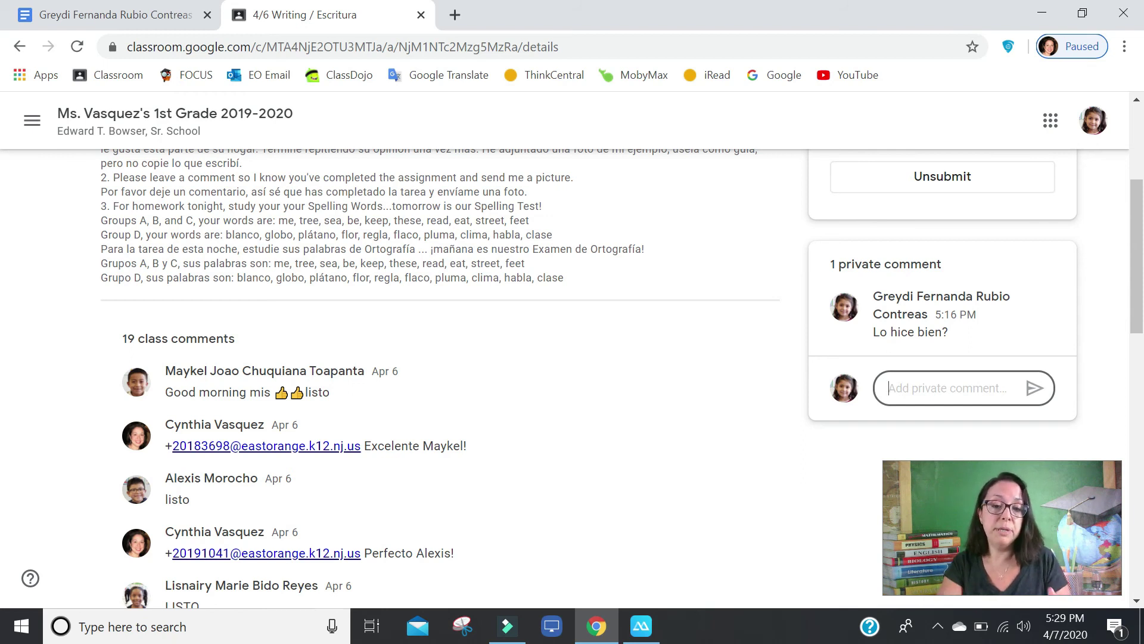
text(Mi parte favorita de mi casa es la sal)
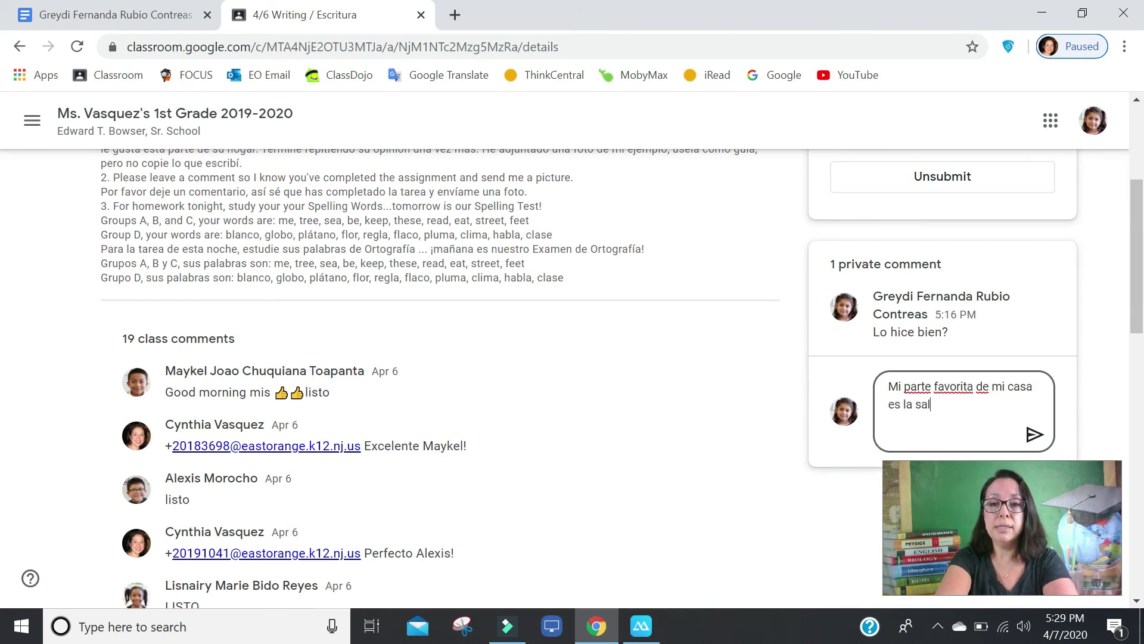
text(a porque a)
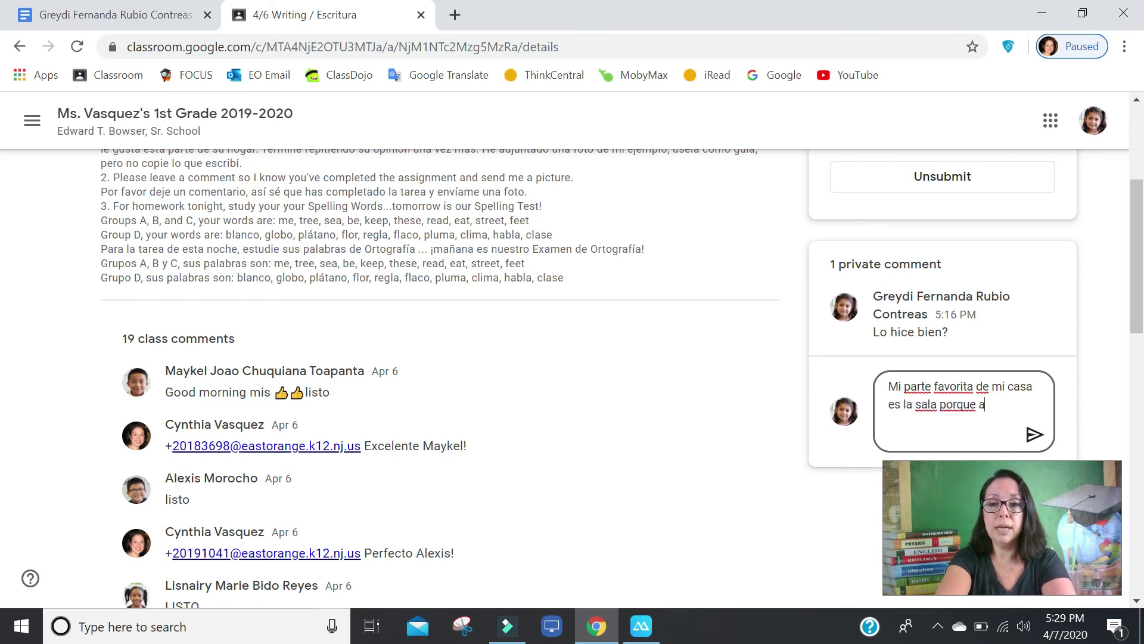
text(lli pued)
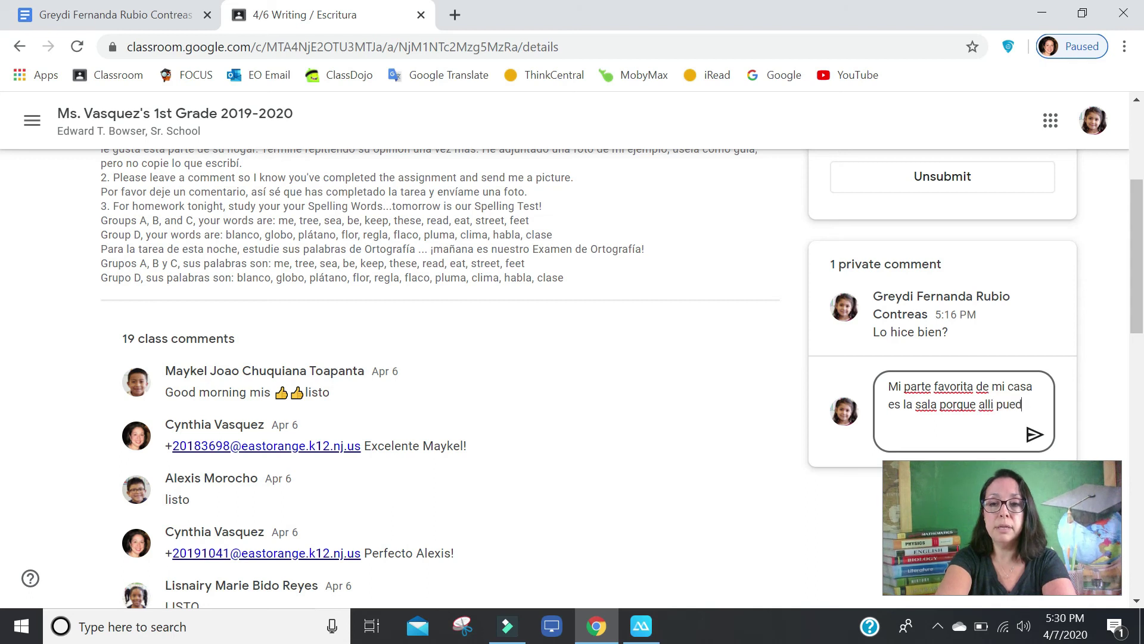
text(o leer libros.  Tambi)
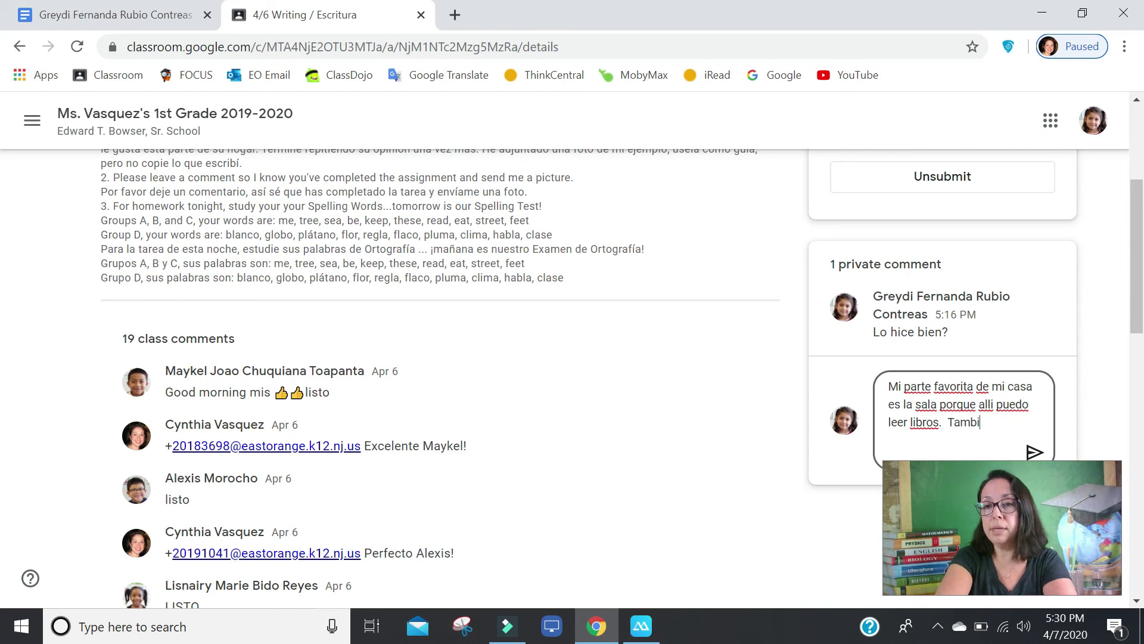
text(en me gusta v)
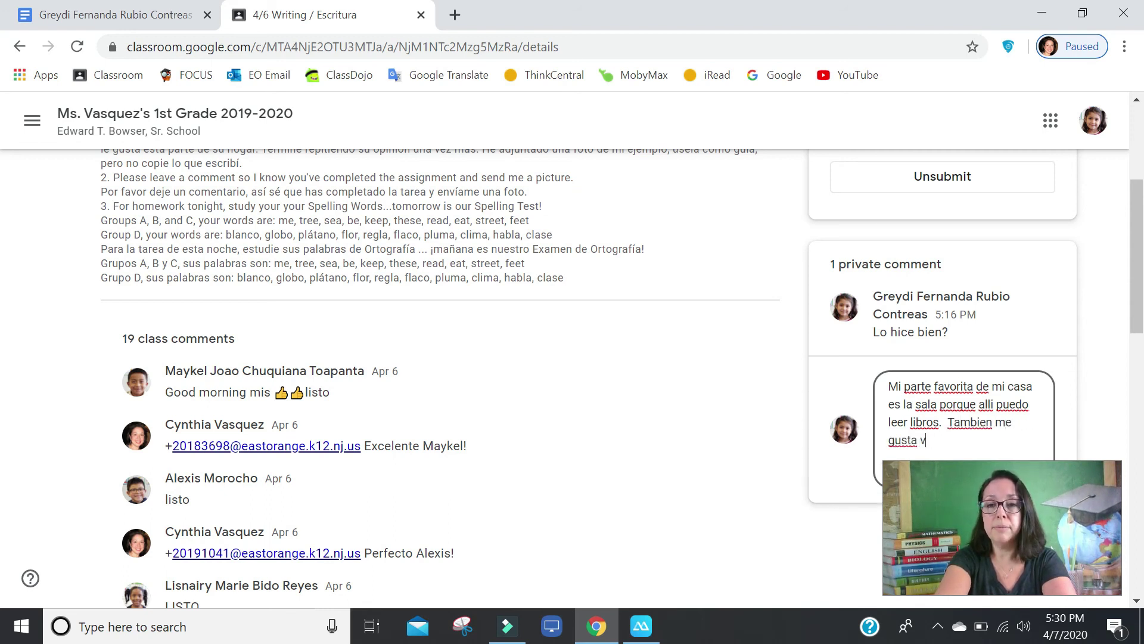
text(er la tele con mi)
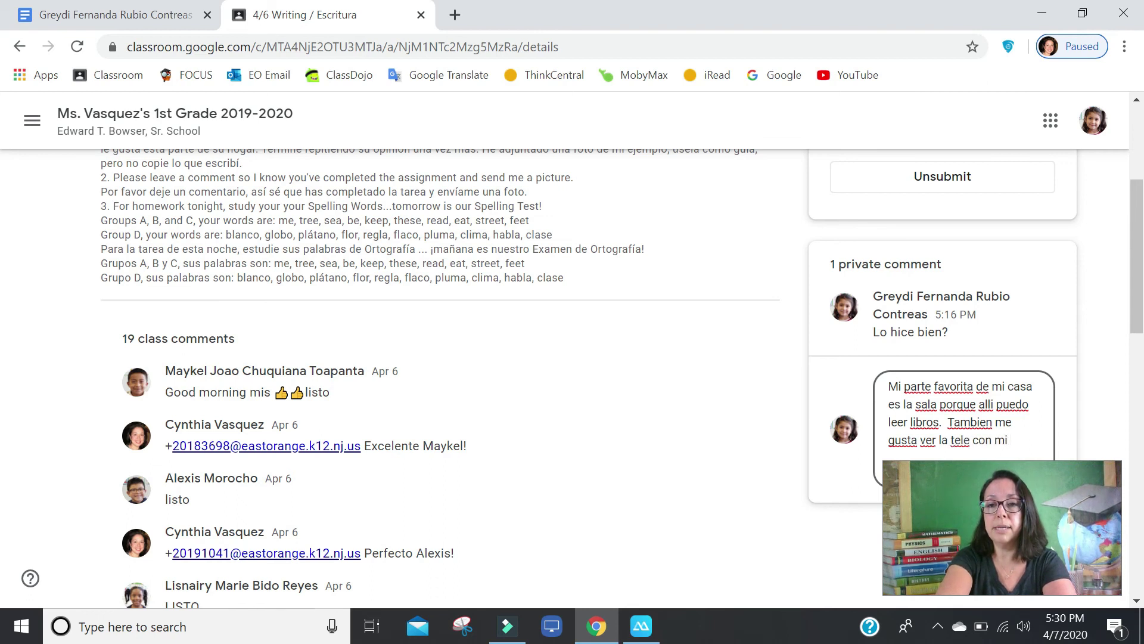
text( hermano)
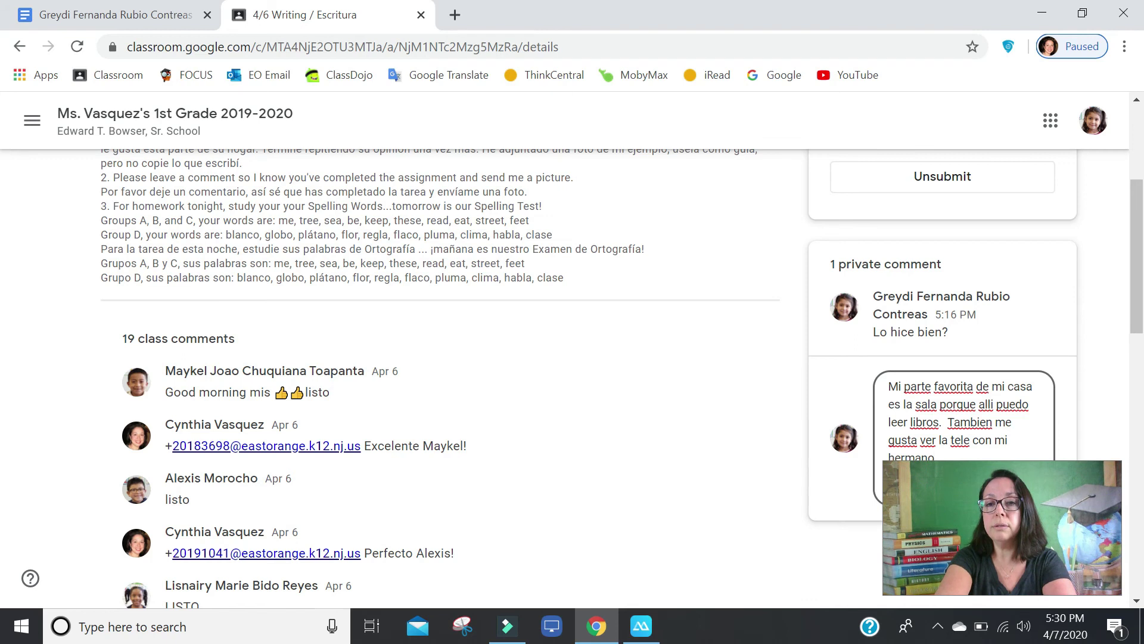
Complete the private comment with "Por esas razones me gusta mucho mi sala." and post it.
drag(943, 492, 672, 498)
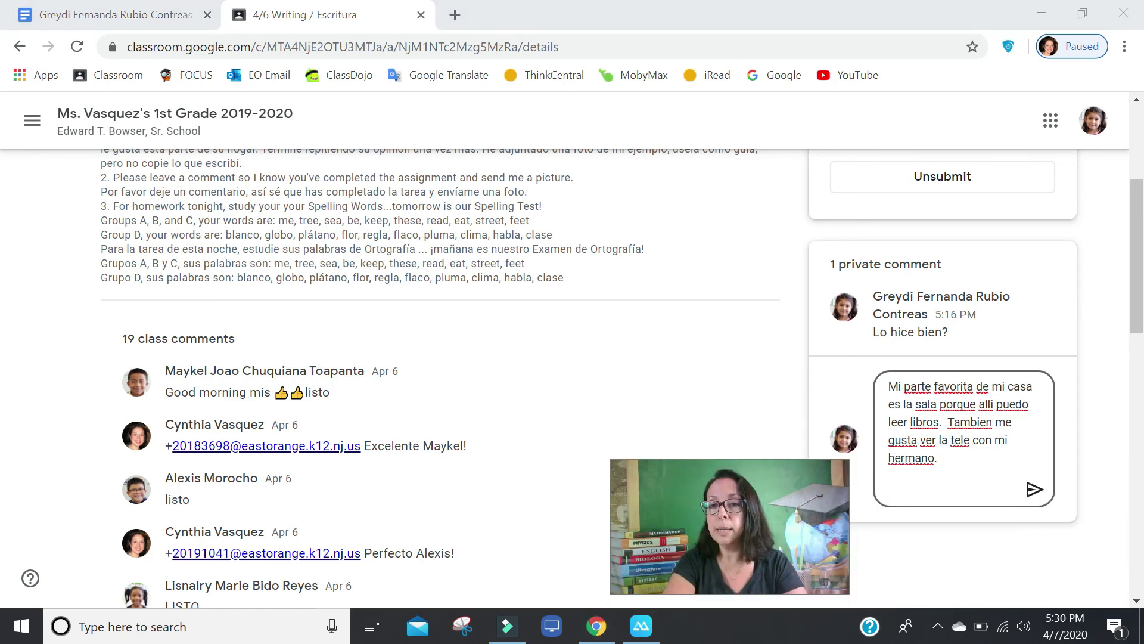
key(alt+Tab)
text(Por)
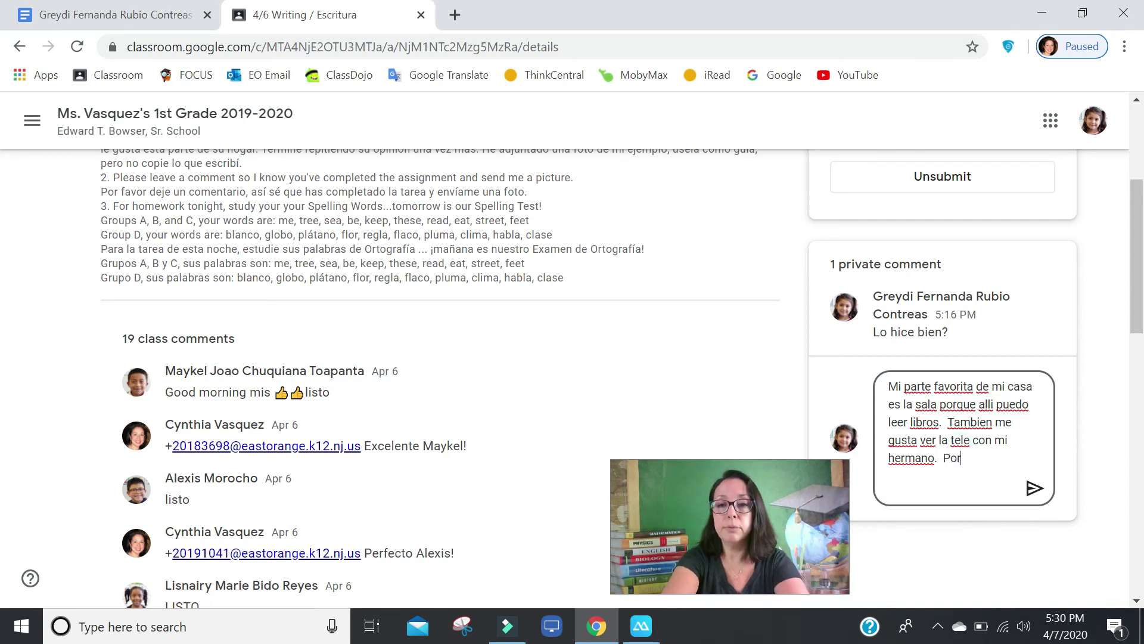
text( es)
text(as razones me gu)
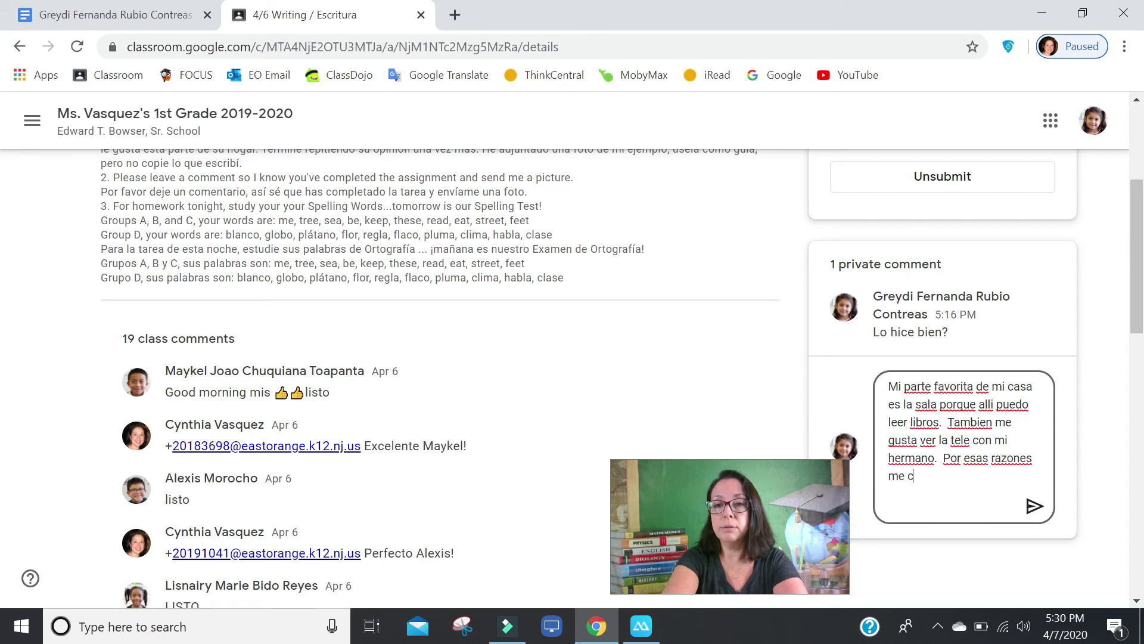
text(sta mucho)
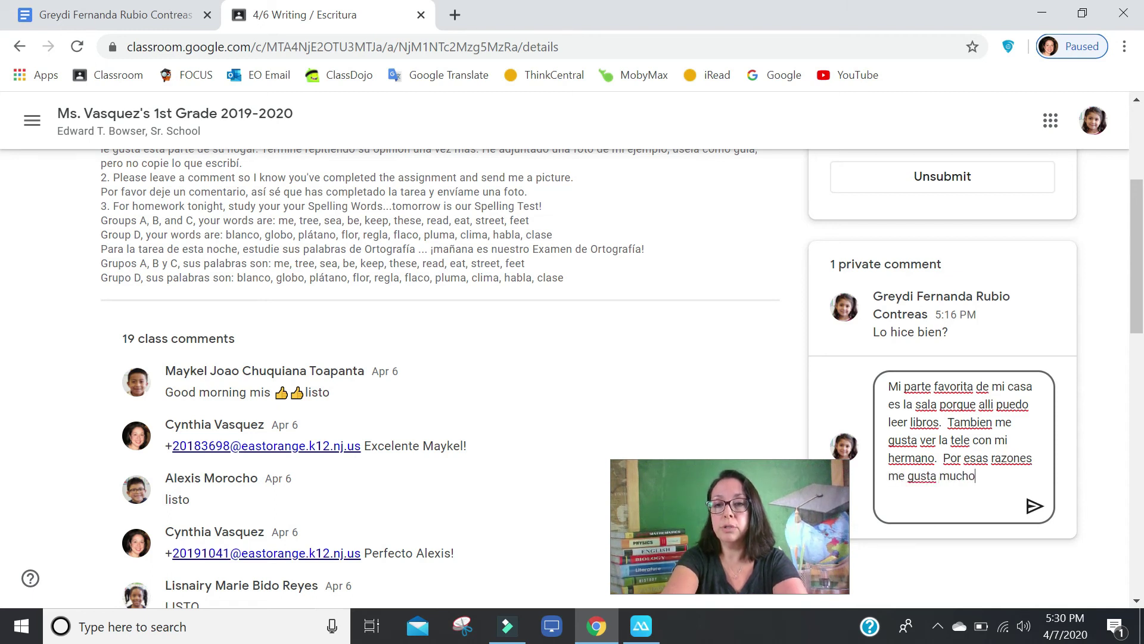
text( mi sala.)
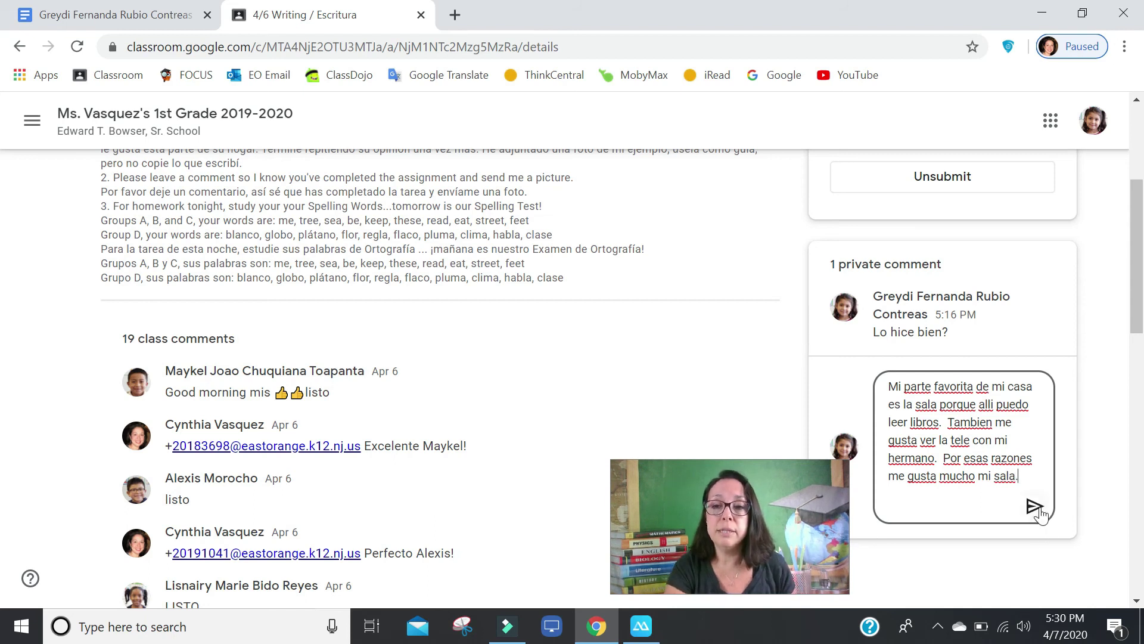
click(1036, 508)
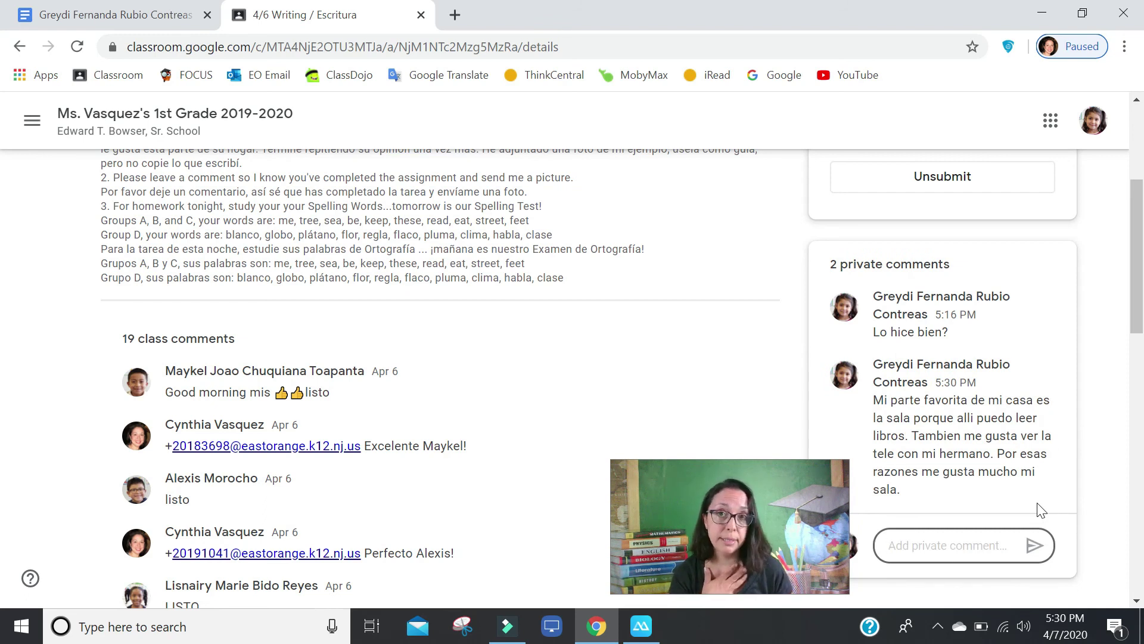
Switch to the phone mirrored in ApowerMirror, open the 4/6 Reading / Lectura assignment and attach the photo 20200407_173332.jpg.
text(\\)
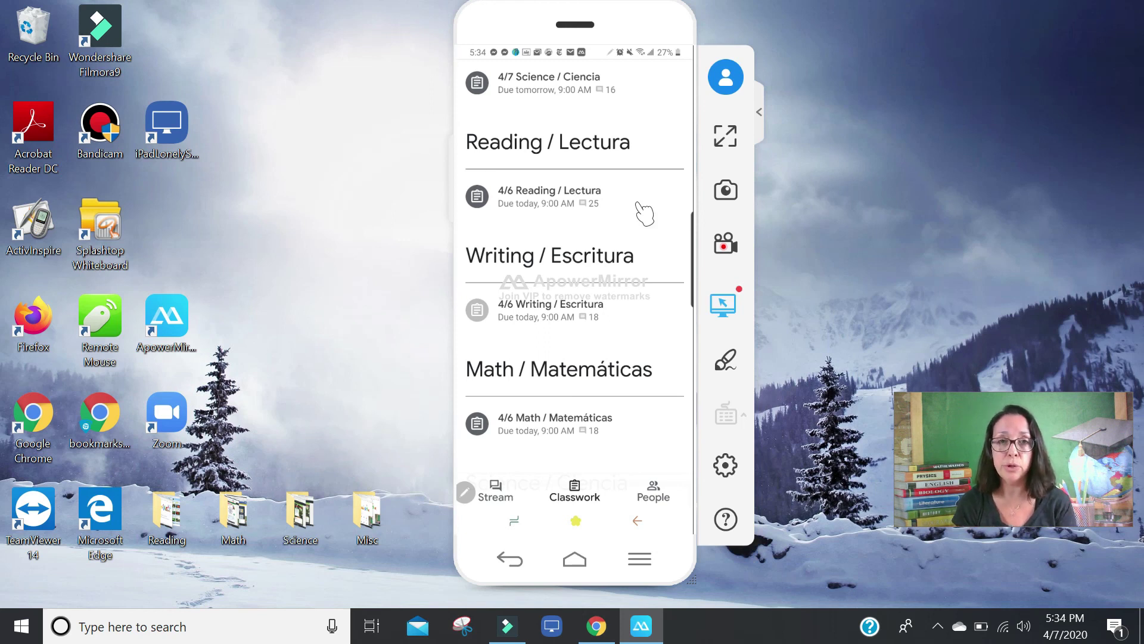
click(644, 213)
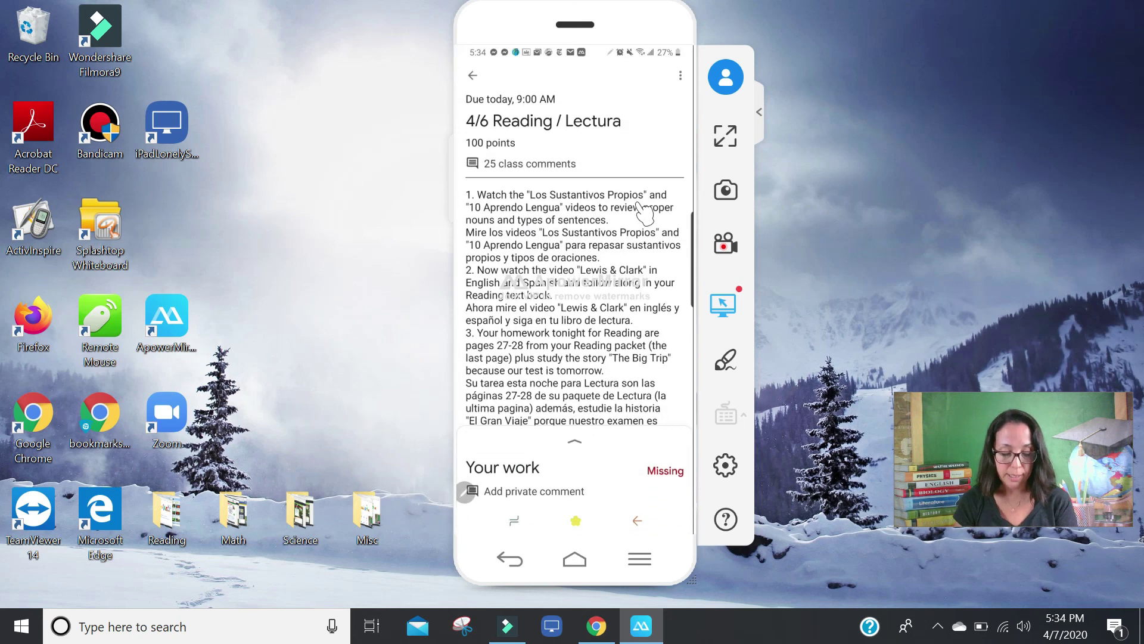
scroll(645, 212, down, 3)
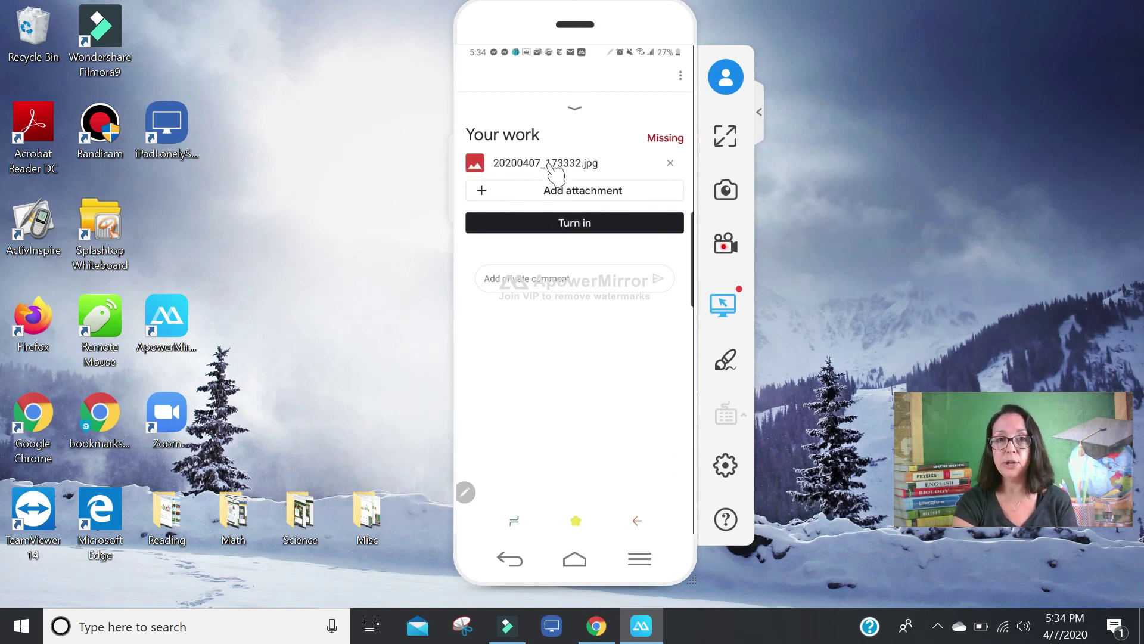
Attach the second photo, 20200407_161716.jpg, to the 4/6 Reading / Lectura work and start turning it in.
click(550, 197)
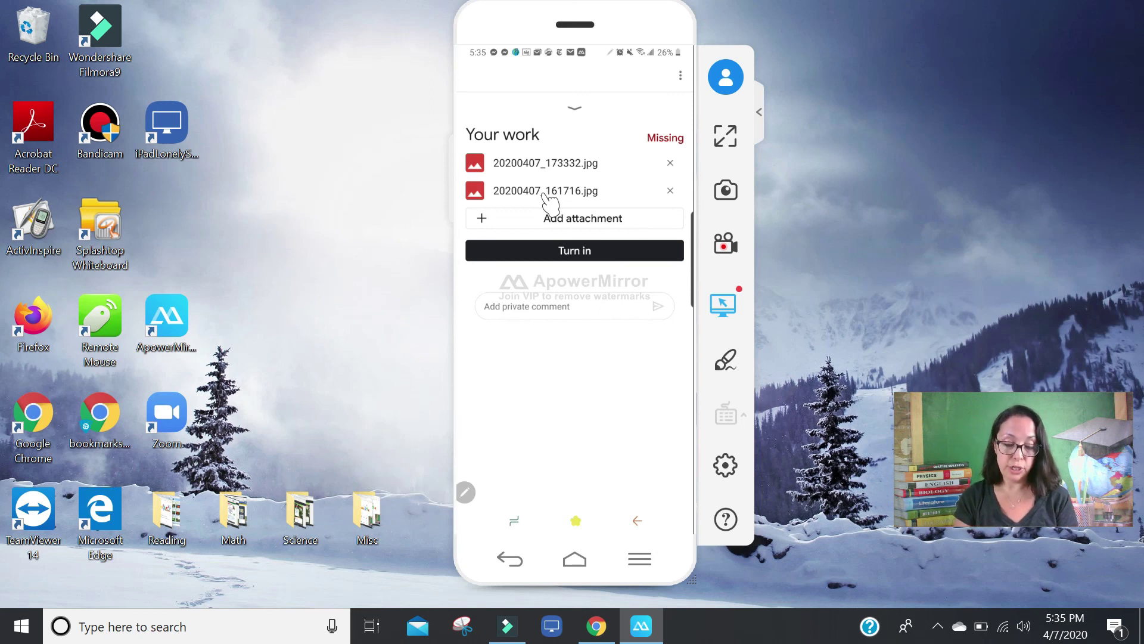
click(562, 256)
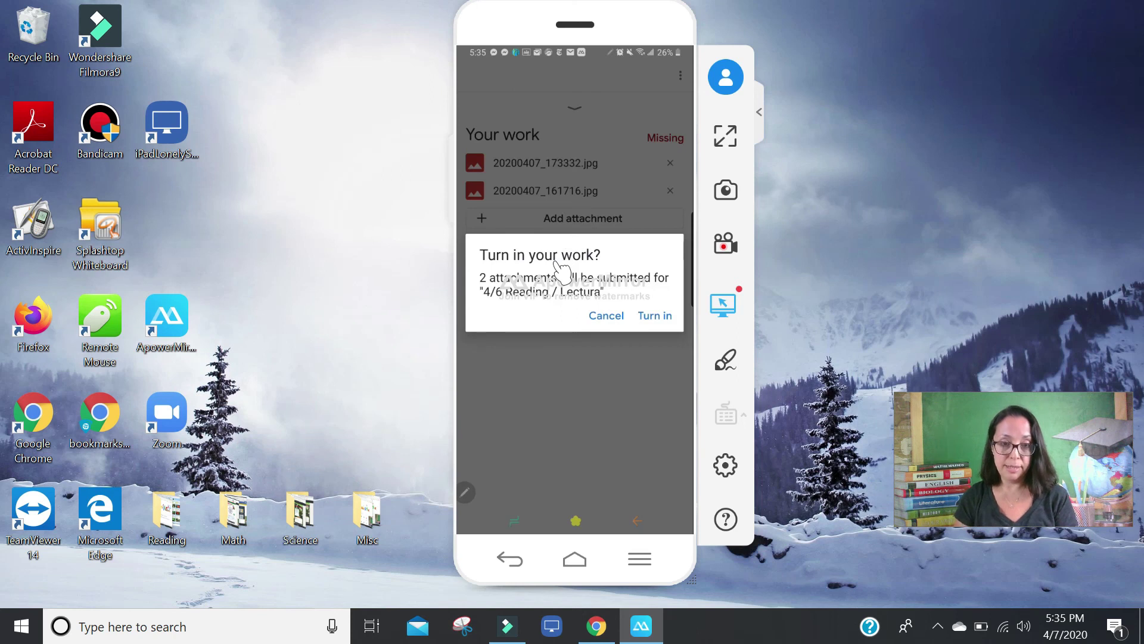